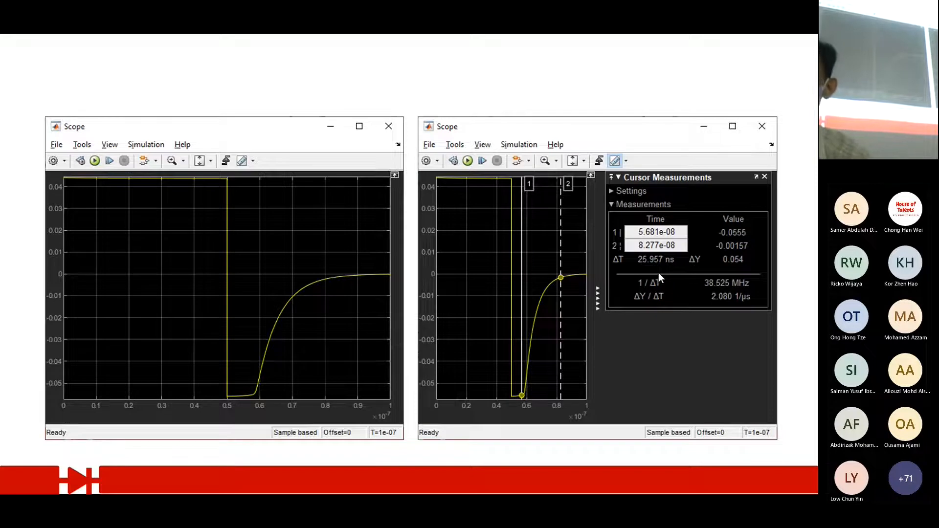
Go back through the slide show to the slide showing the DiodeReverseRecoveryDemo circuit
click(659, 272)
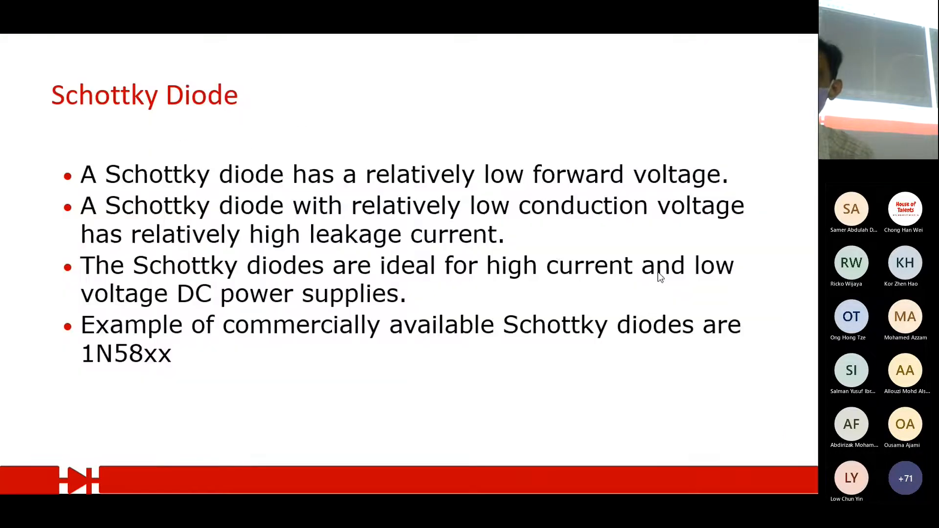
key(Left)
key(Left)
key(Left)
key(Left)
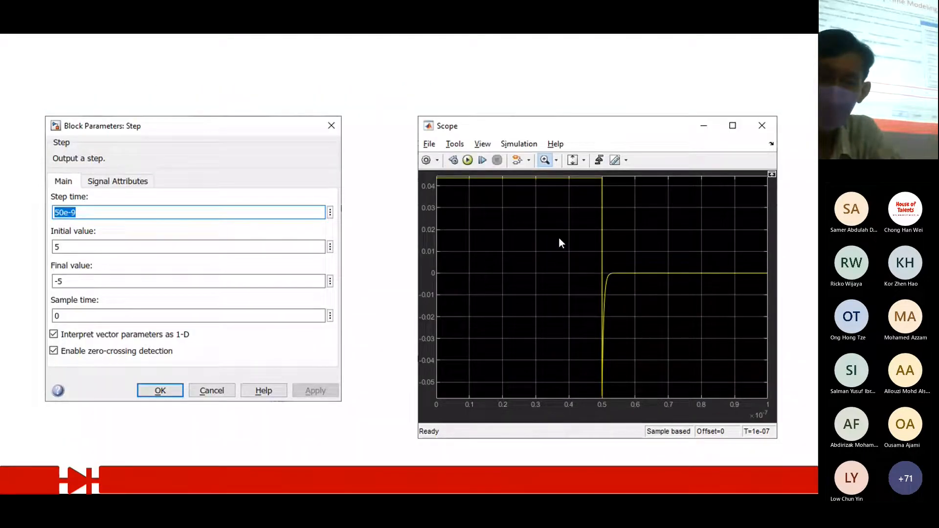
key(Left)
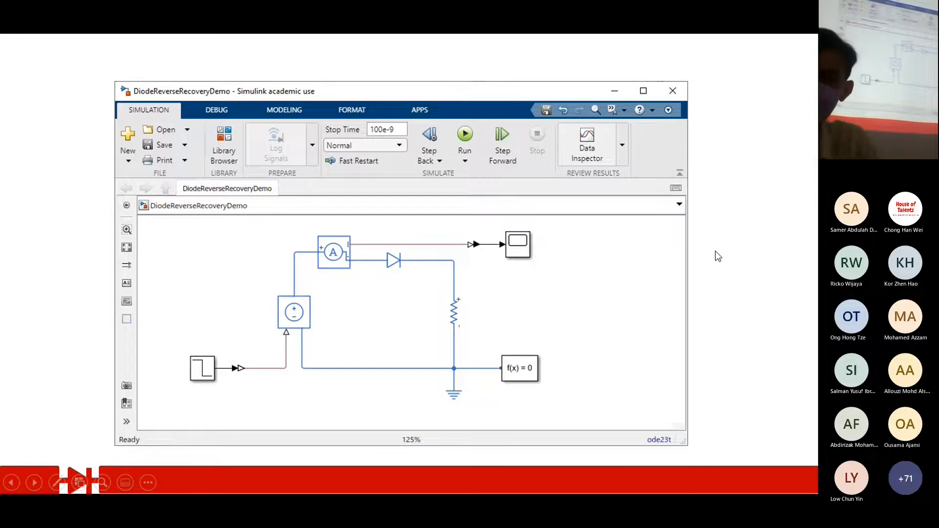
End the slide show, minimize the presentation and switch to MATLAB
right_click(632, 258)
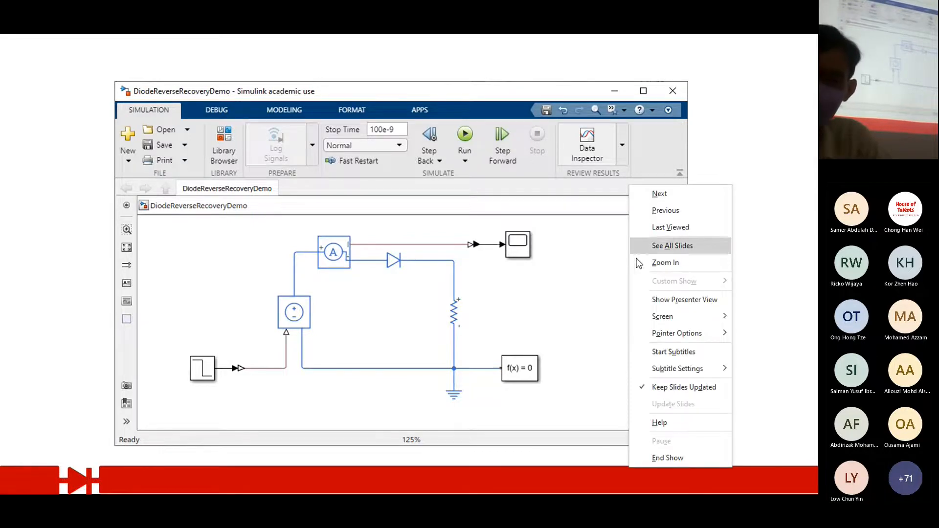
click(691, 455)
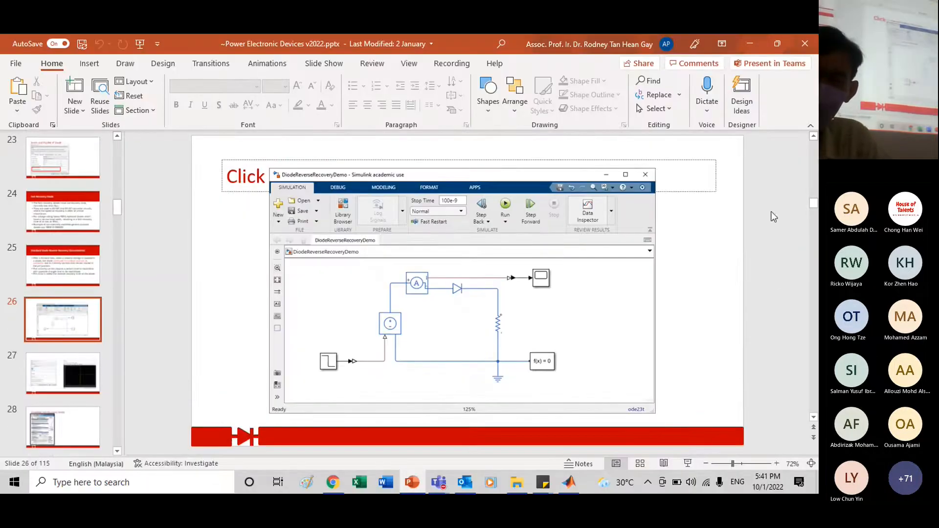
click(750, 43)
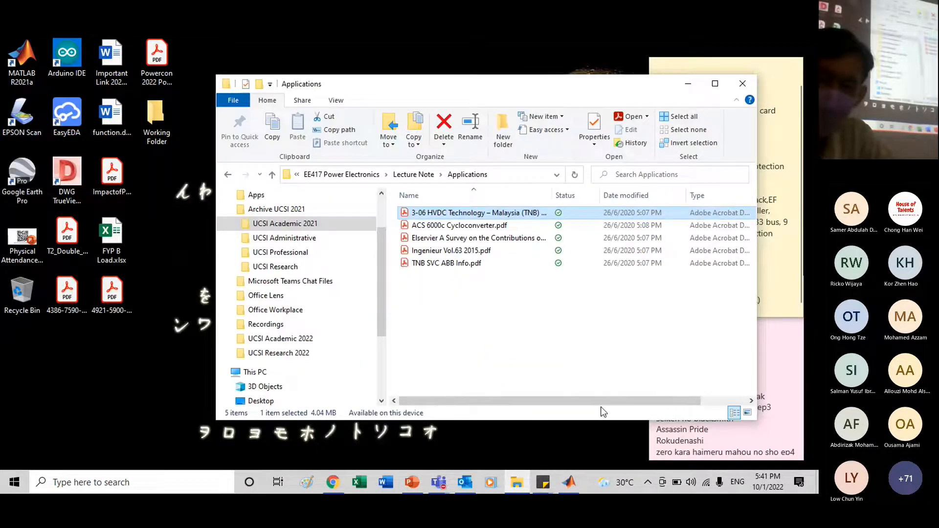
click(570, 481)
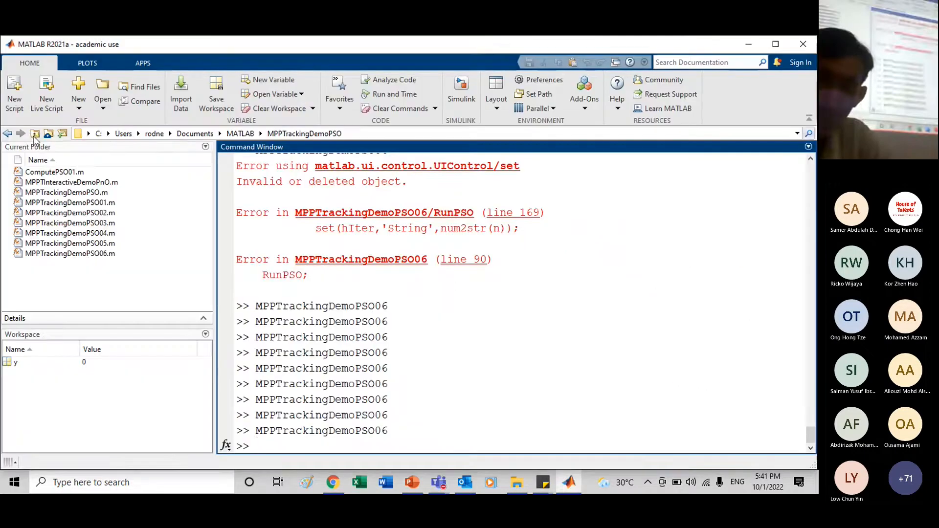
Change MATLAB's current folder to PowerElectronicClassDemo inside the Documents MATLAB folder
click(34, 134)
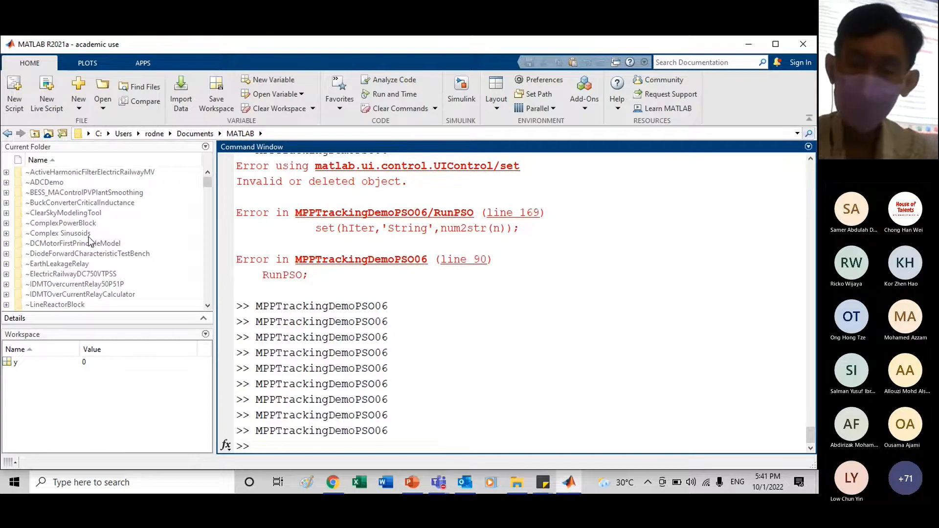
scroll(89, 241, down, 5)
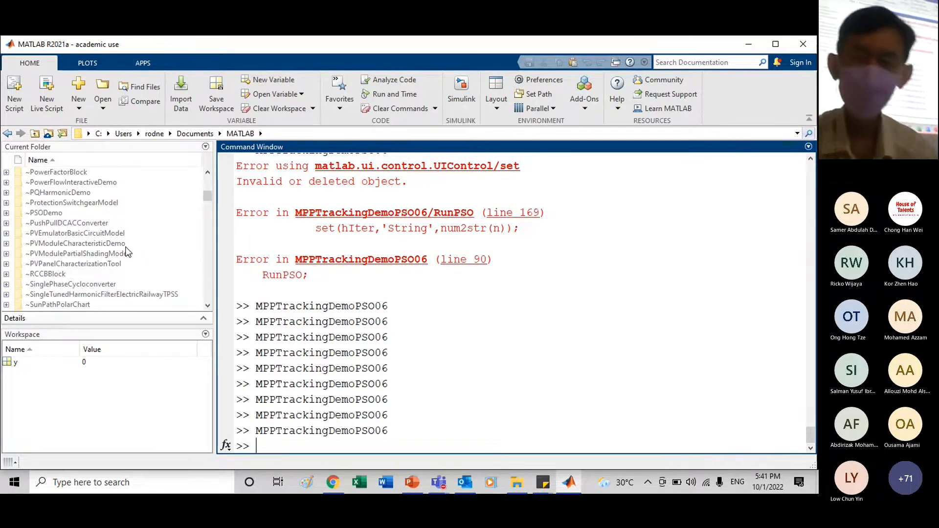
scroll(126, 242, down, 1)
scroll(128, 247, down, 6)
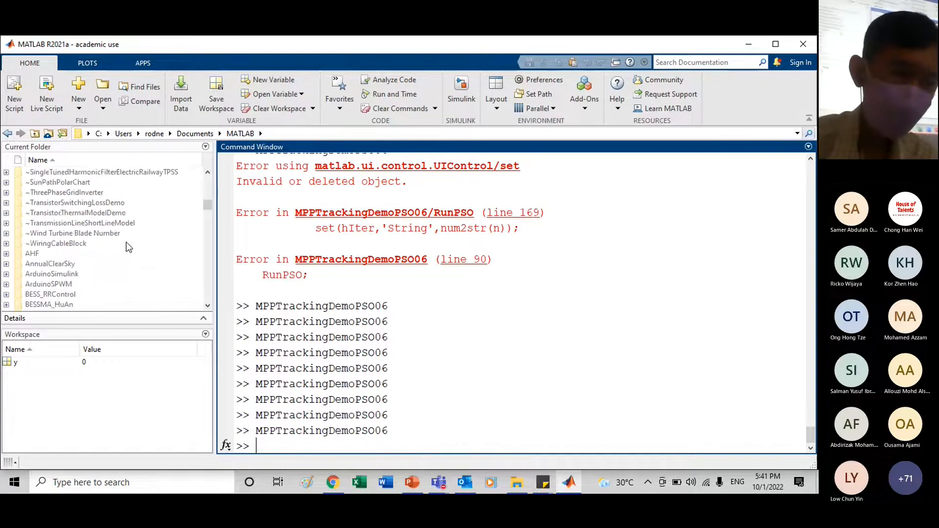
scroll(128, 247, down, 8)
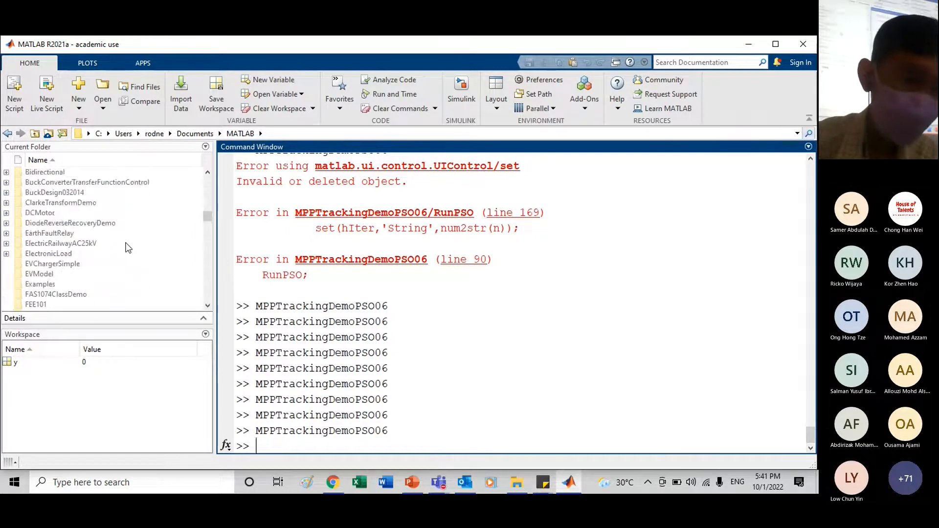
scroll(128, 248, down, 3)
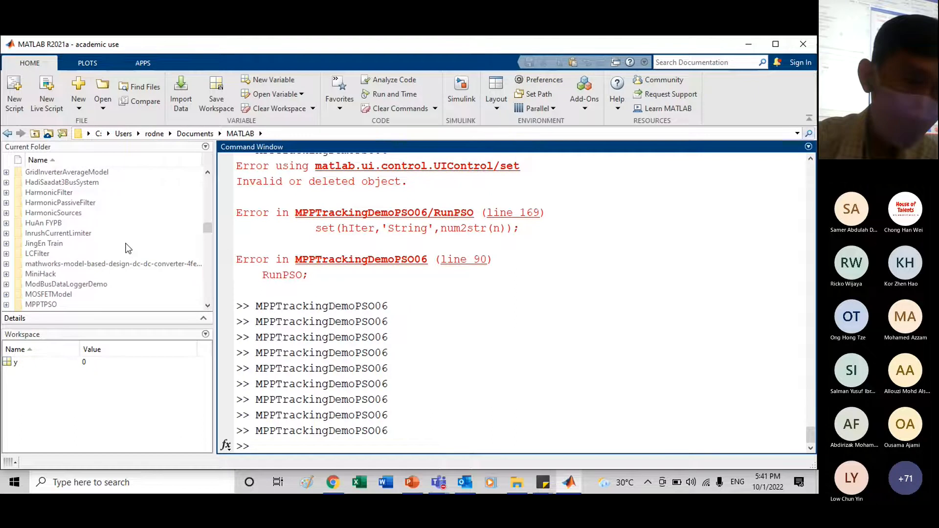
scroll(126, 248, down, 6)
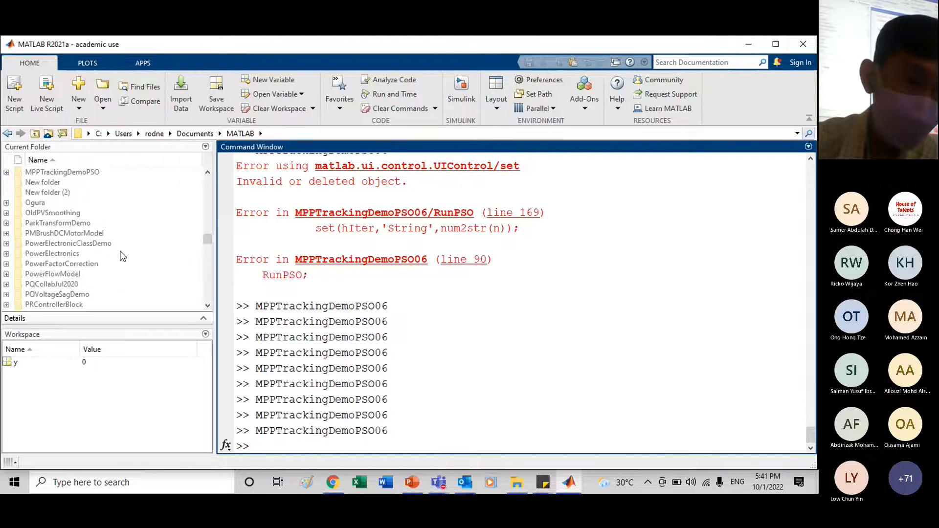
click(91, 246)
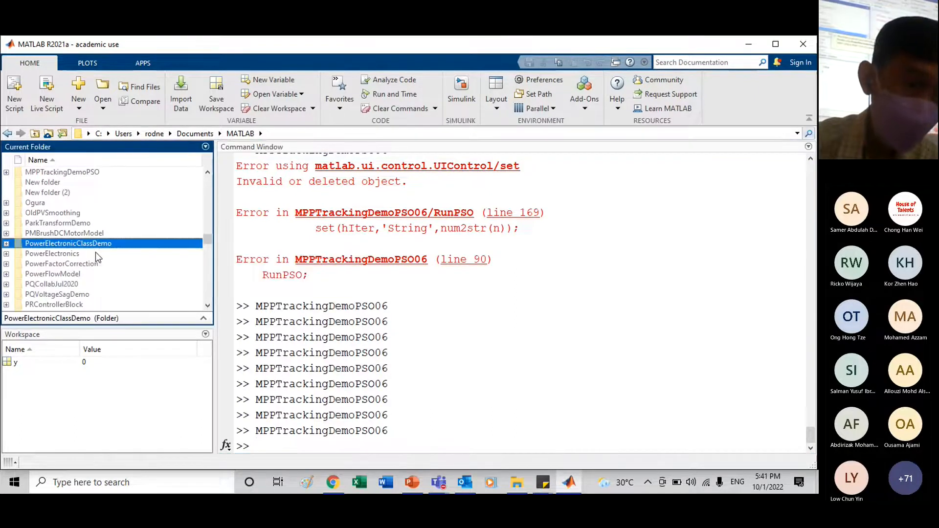
key(Return)
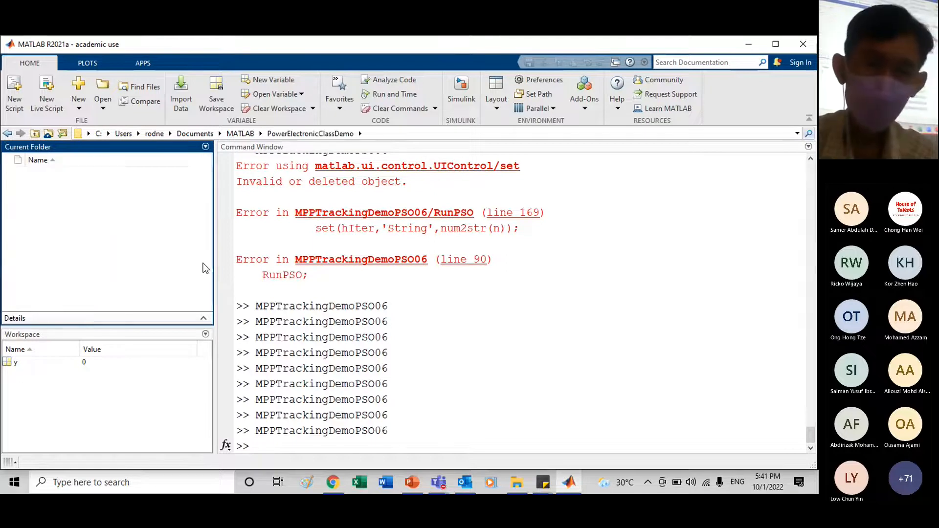
Enter the Device folder and open the DiodeReverseRecoveryDemo.slx model
click(39, 223)
key(Return)
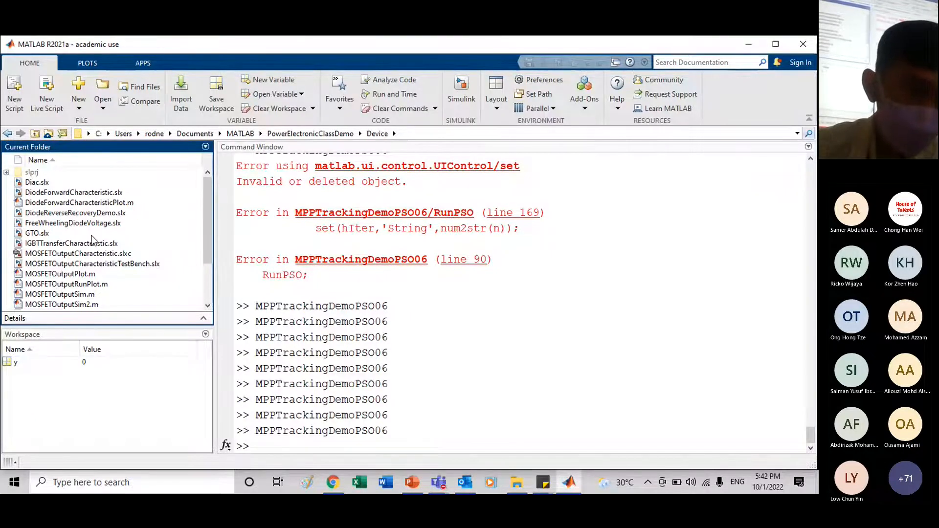
click(74, 214)
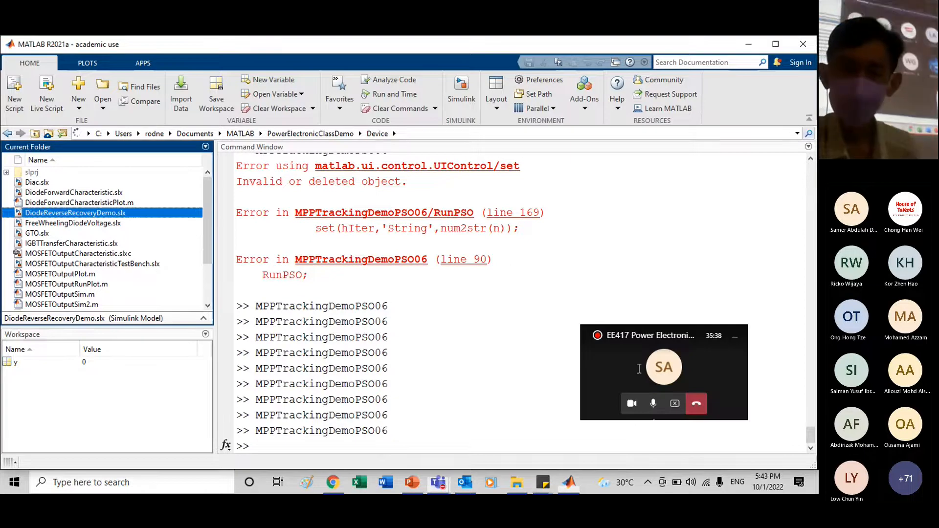
click(639, 369)
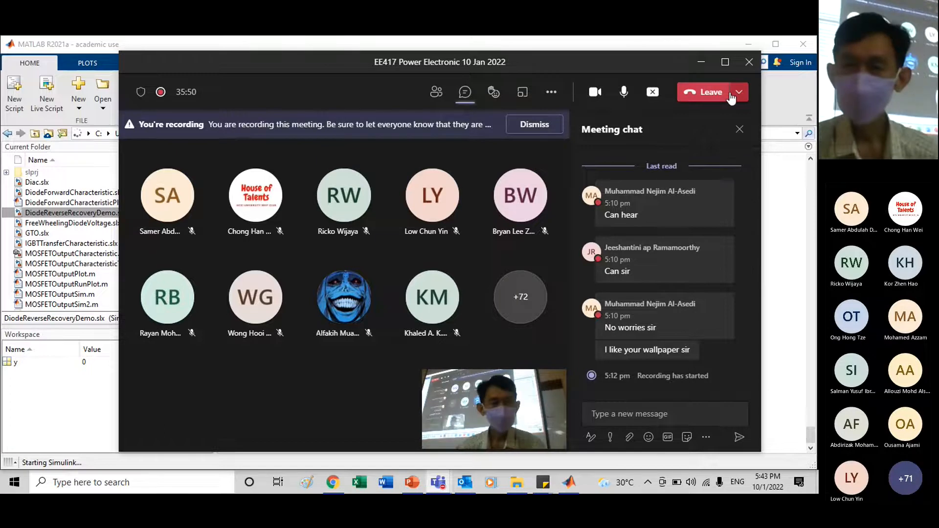
click(699, 62)
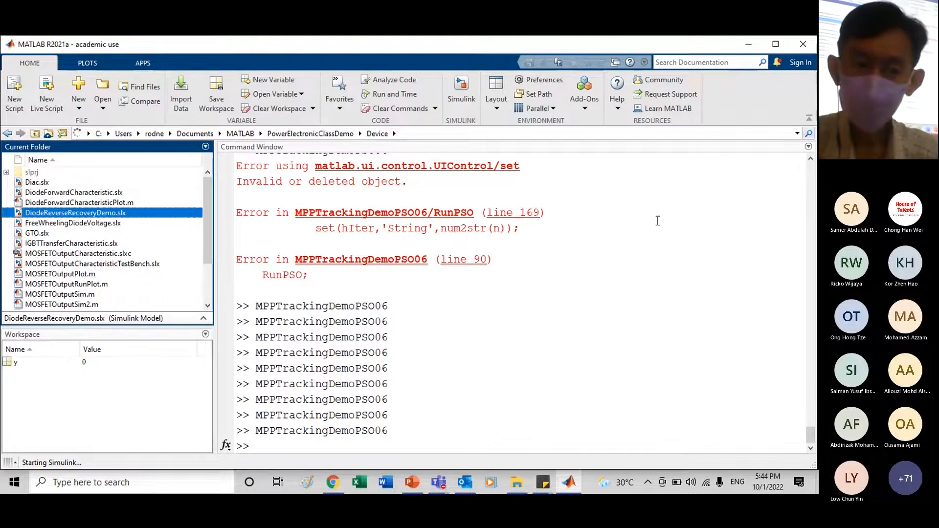
click(411, 483)
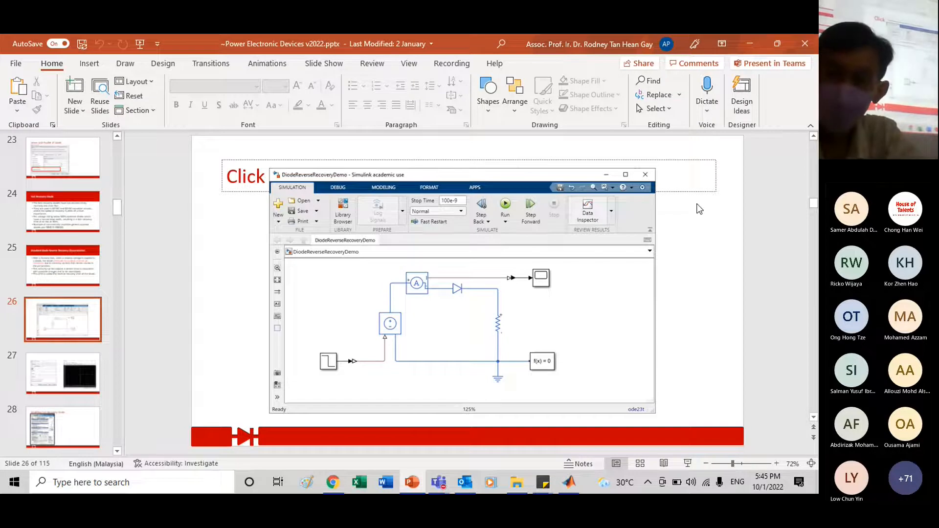
click(755, 43)
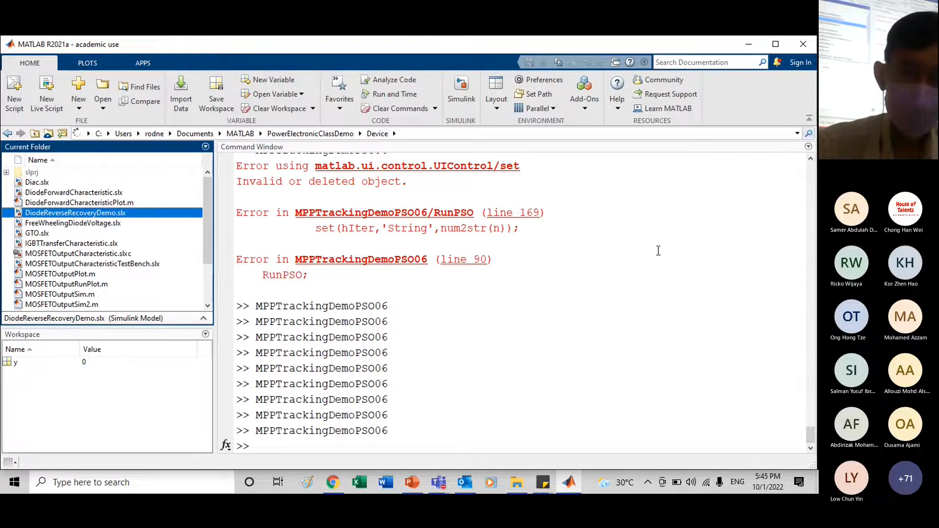
Minimize the MATLAB and Applications folder windows and bring the DiodeReverseRecoveryDemo model window forward, shifted clear of the desktop notes
click(749, 45)
click(690, 79)
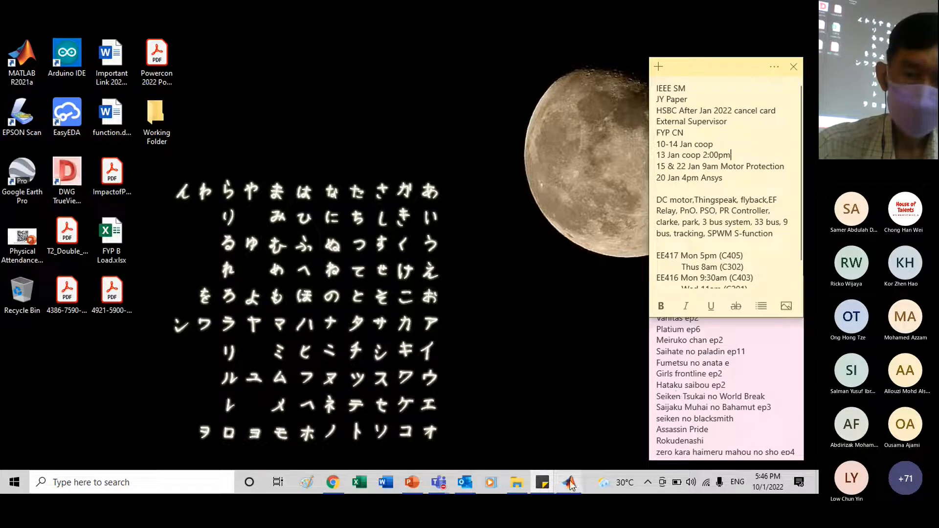
mouse_move(571, 485)
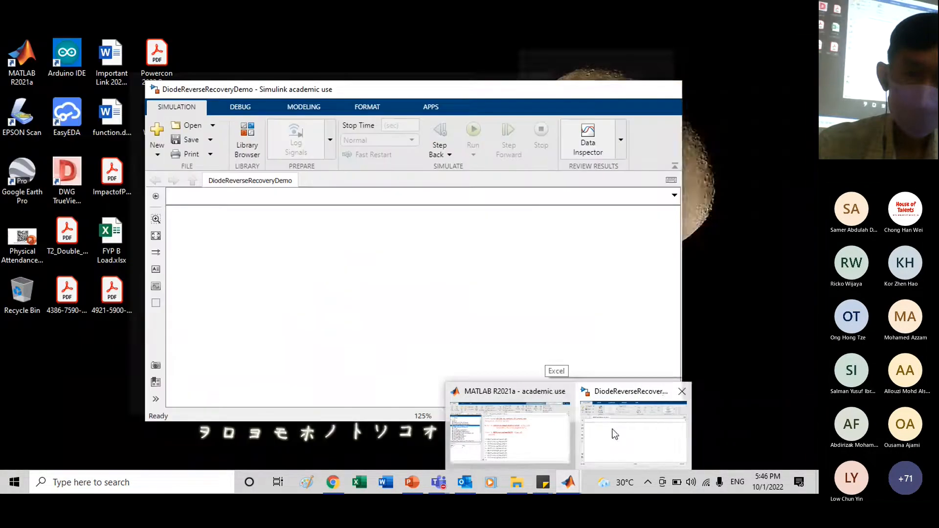
click(615, 435)
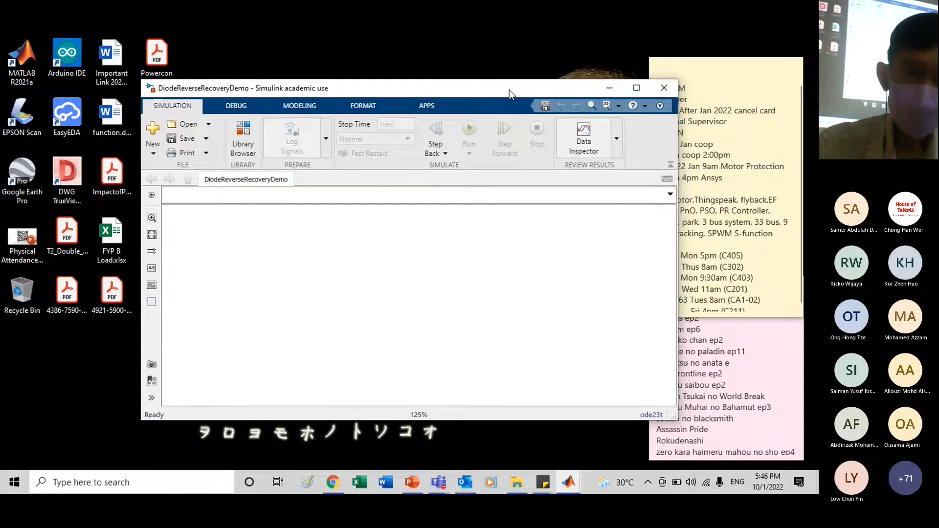
drag(509, 90, 417, 91)
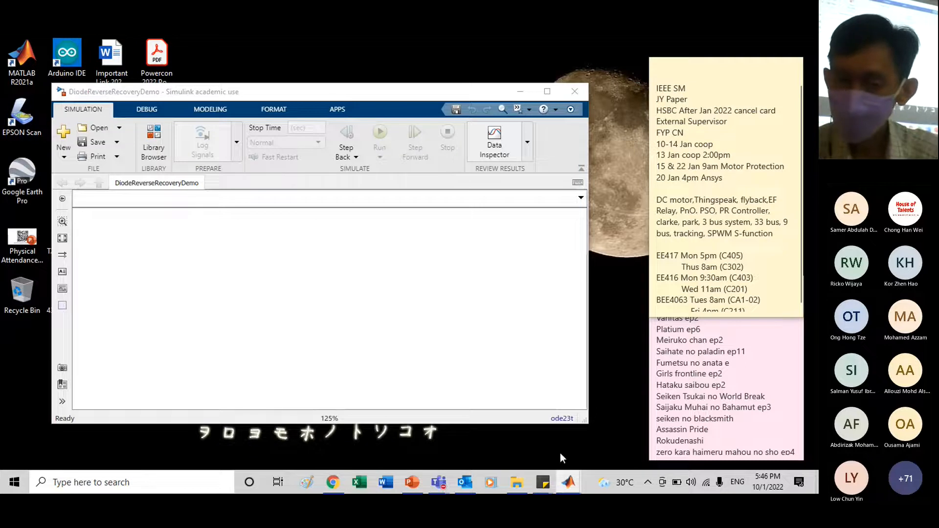
mouse_move(571, 486)
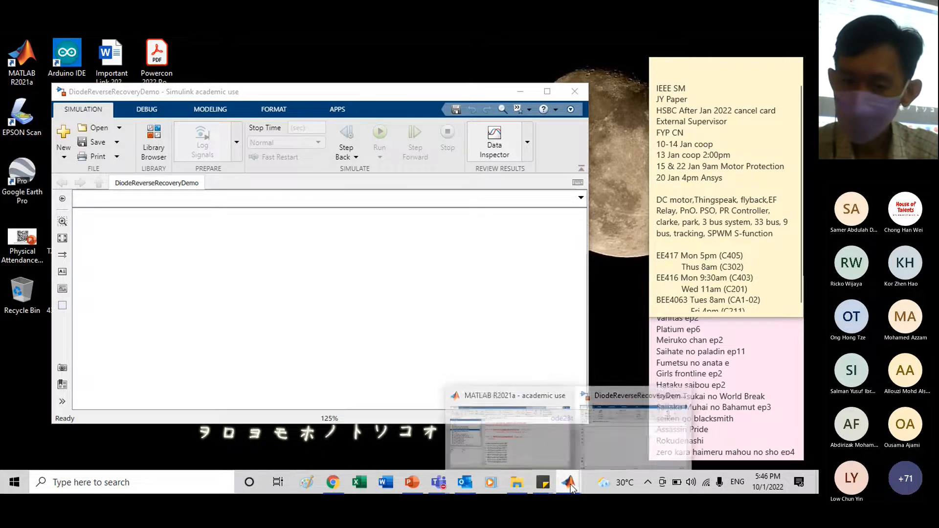
click(554, 454)
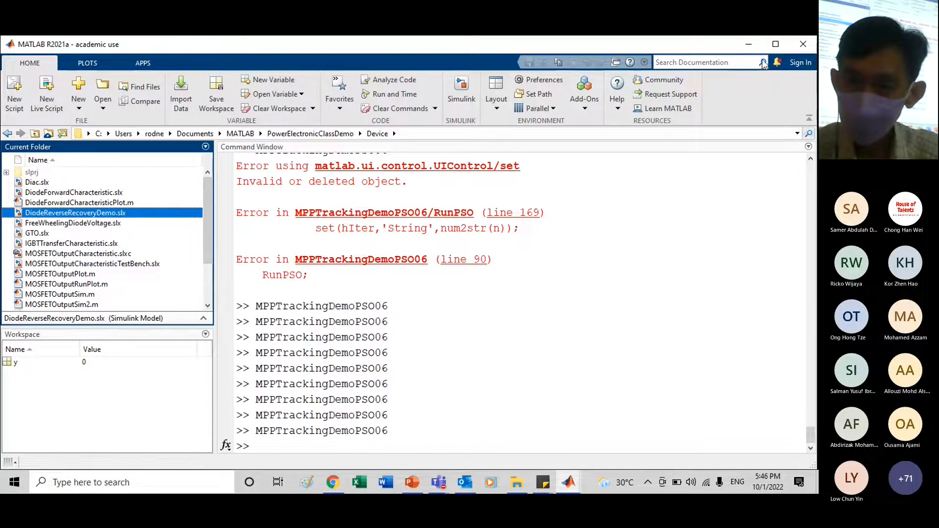
click(749, 45)
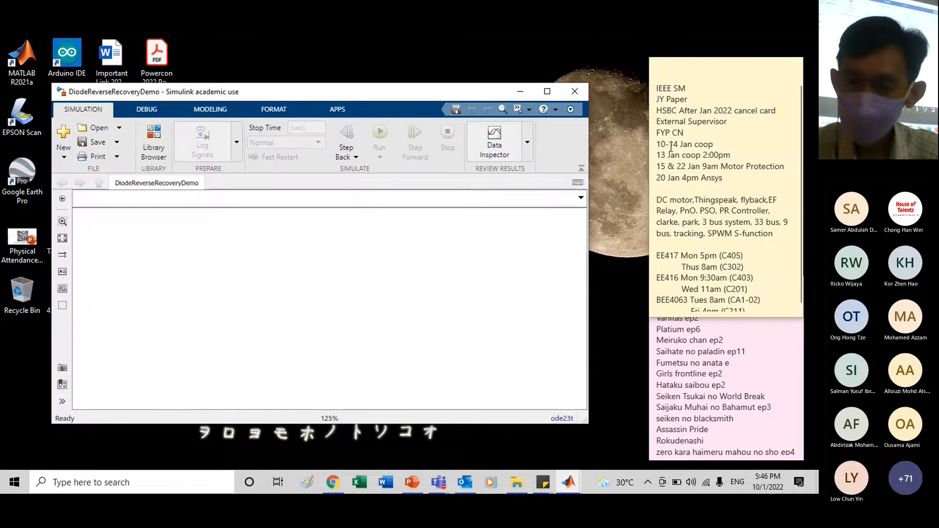
click(703, 402)
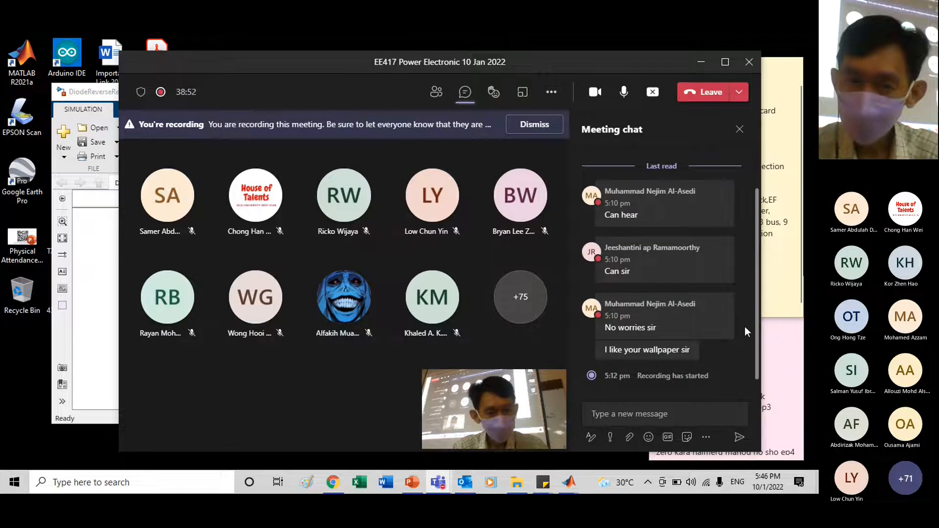
click(701, 62)
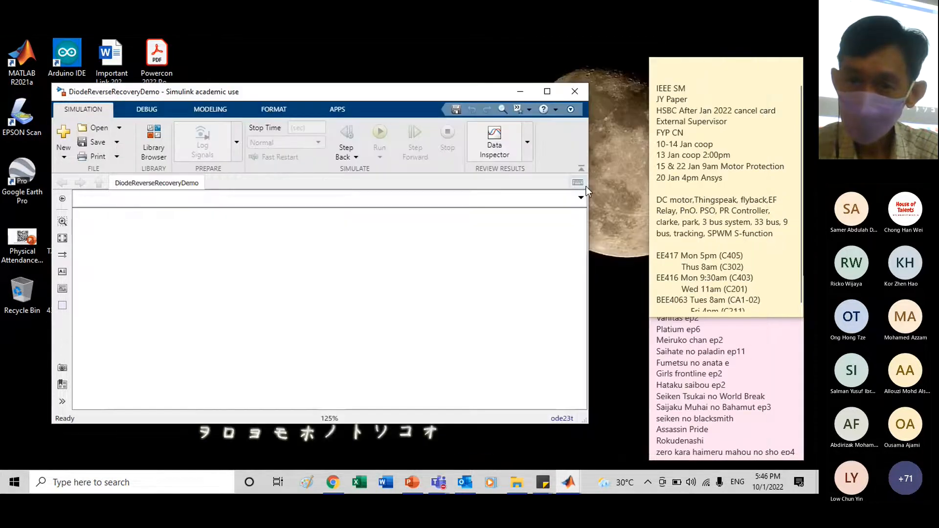
Open the Simulink Library Browser, arrange it beside the model circuit and show the Sinks block library
drag(409, 97, 431, 79)
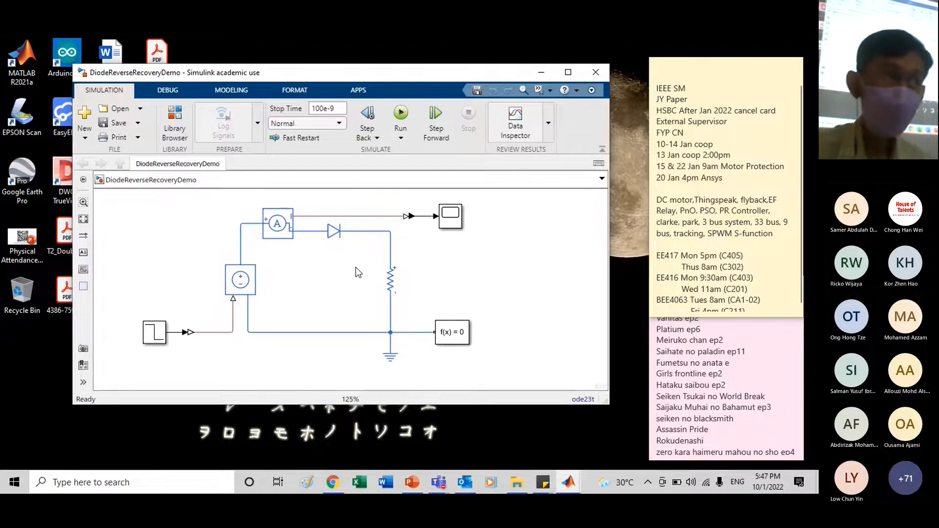
click(177, 123)
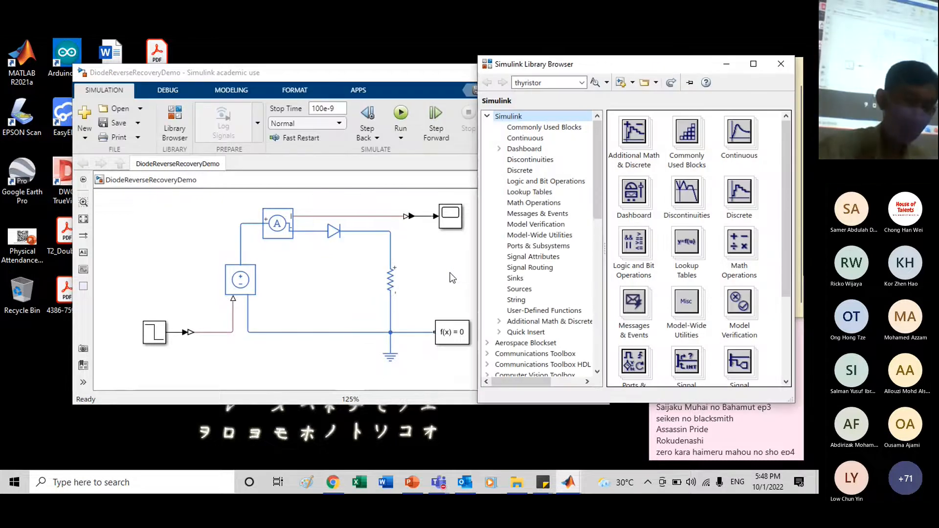
drag(365, 78, 307, 87)
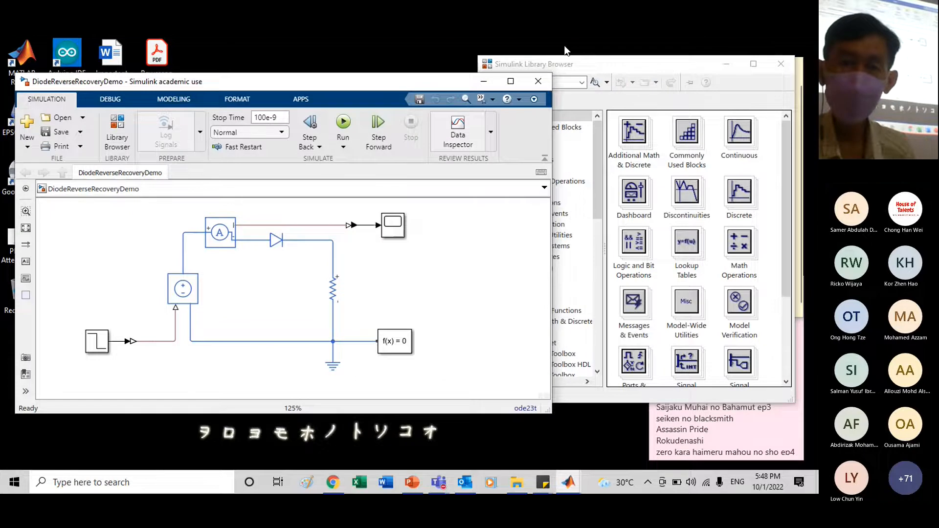
drag(565, 67, 508, 81)
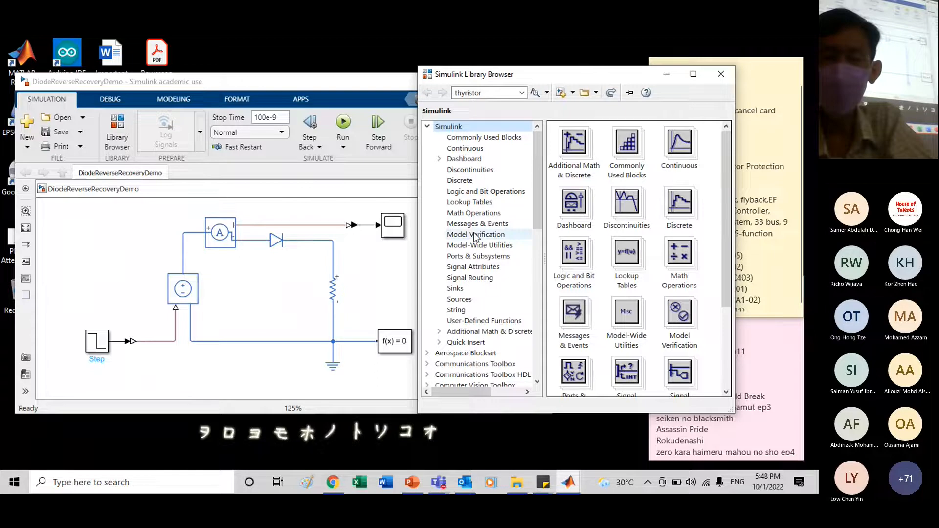
click(461, 291)
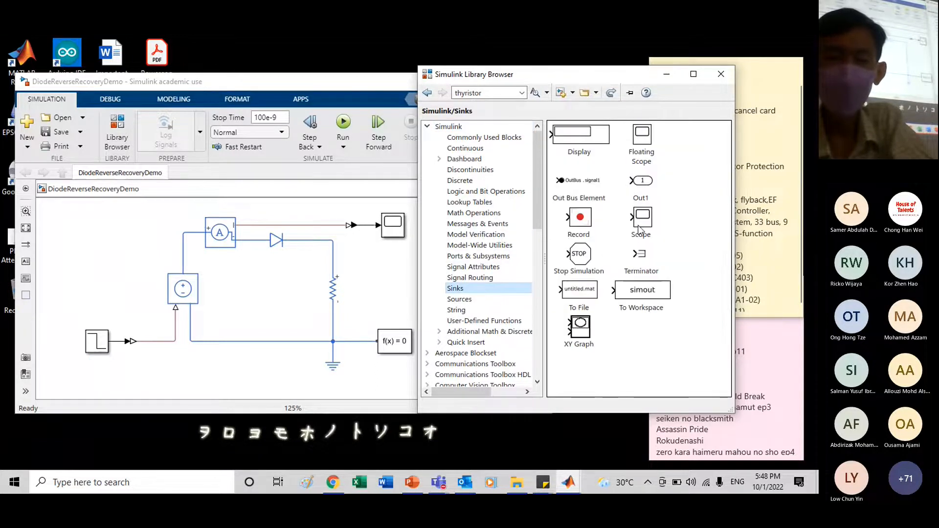
Locate the Scope block in the Simulink Sinks library and the Step block in the Sources library
click(639, 229)
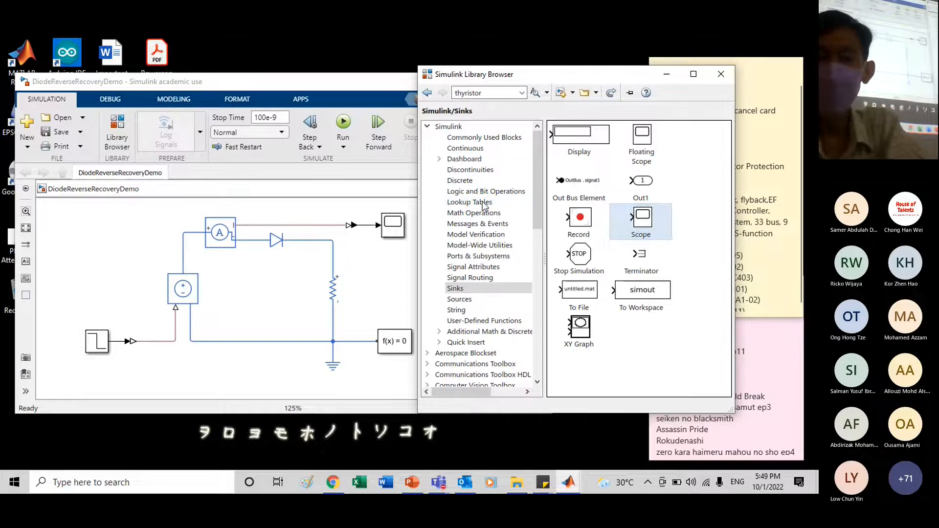
click(466, 301)
scroll(652, 269, down, 5)
scroll(652, 268, down, 1)
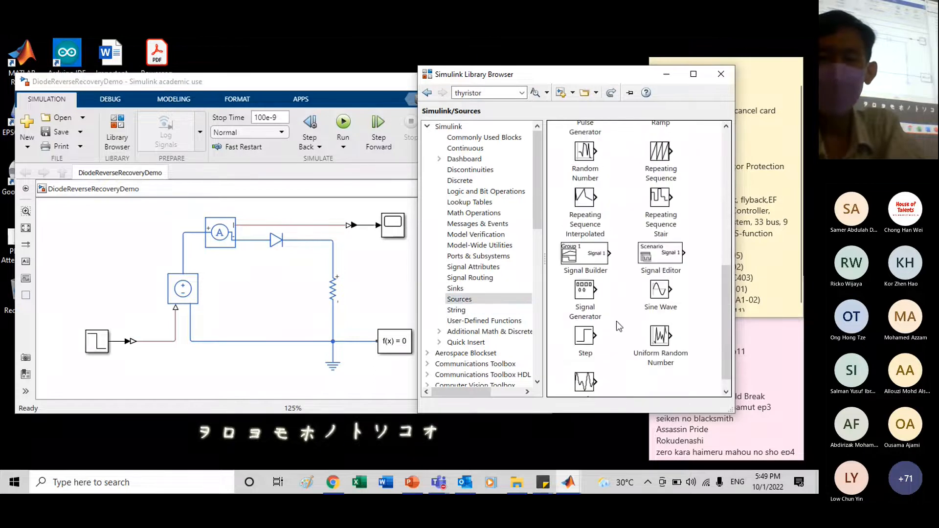
click(590, 353)
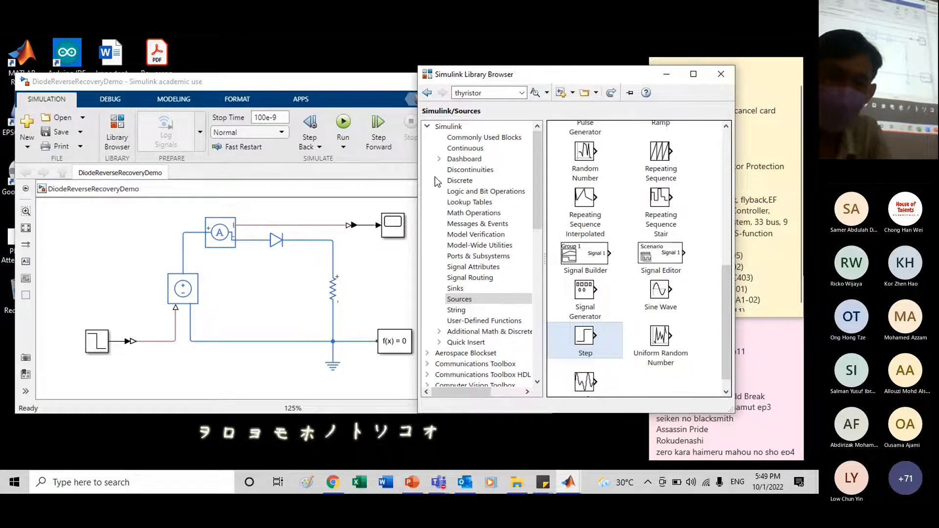
Collapse the Simulink library, browse Simscape's Electrical library to Semiconductors & Converters and select the Diode block
click(426, 127)
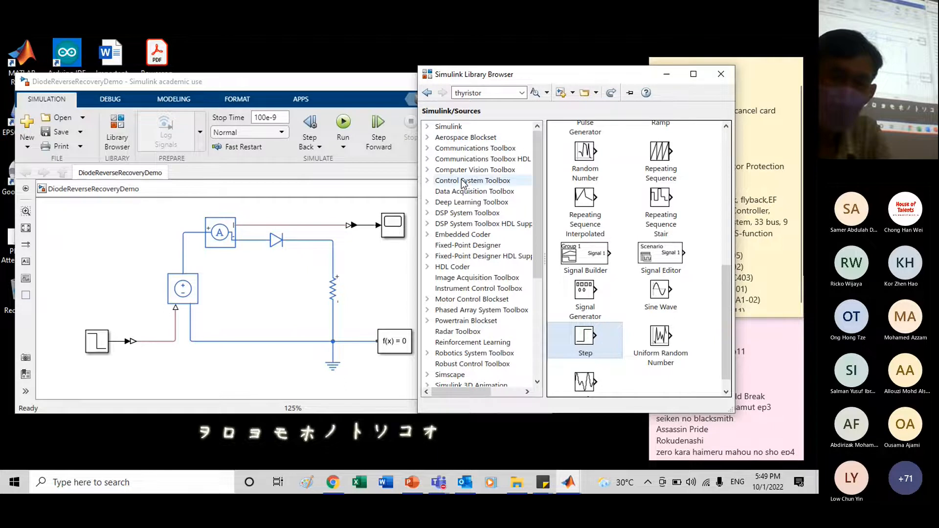
scroll(463, 188, down, 4)
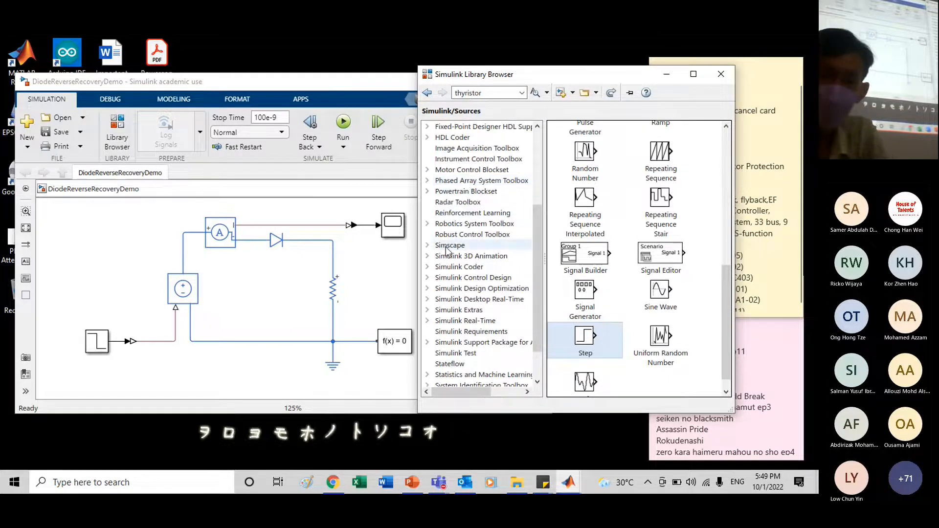
click(427, 245)
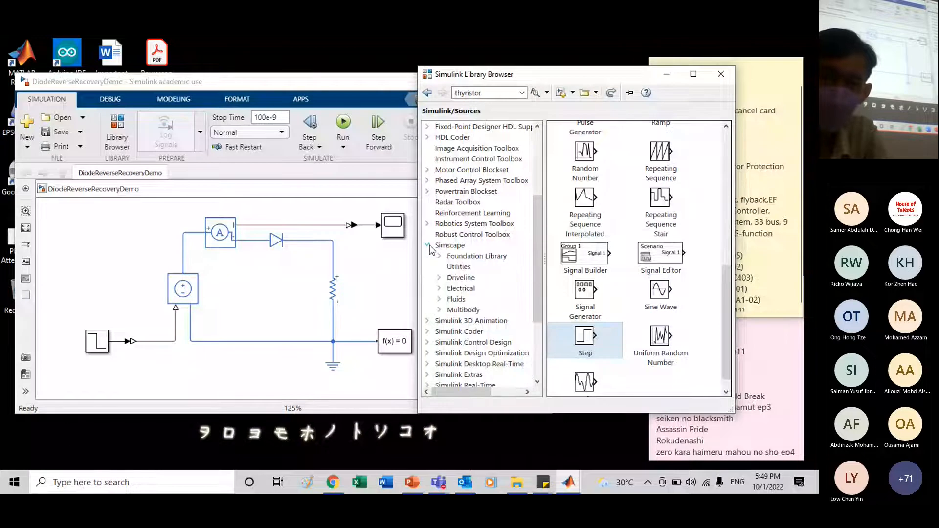
double_click(464, 289)
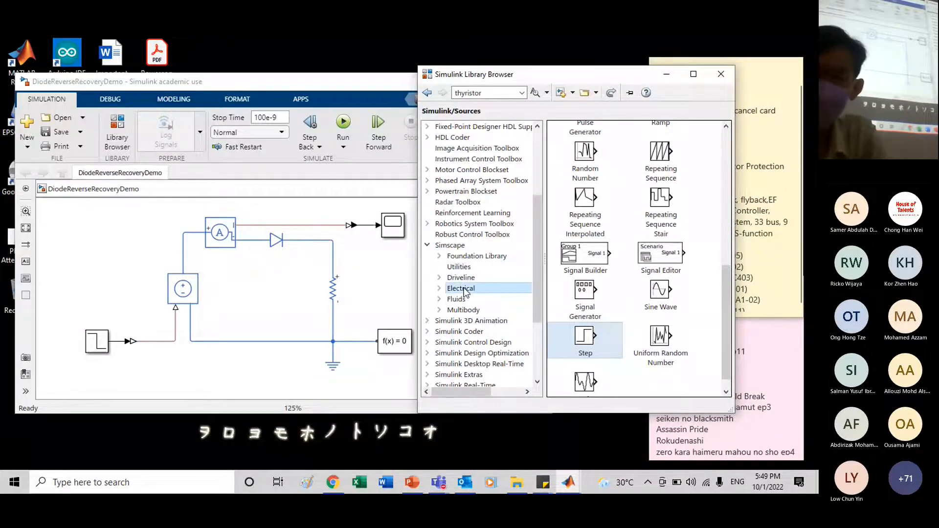
scroll(463, 292, down, 2)
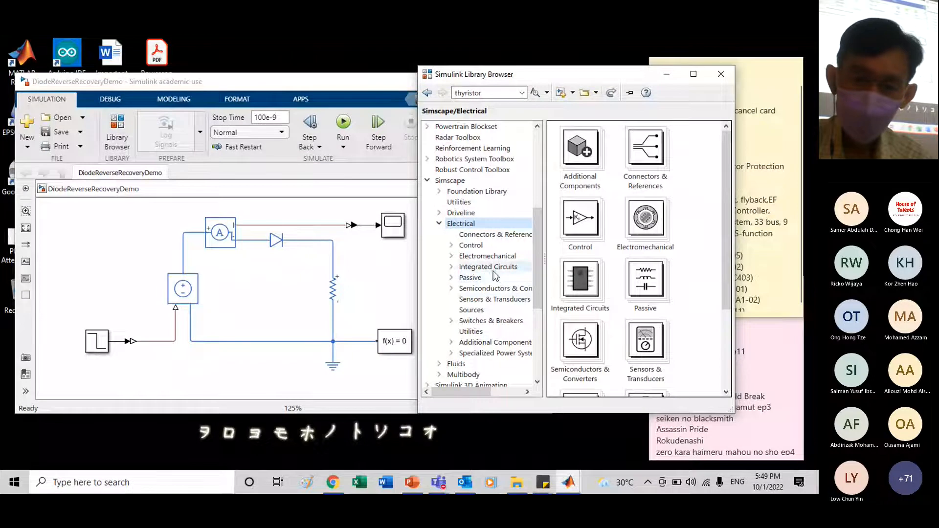
click(480, 290)
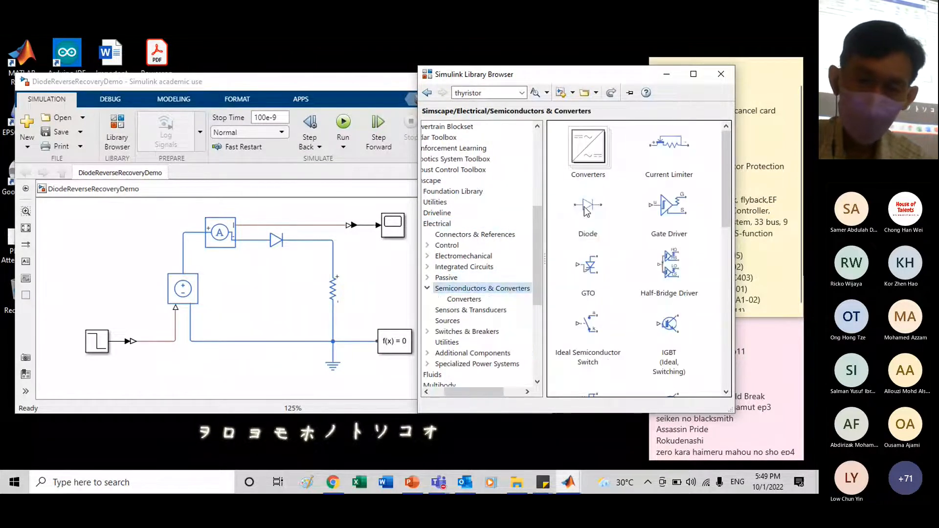
click(587, 212)
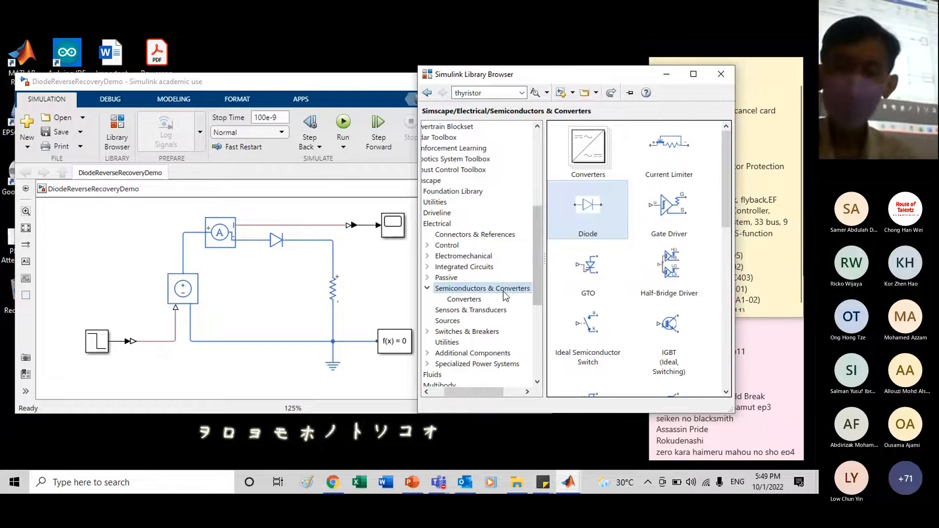
Collapse Simscape's Electrical library and locate the Resistor block in the Foundation Library's Electrical Elements
drag(452, 392, 440, 393)
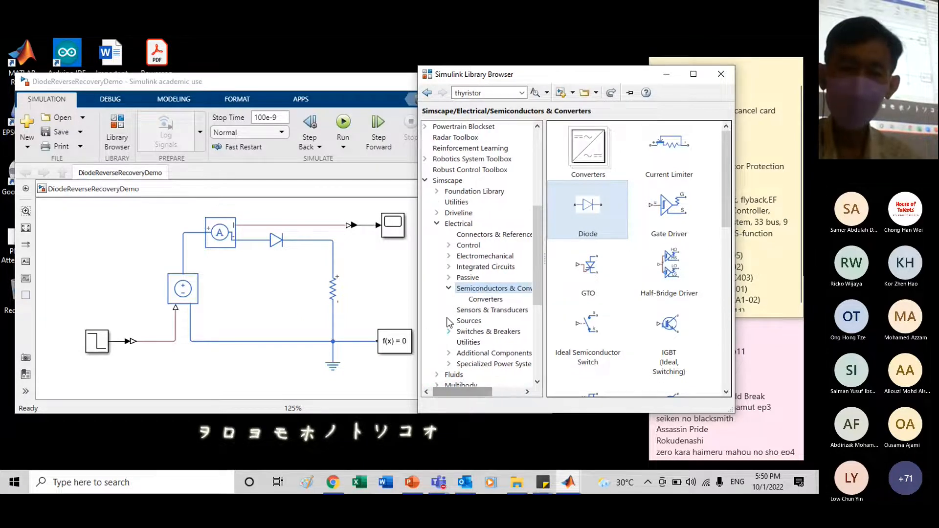
click(449, 289)
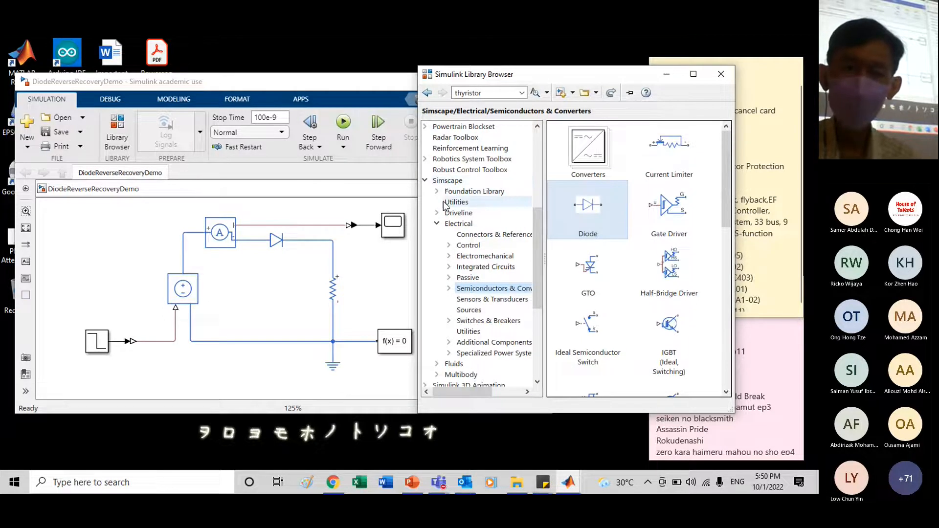
click(436, 224)
click(437, 191)
double_click(476, 202)
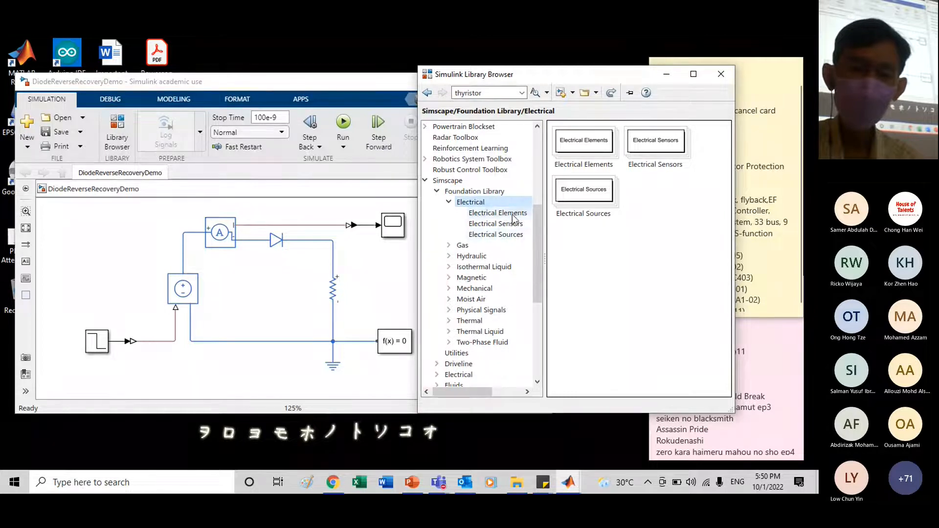
click(513, 215)
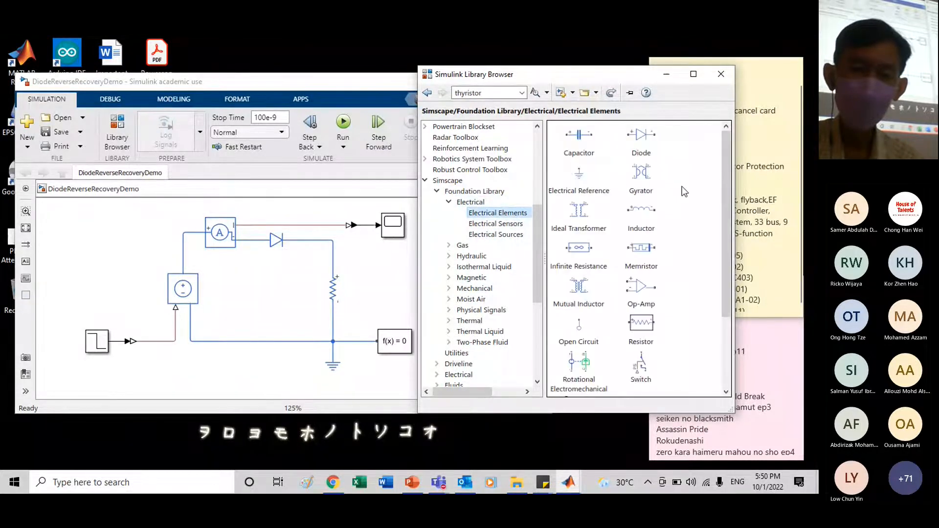
scroll(683, 188, down, 1)
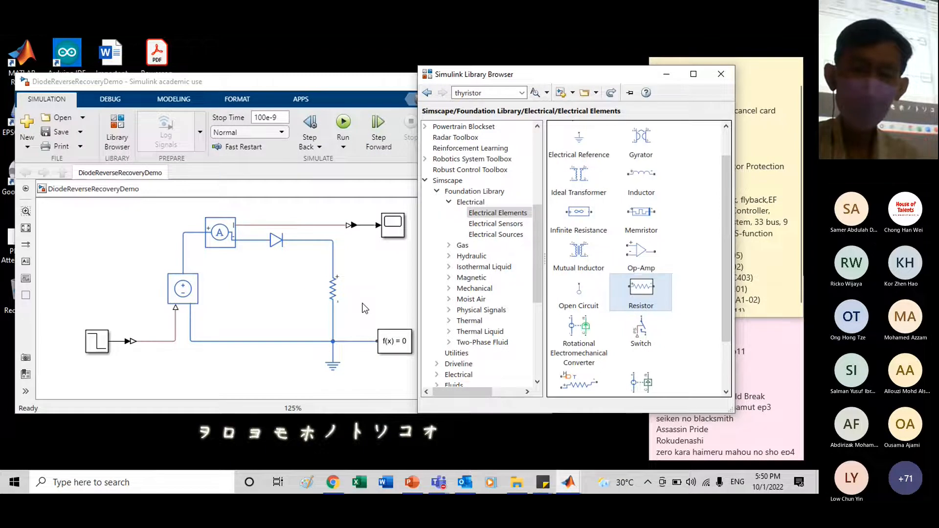
Locate the Current Sensor block in the Electrical Sensors library and match it to the sensor in the model circuit
click(510, 225)
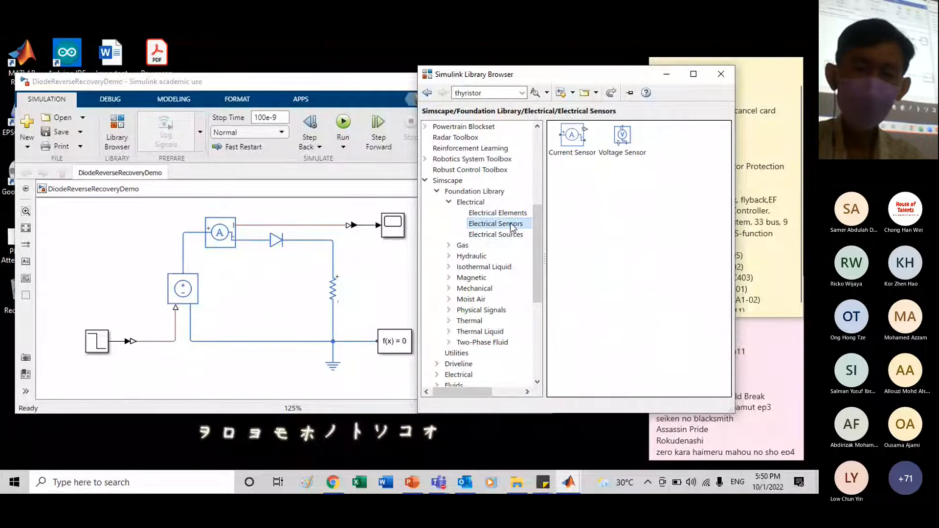
click(575, 144)
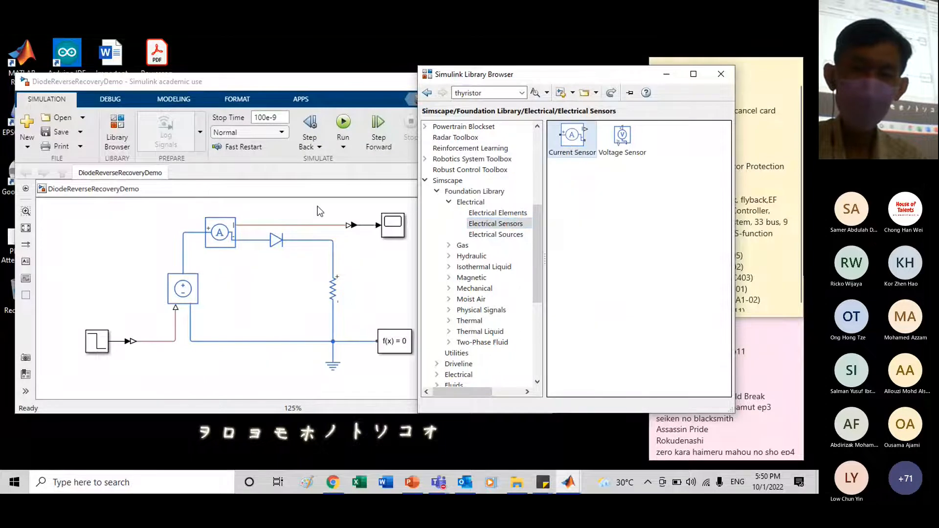
click(227, 238)
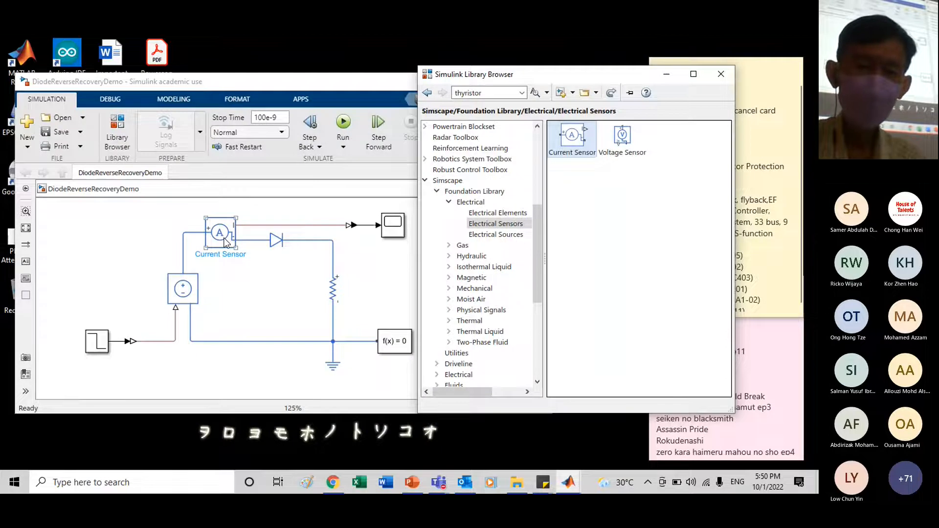
click(334, 222)
Match the circuit's voltage source and ground to Controlled Voltage Source in Electrical Sources and Electrical Reference in Electrical Elements
click(511, 235)
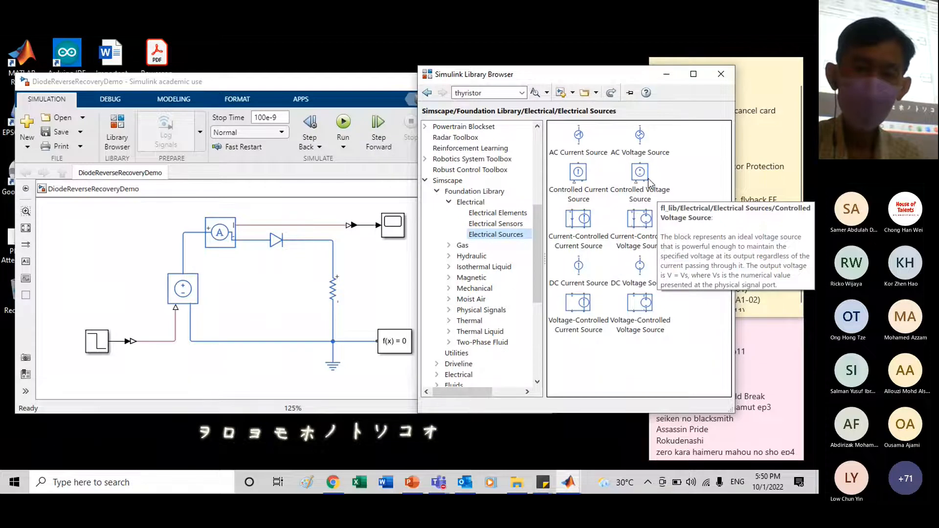
click(197, 301)
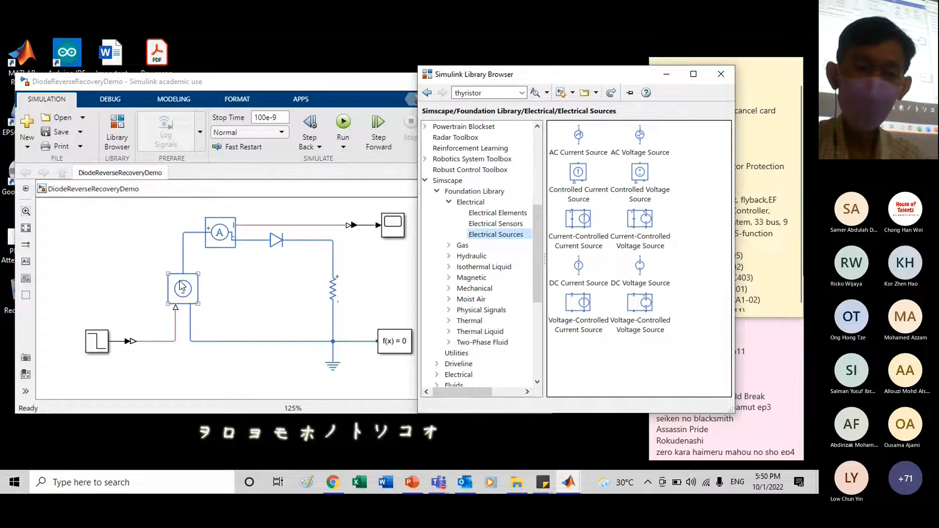
click(506, 214)
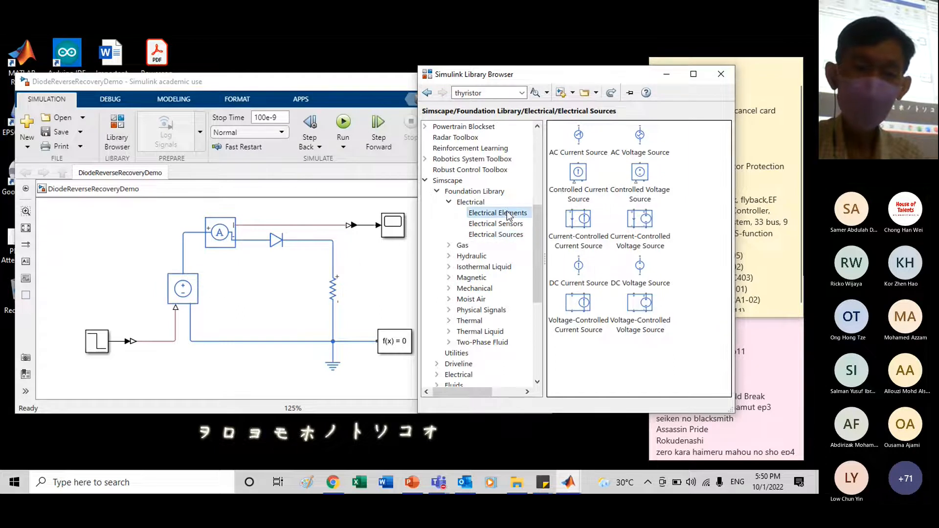
click(579, 175)
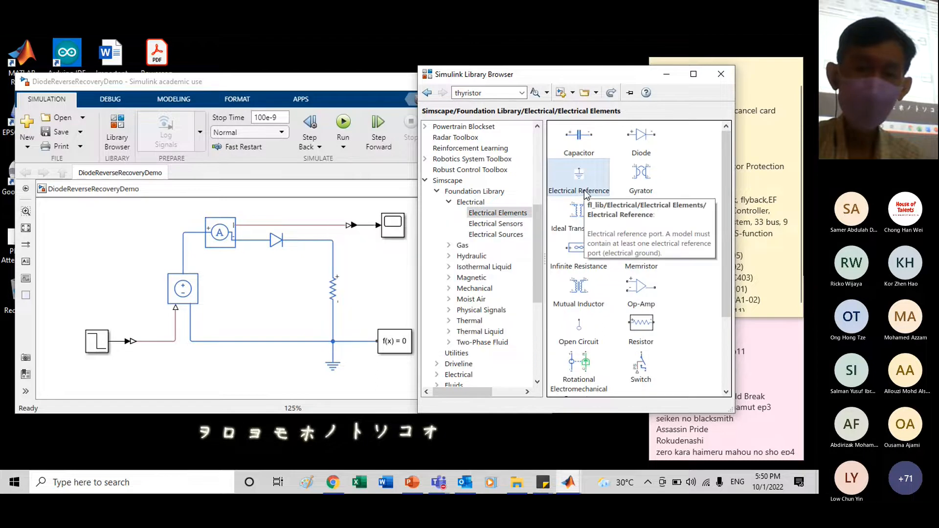
click(334, 374)
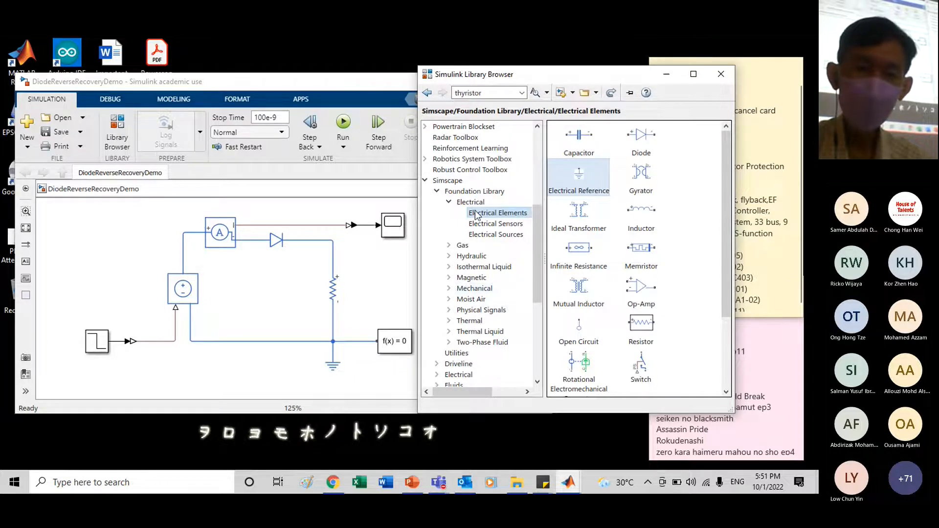
Collapse the Foundation Library and locate the Solver Configuration block in Simscape Utilities, matching it to the f(x) = 0 block in the circuit
click(449, 203)
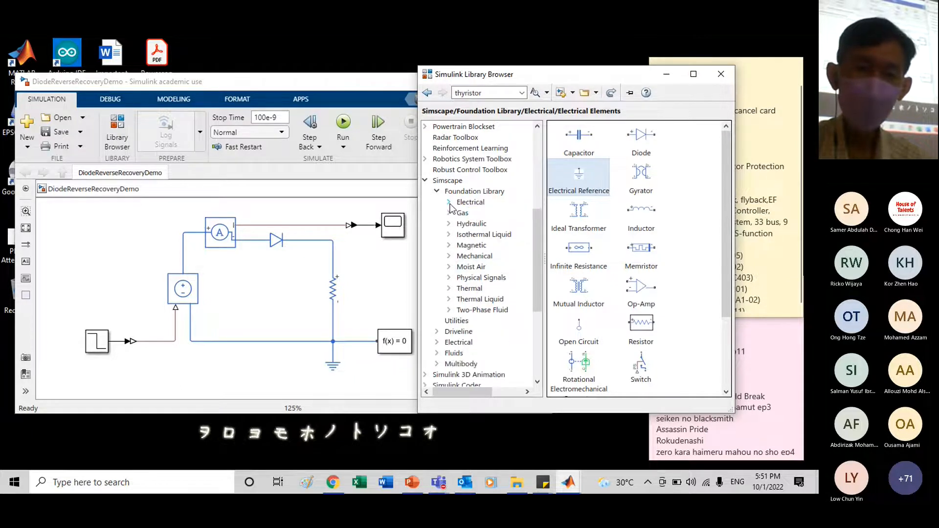
click(436, 192)
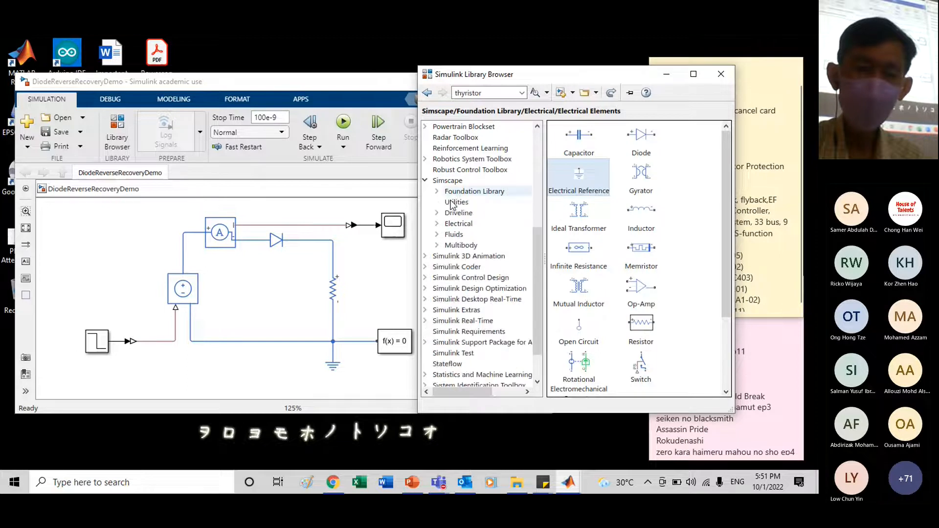
click(457, 203)
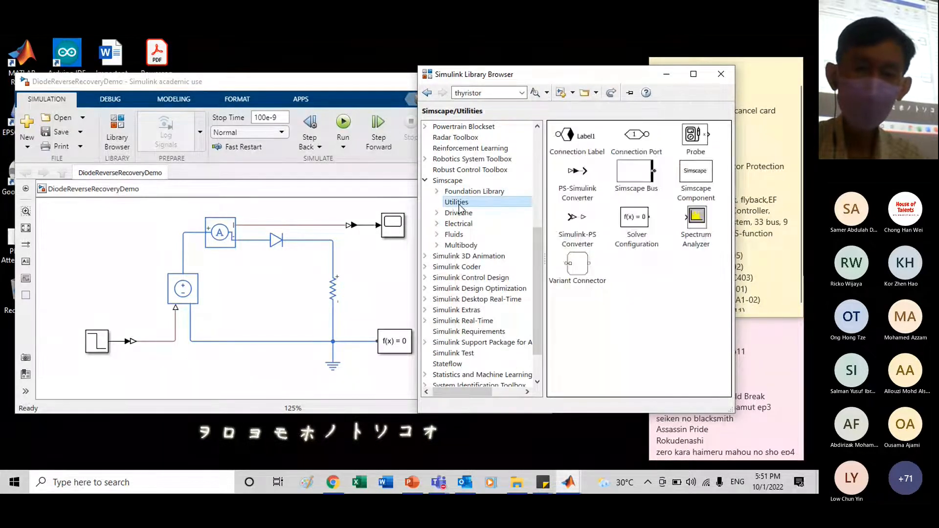
click(643, 222)
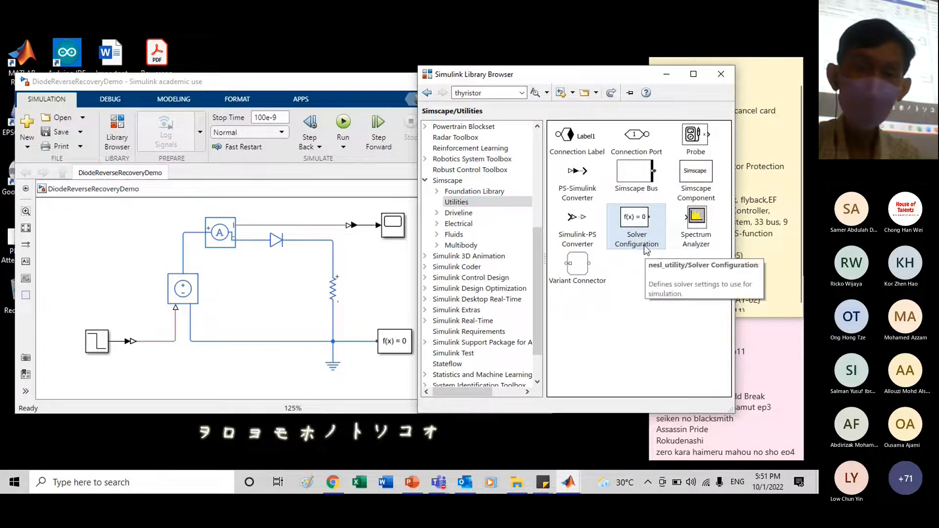
click(410, 345)
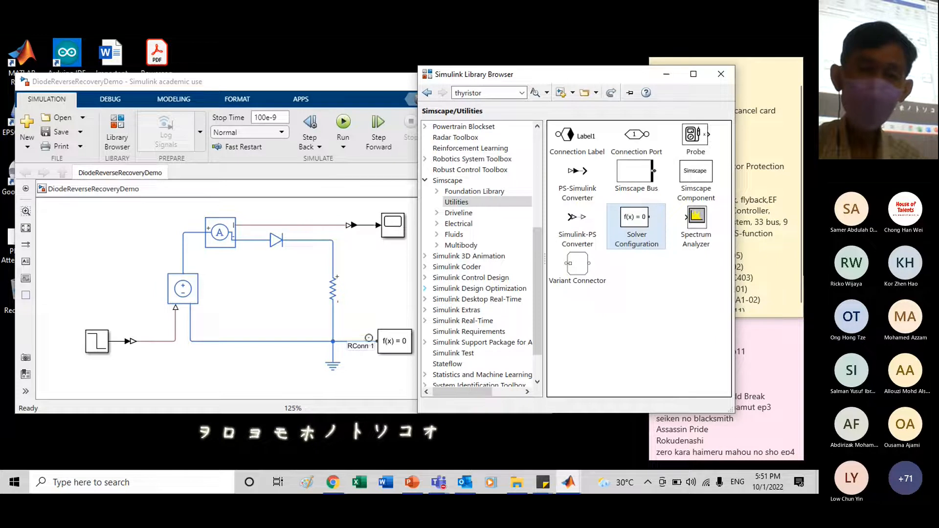
Inspect the converter blocks in the model circuit that connect the Step source and the Scope to the physical network
click(350, 225)
click(133, 349)
click(103, 348)
click(177, 326)
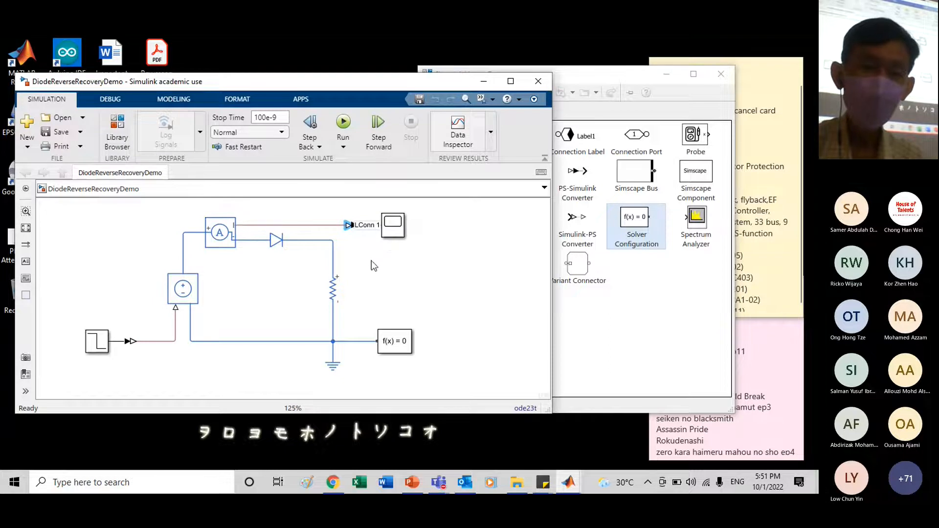
click(364, 228)
click(394, 225)
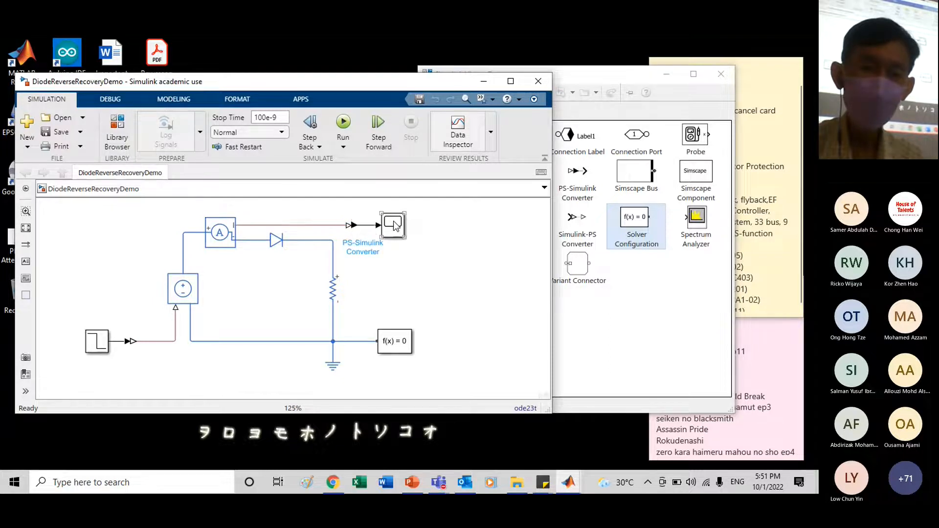
Show the PS-Simulink Converter block's description in the Simscape Utilities library, and move the Library Browser farther away from the model circuit
click(653, 283)
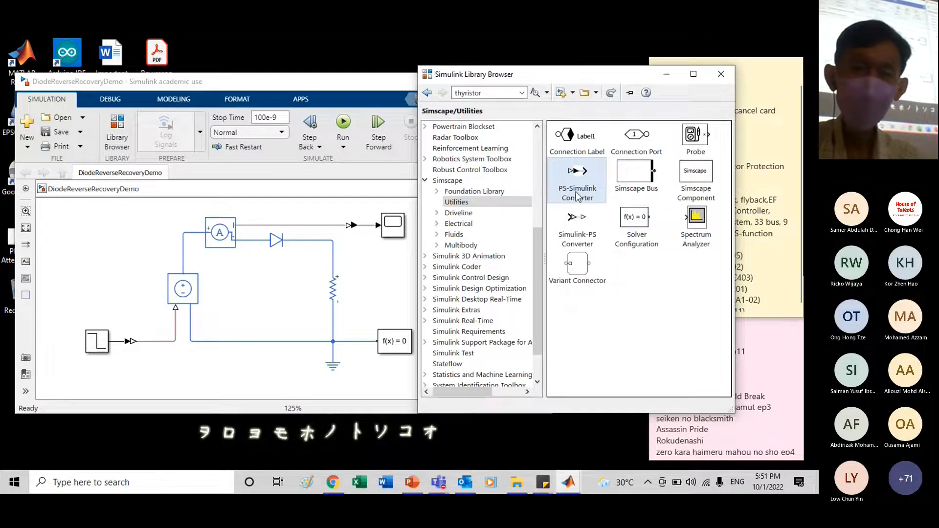
mouse_move(577, 196)
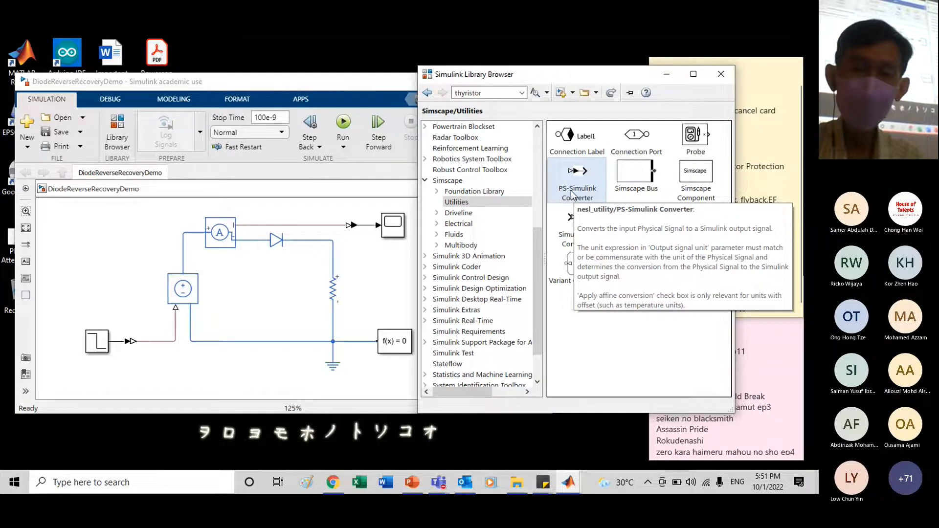
click(360, 223)
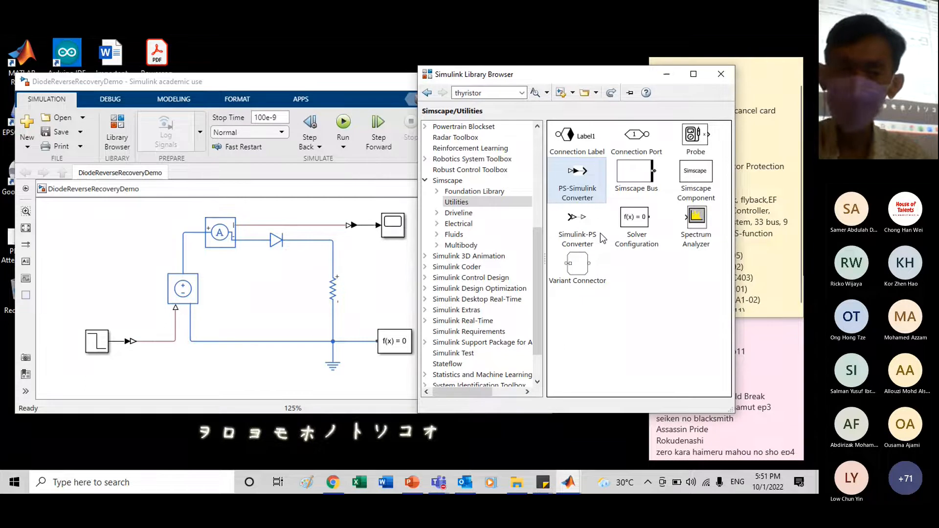
click(184, 298)
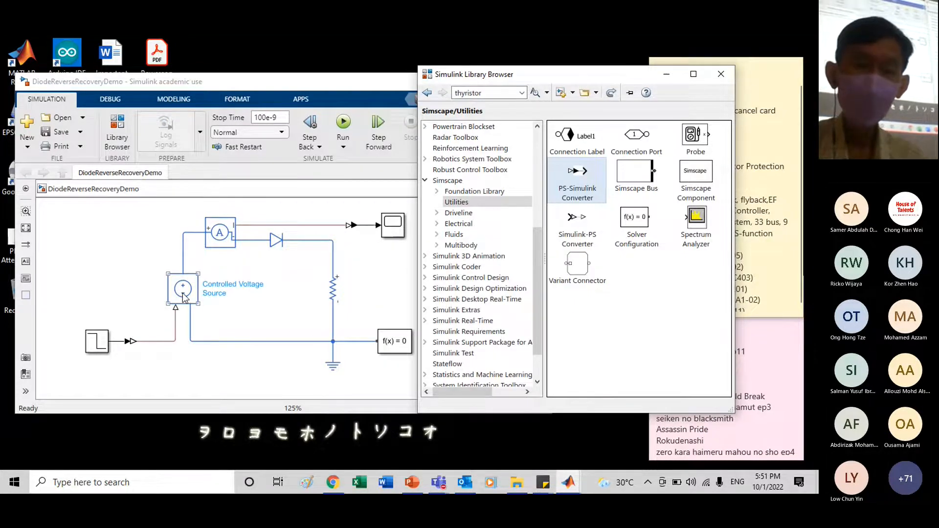
drag(579, 78, 644, 74)
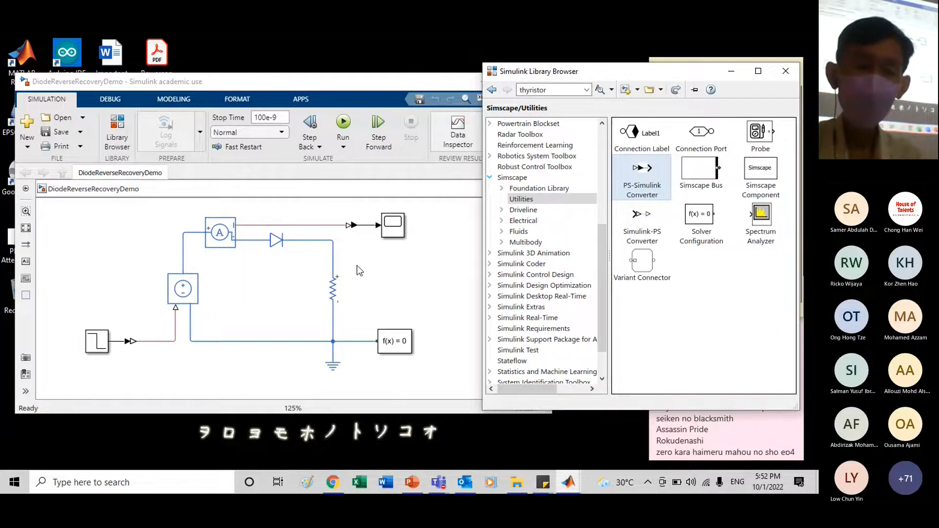
Review the resistance setting in the Resistor block's parameters and close the dialog
click(333, 289)
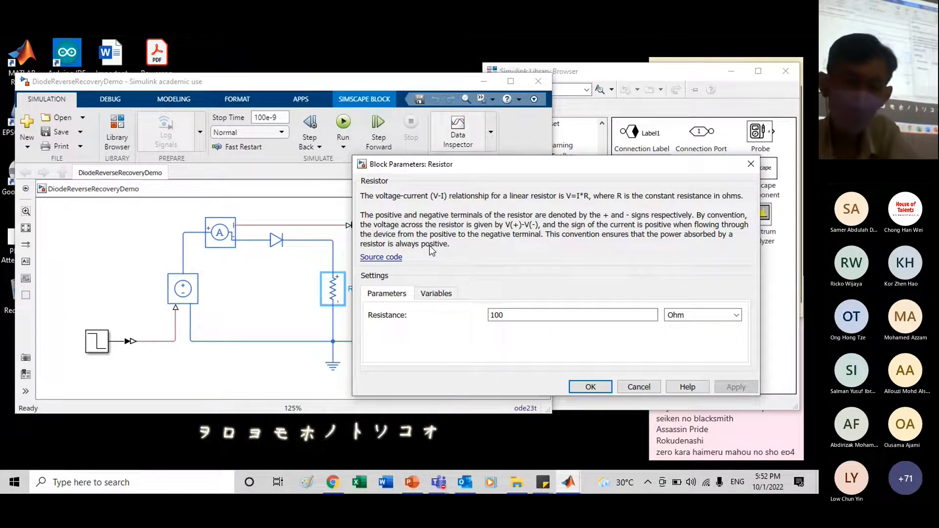
click(589, 387)
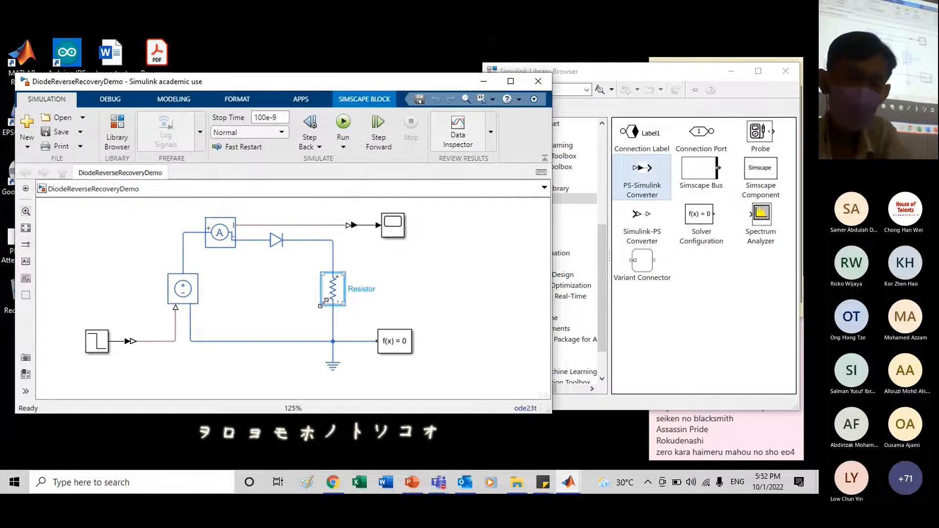
click(277, 248)
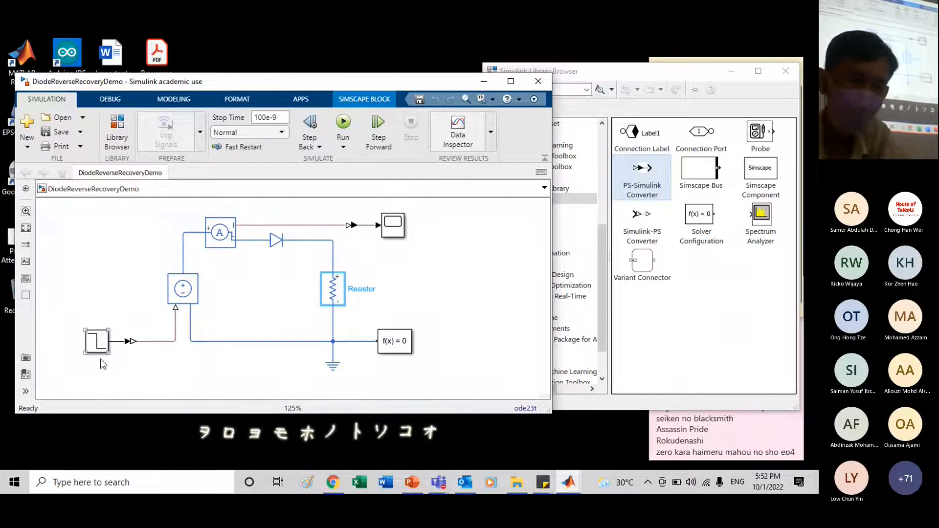
Review the step time, initial value and final value in the Step block's parameters, and dismiss the dialog
click(99, 345)
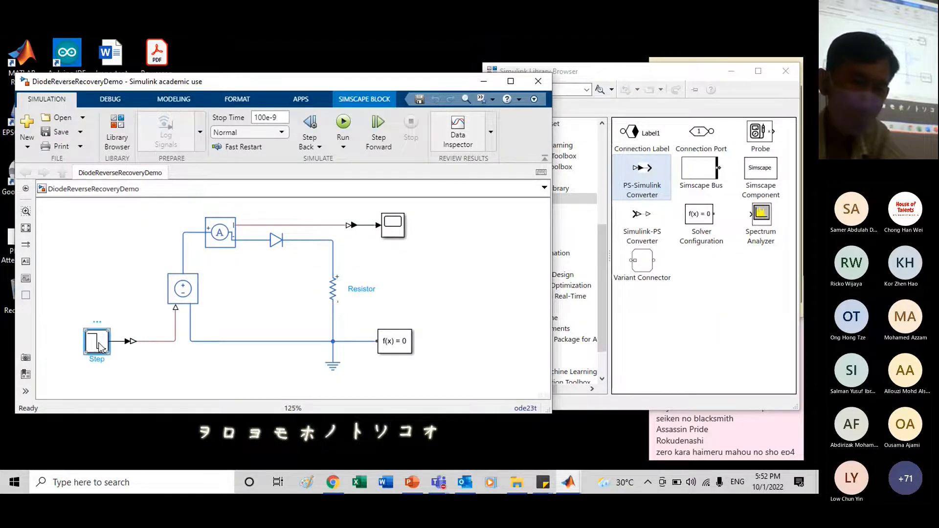
double_click(100, 345)
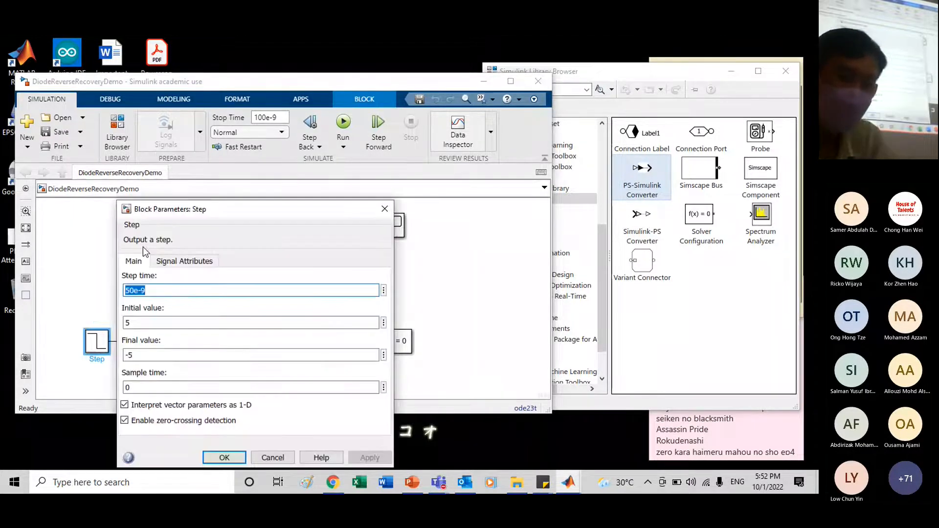
drag(240, 215, 262, 133)
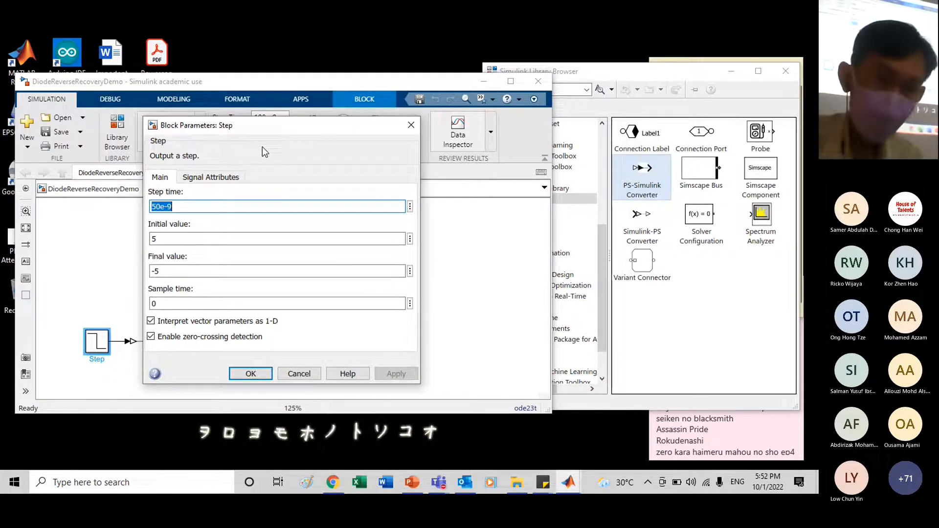
key(Tab)
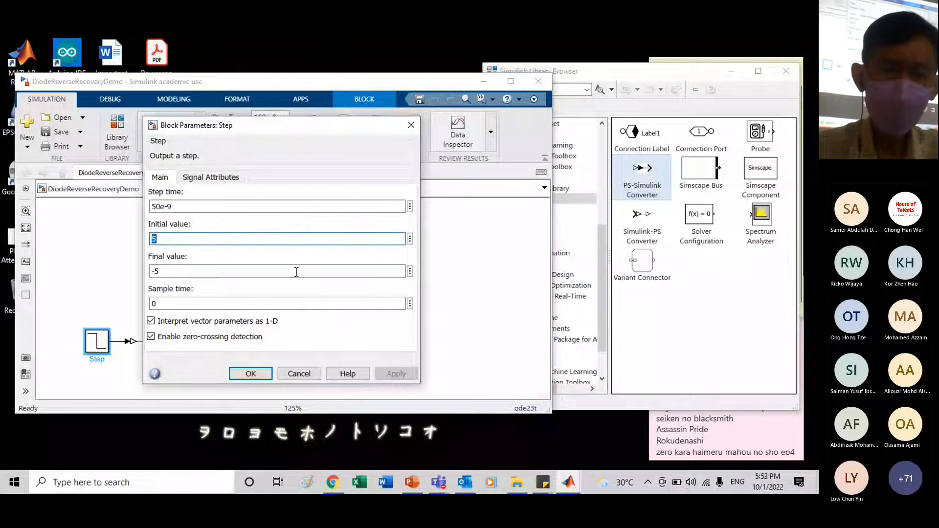
key(Tab)
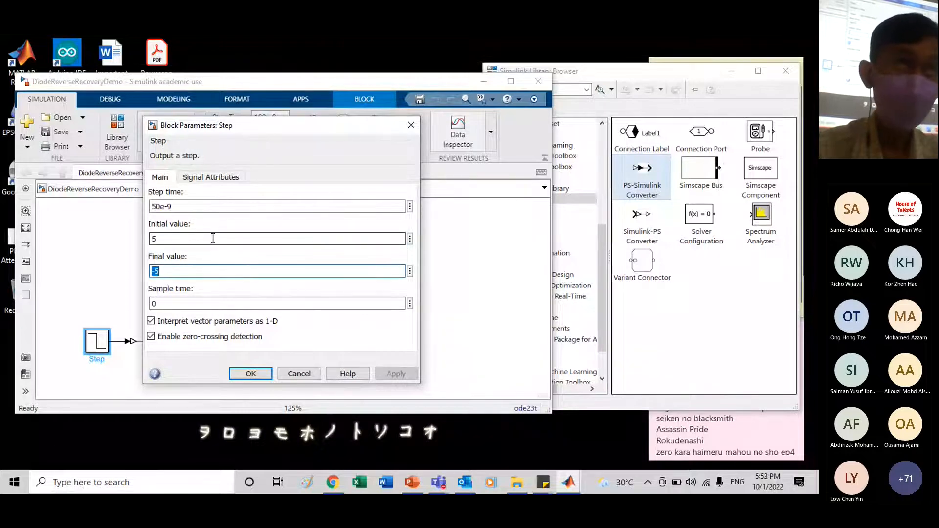
click(195, 273)
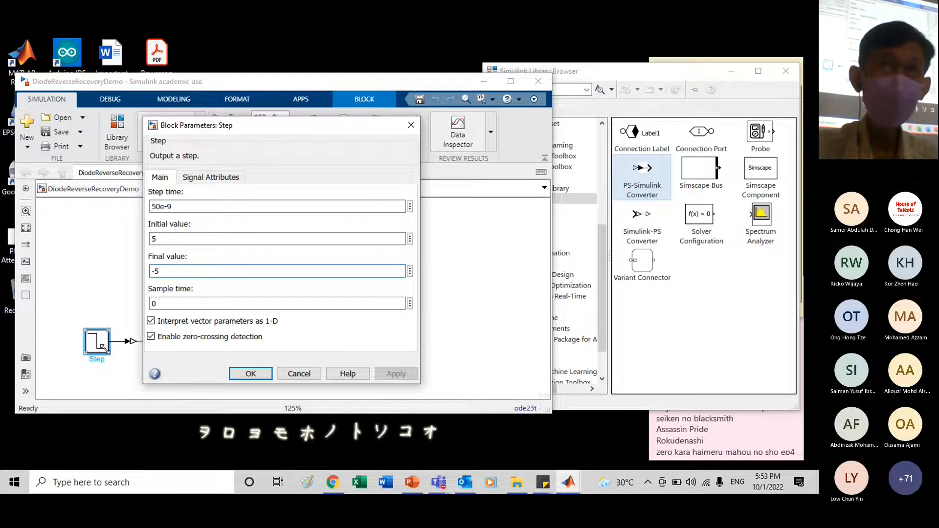
click(287, 377)
click(274, 379)
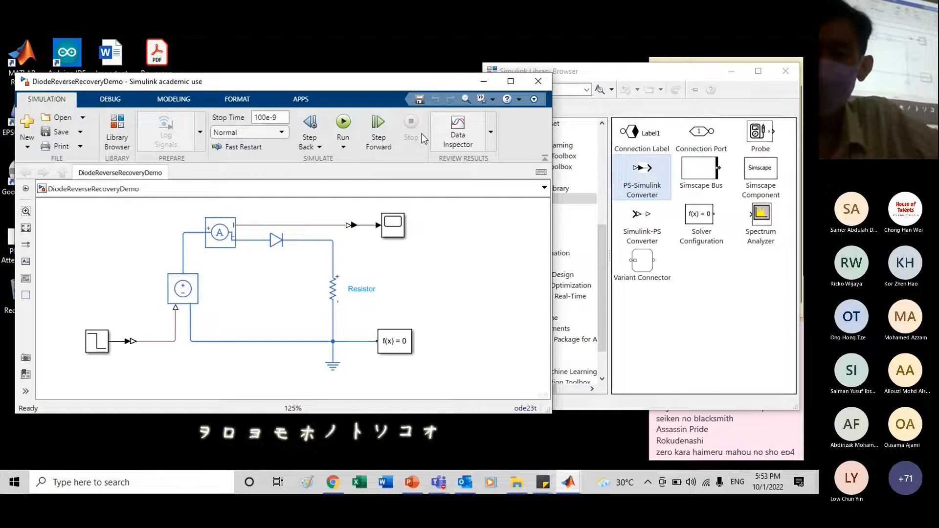
Reposition the model window and run the DiodeReverseRecoveryDemo simulation
drag(410, 82, 466, 72)
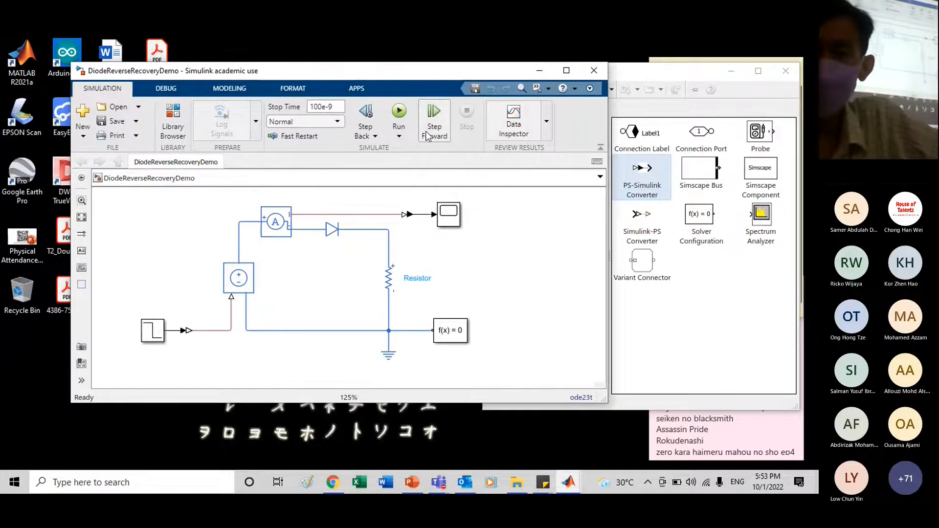
click(399, 112)
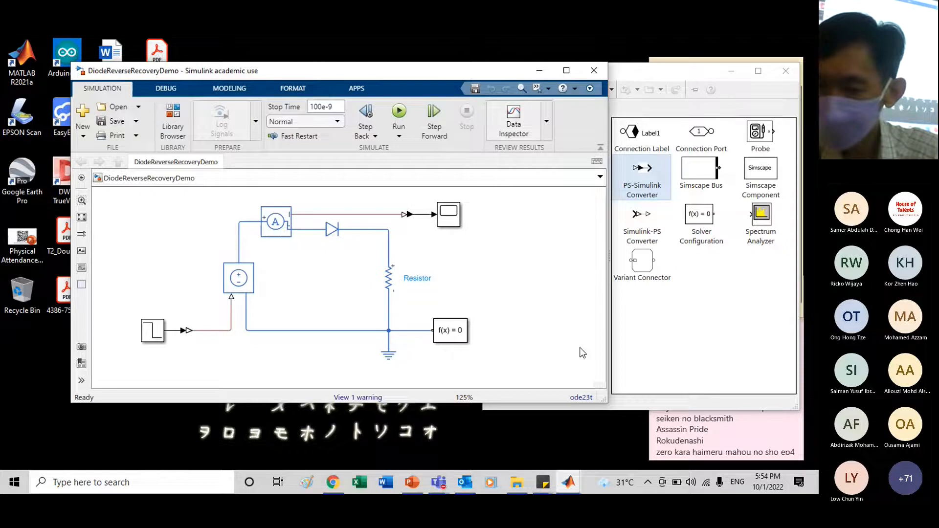
click(691, 483)
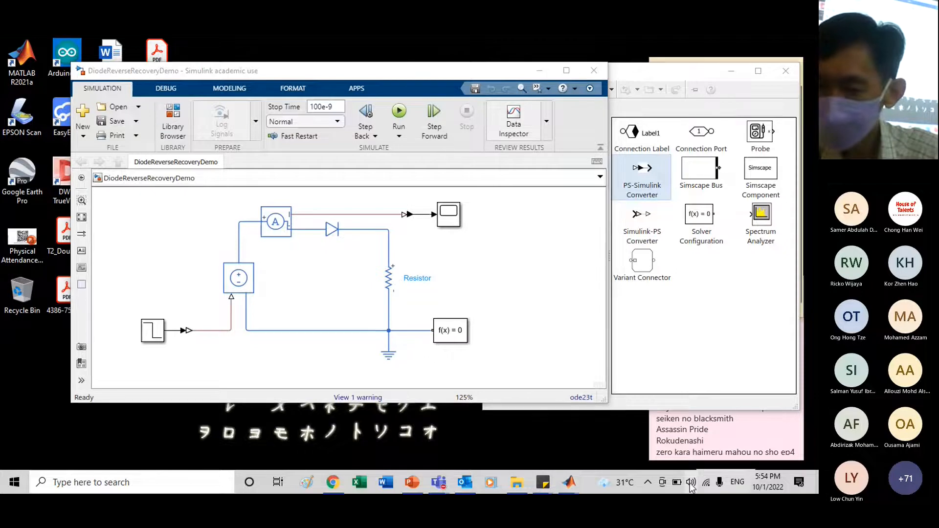
click(460, 381)
Show the Step block's parameters again beside the voltage source in the circuit, and cancel the dialog
click(153, 338)
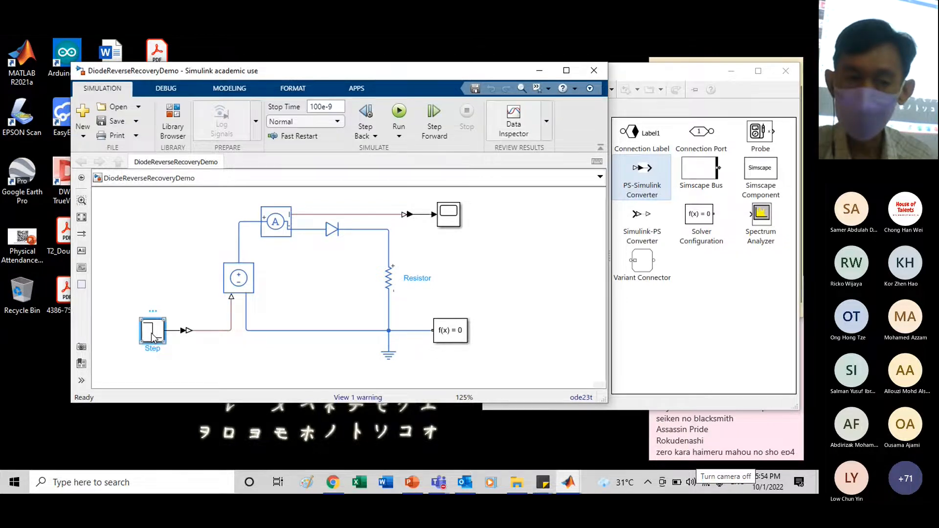
double_click(153, 338)
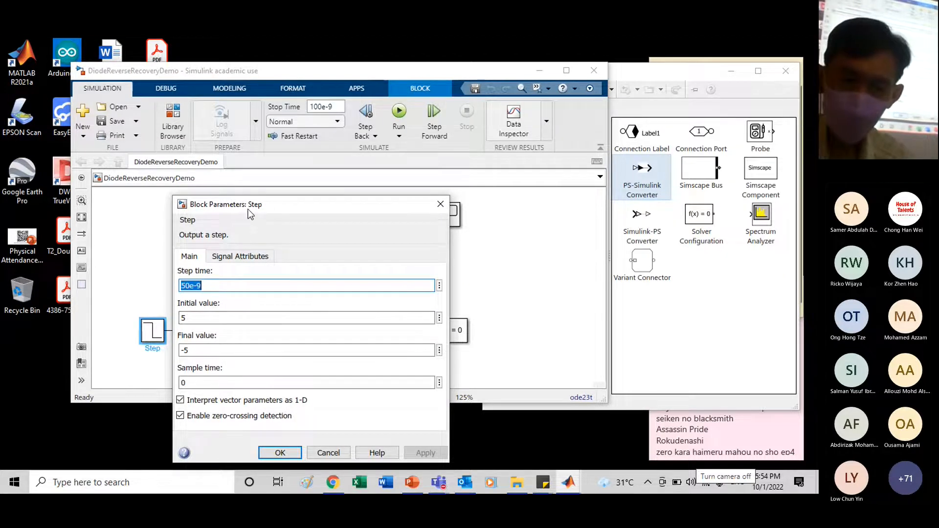
drag(250, 214, 395, 206)
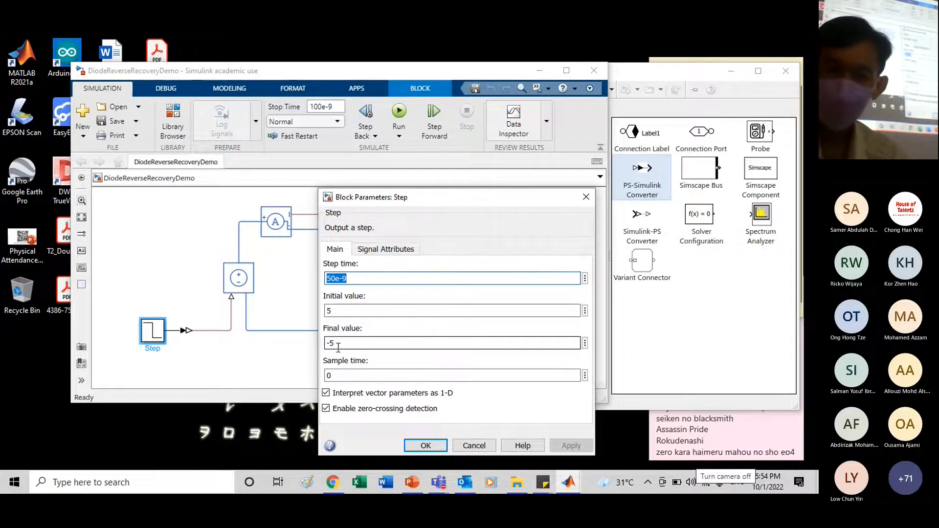
click(464, 446)
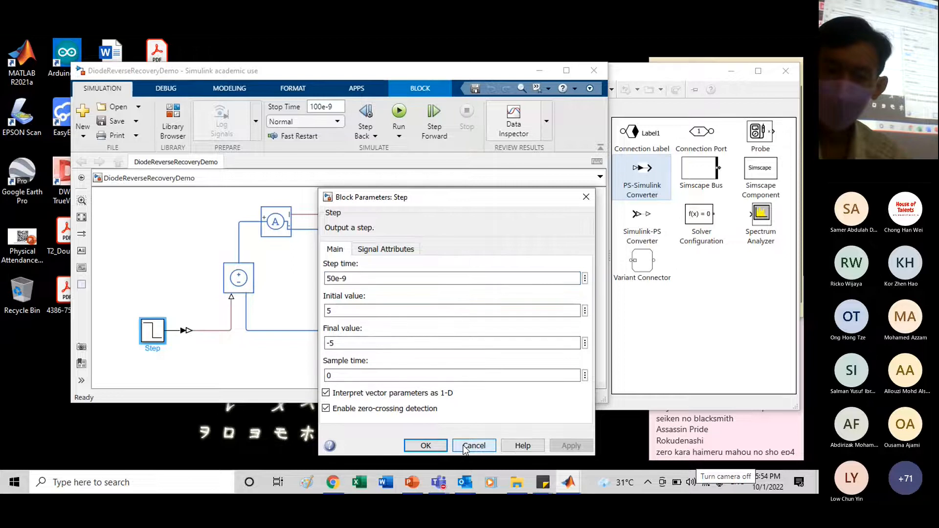
Switch to PowerPoint to check the slide with the Step settings and Scope plot, and return to the Simulink model
click(414, 483)
scroll(322, 352, down, 1)
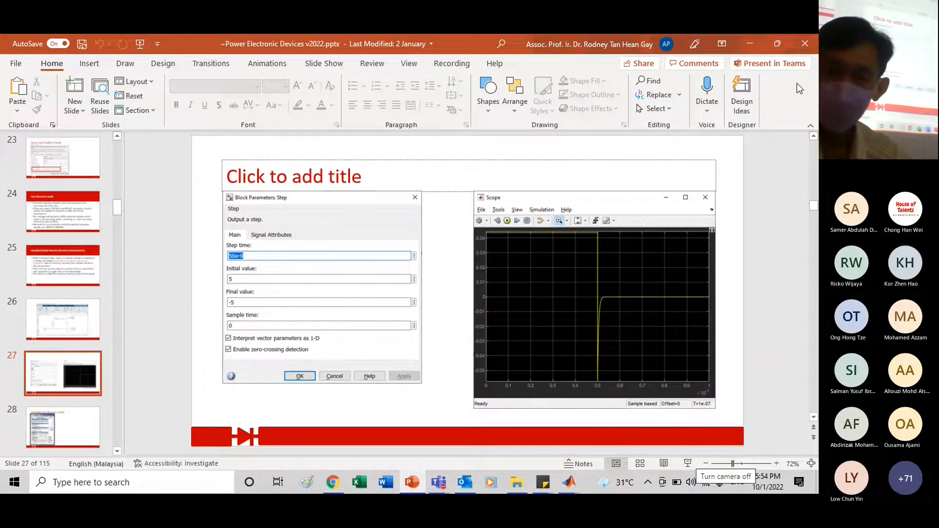
click(753, 45)
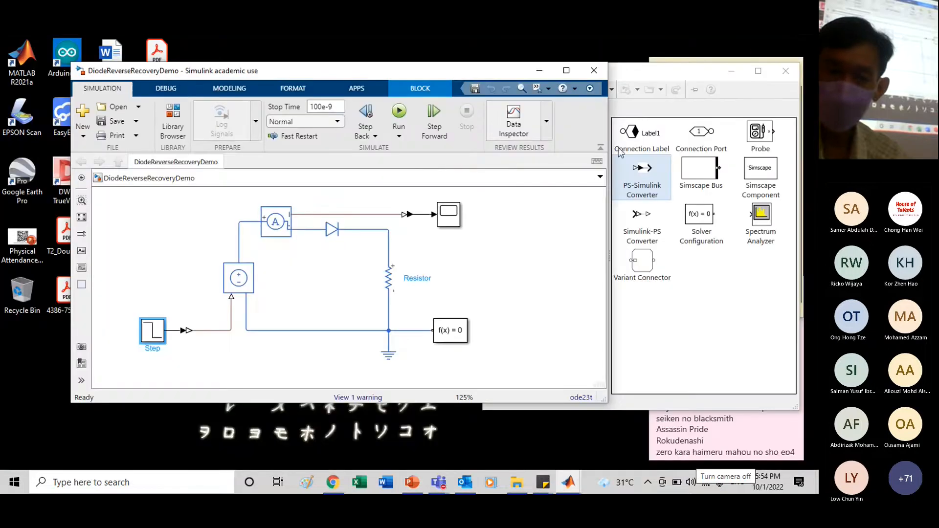
Open the Scope to examine the diode's reverse recovery current waveform, and close it
click(449, 222)
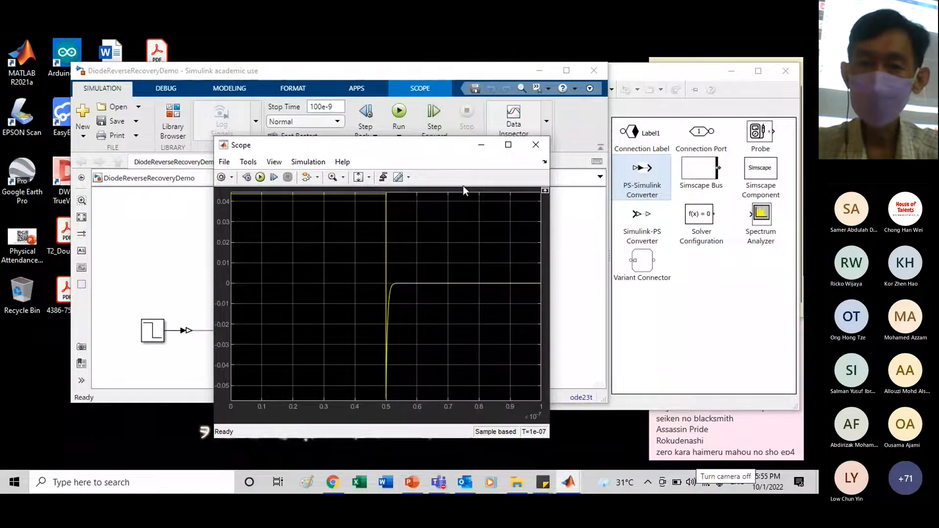
drag(419, 150, 312, 142)
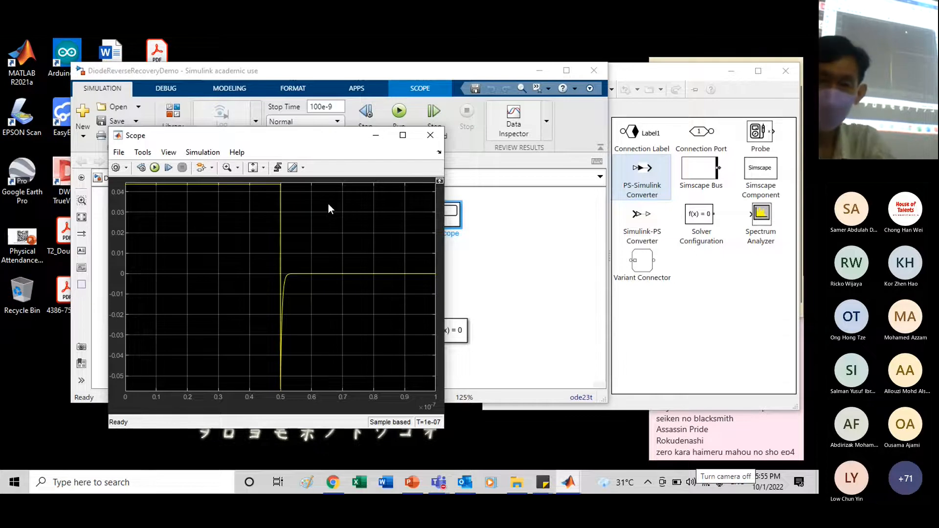
click(429, 139)
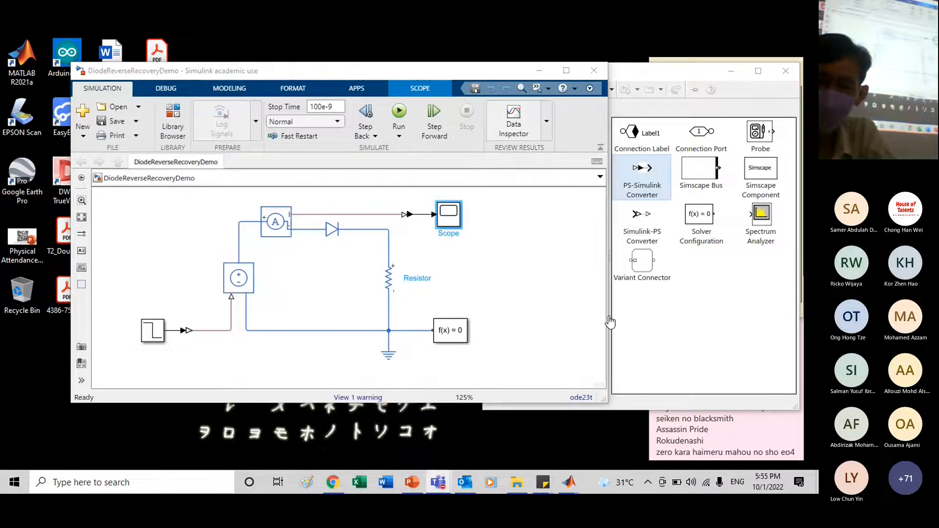
Check the Teams meeting chat, and return to the Simulink model to identify the converter block beside the Step source
click(616, 336)
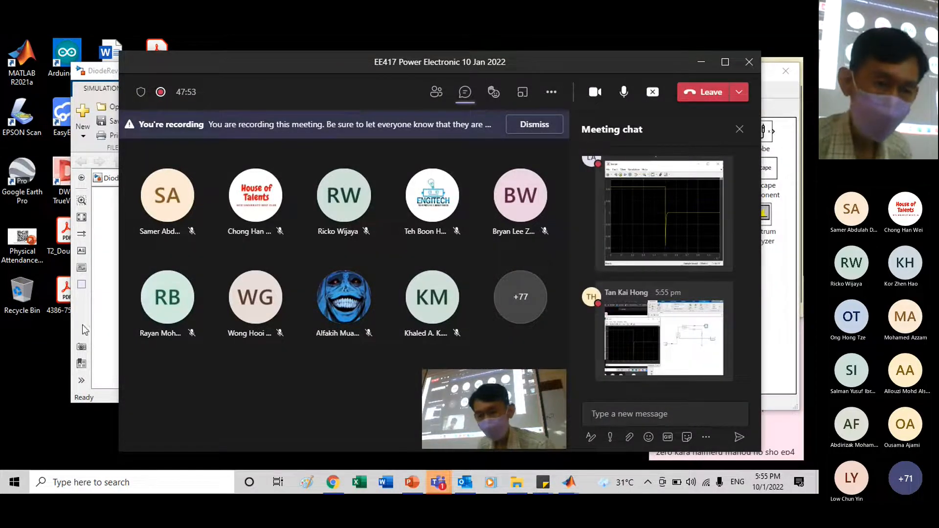
click(97, 329)
click(185, 335)
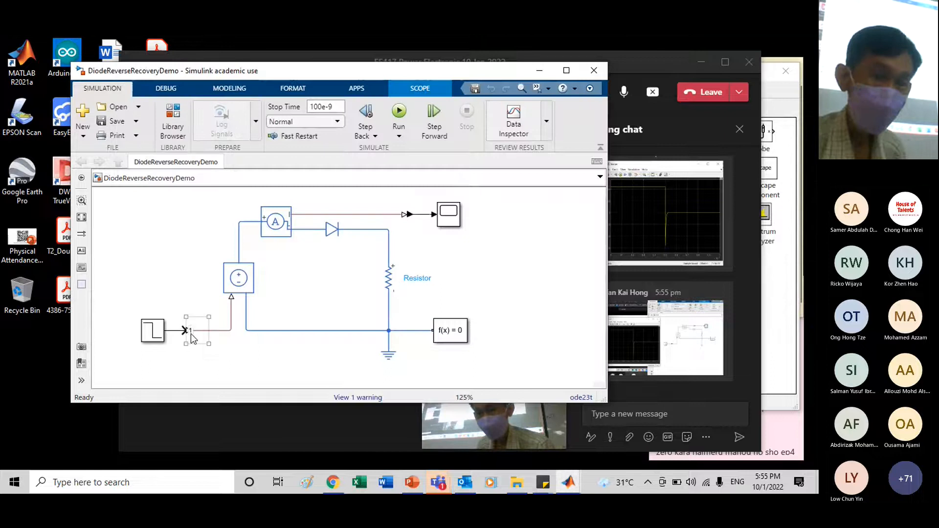
click(191, 373)
click(197, 337)
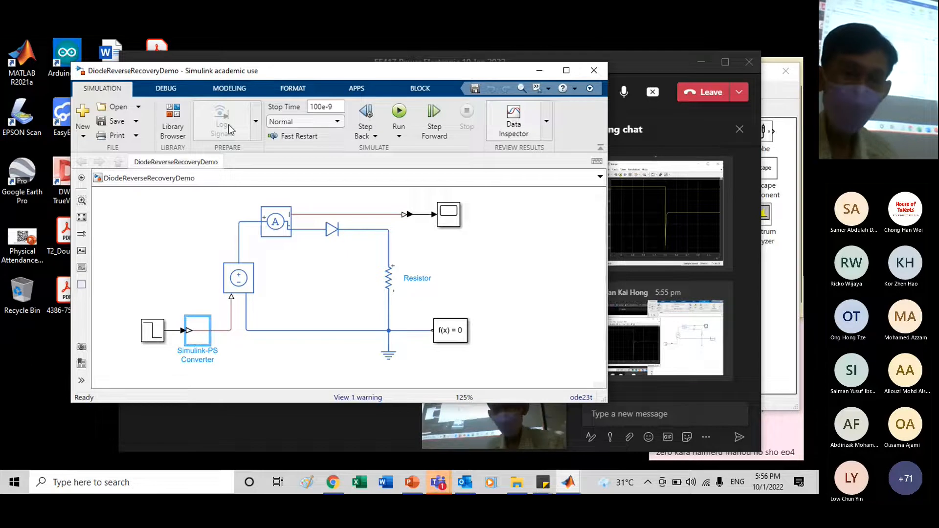
Bring up the Library Browser and match the circuit's converter to the Simulink-PS Converter in Simscape Utilities
click(174, 117)
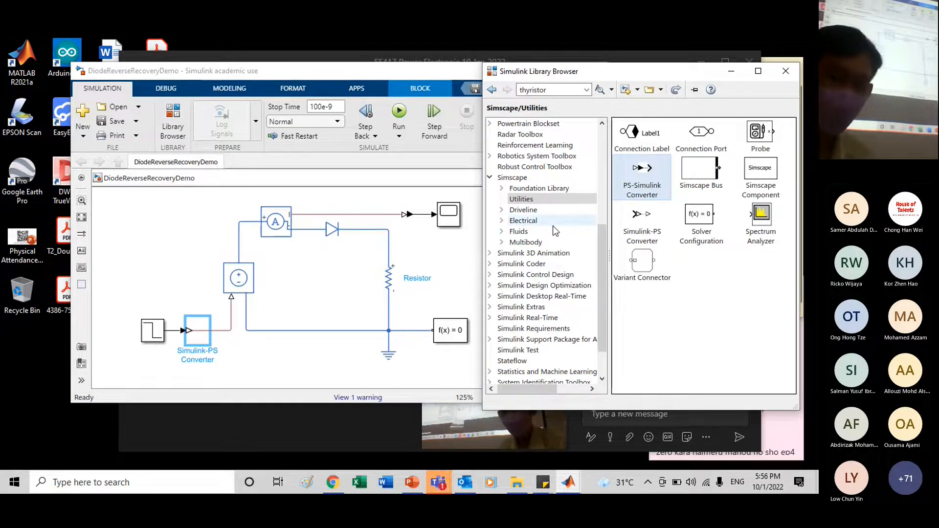
click(152, 330)
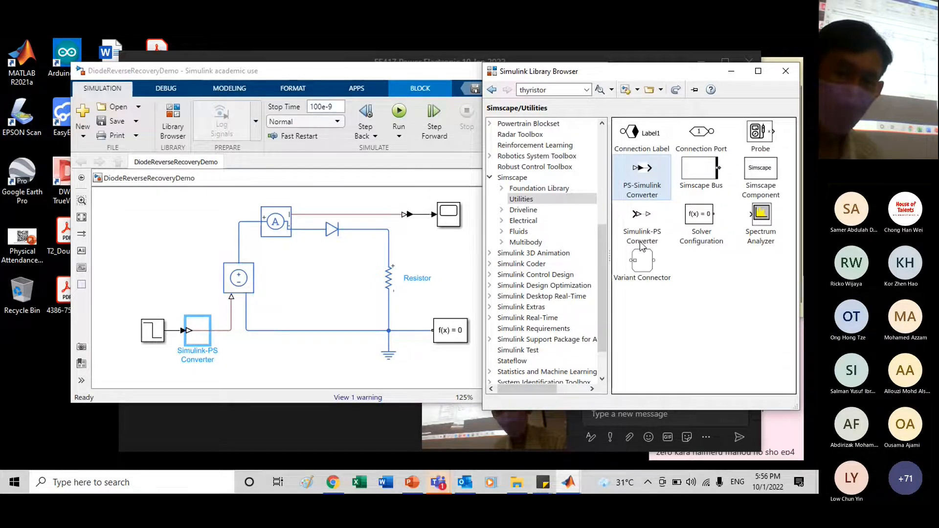
click(648, 219)
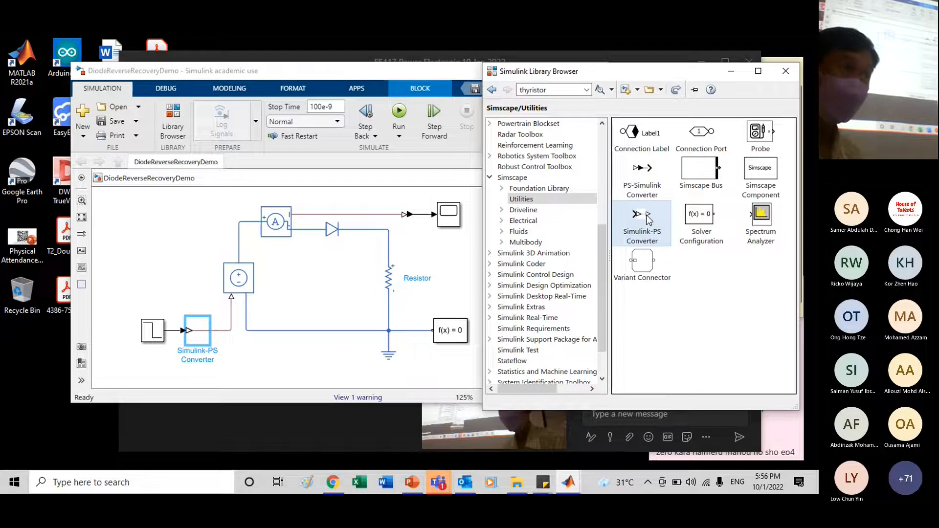
mouse_move(649, 219)
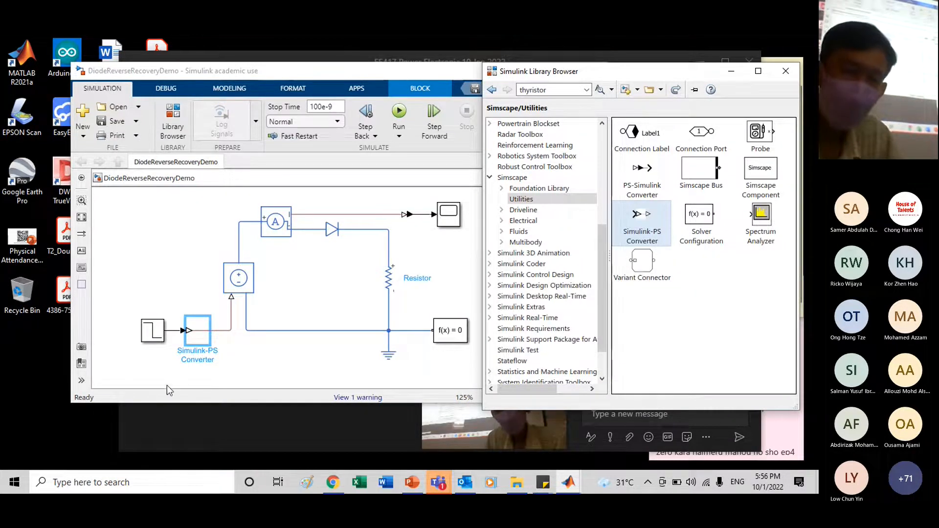
Switch to the Teams meeting and review the circuit and Scope screenshots that students posted in the chat
click(353, 437)
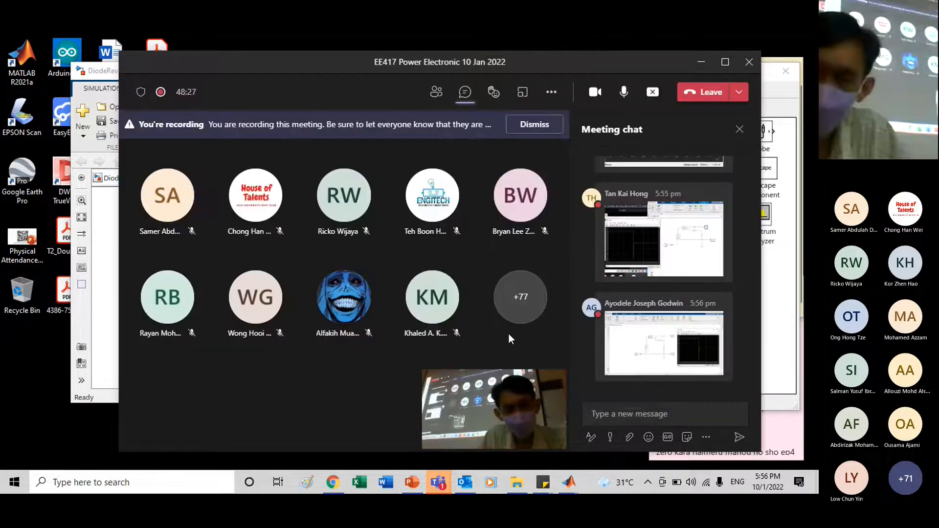
scroll(676, 290, up, 5)
scroll(674, 289, down, 3)
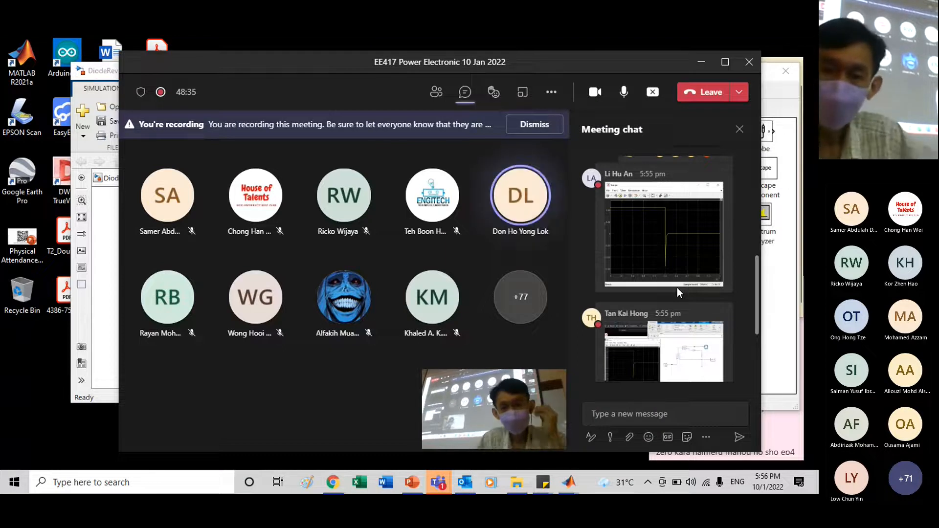
scroll(672, 292, down, 2)
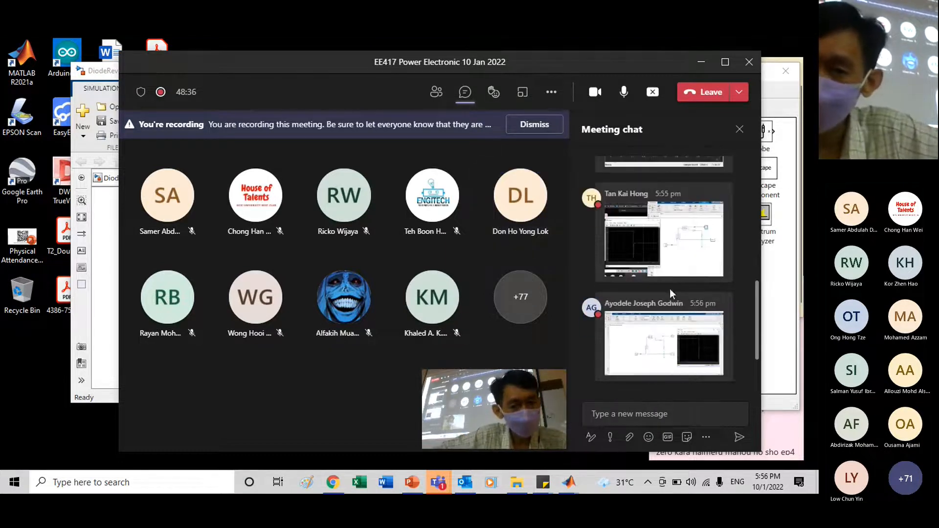
scroll(678, 279, down, 2)
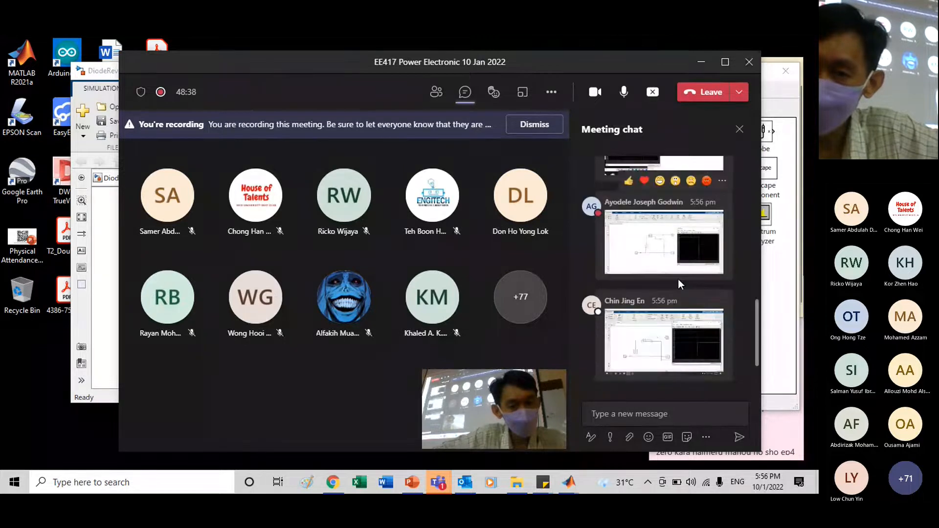
scroll(679, 281, up, 2)
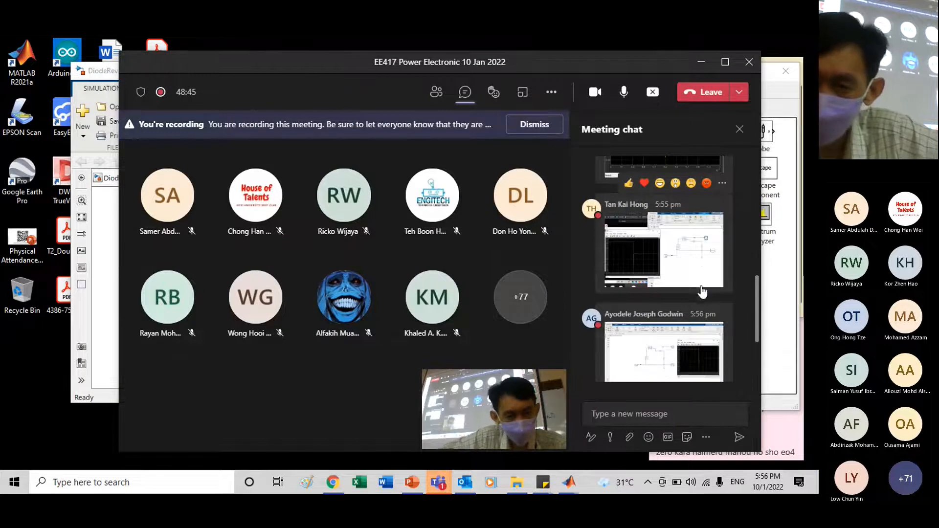
scroll(702, 291, down, 2)
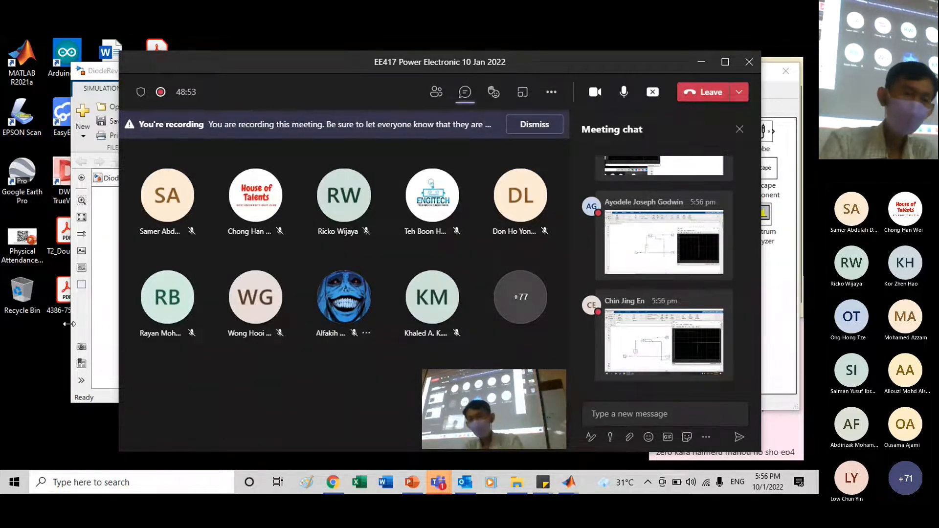
Bring the Simulink circuit into view, and return to the Teams meeting chat to check the students' latest posts
click(103, 306)
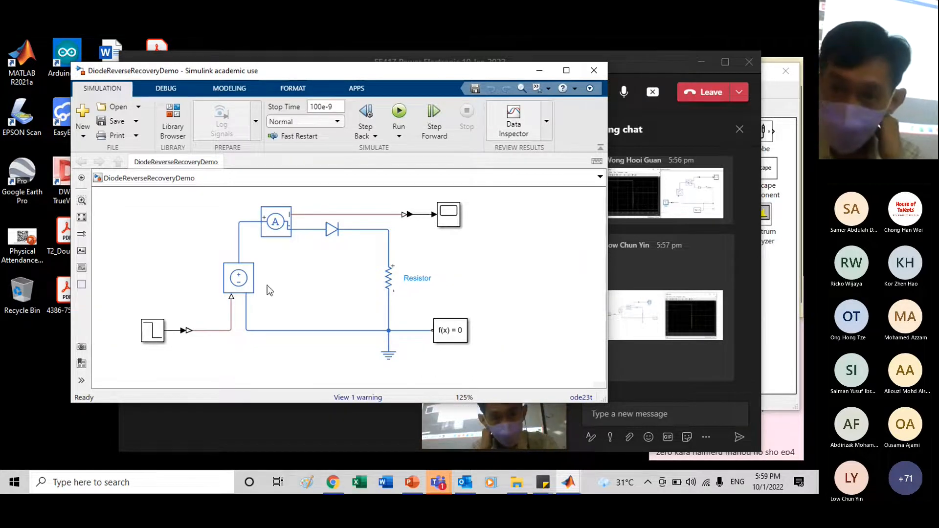
click(740, 251)
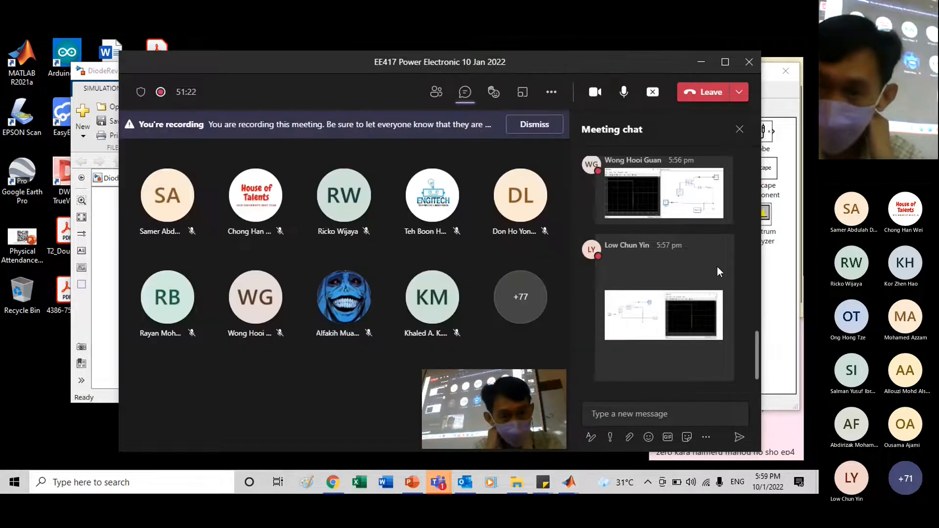
scroll(717, 269, up, 4)
scroll(718, 269, down, 5)
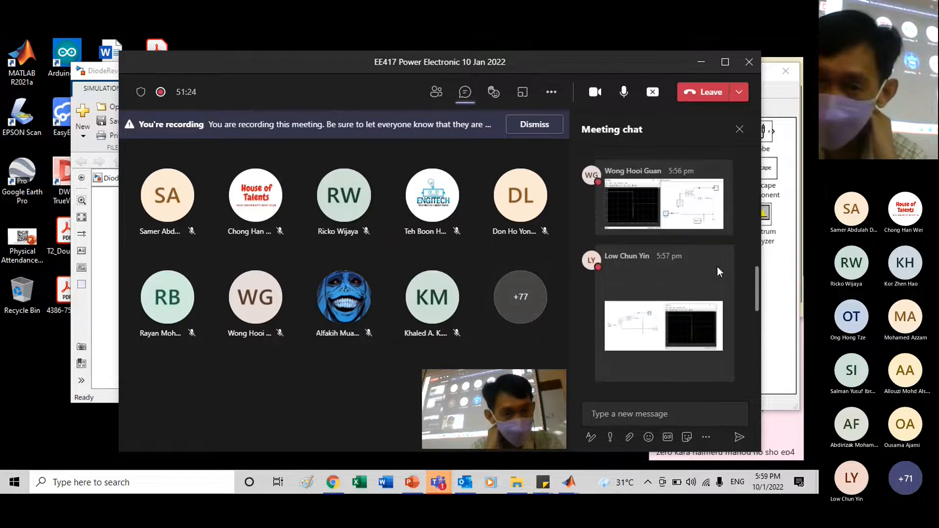
scroll(717, 266, down, 5)
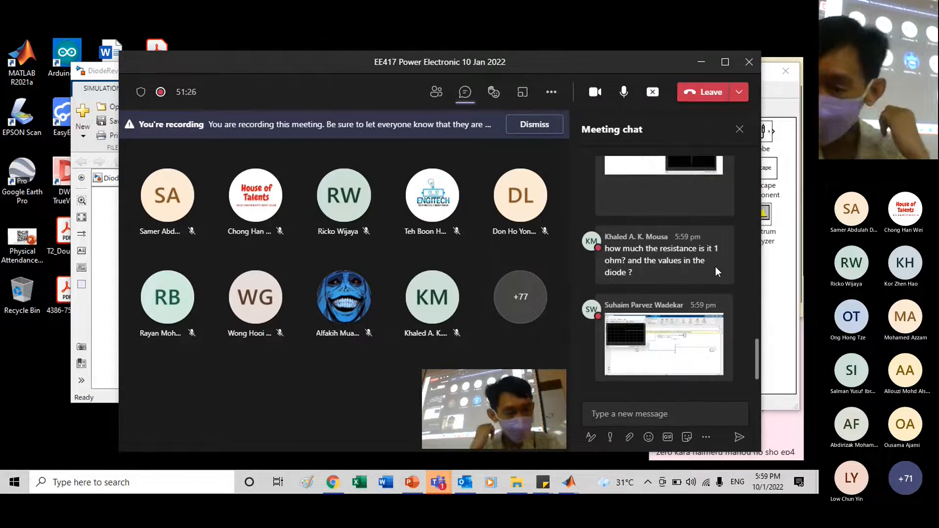
mouse_move(716, 266)
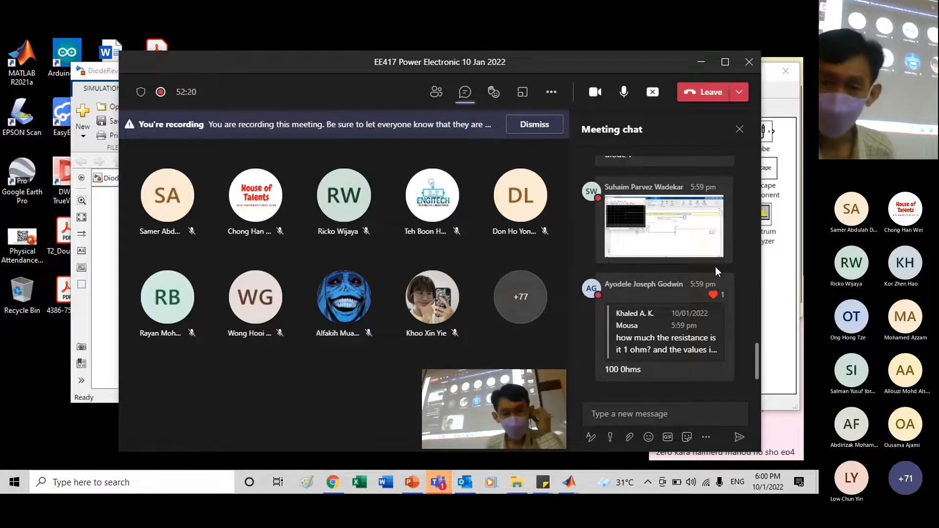
Read the chat question about the resistance and diode values with its reply, and review the newest circuit and Scope screenshots
mouse_move(681, 364)
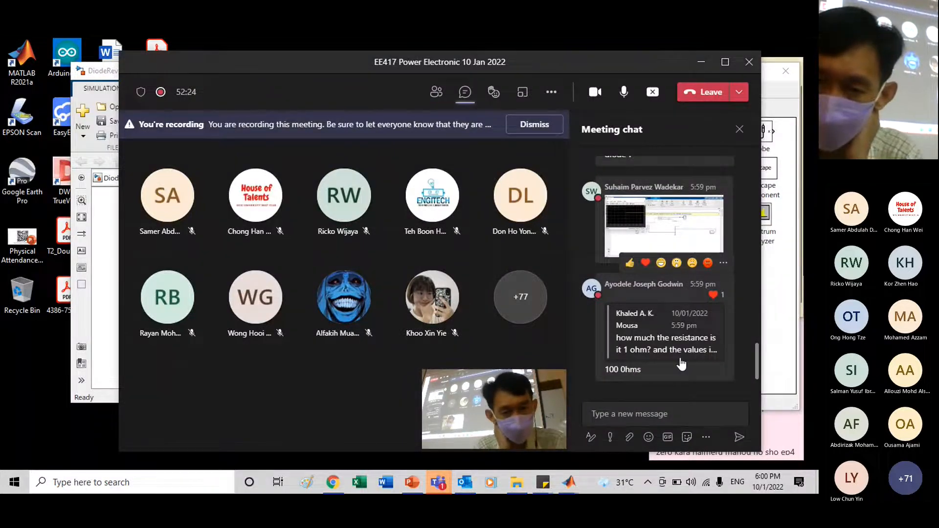
scroll(680, 359, up, 2)
scroll(681, 358, down, 2)
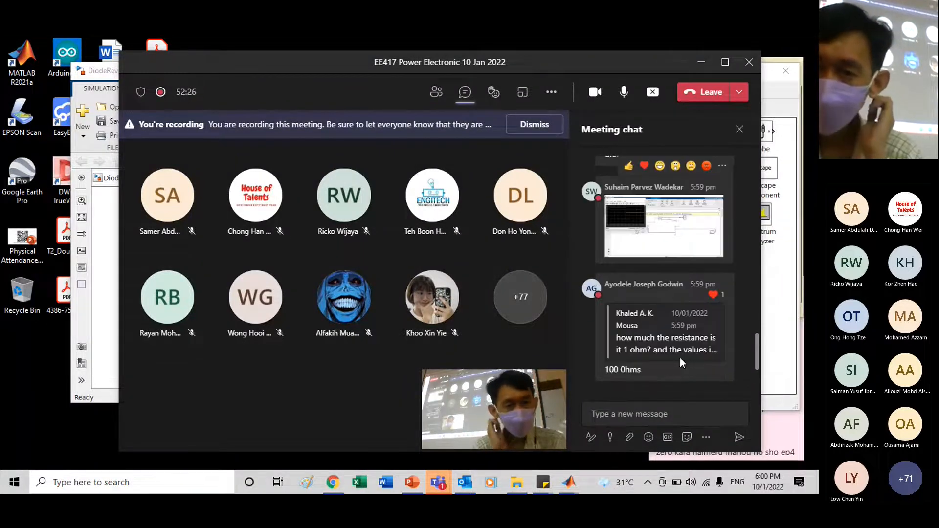
scroll(681, 358, up, 1)
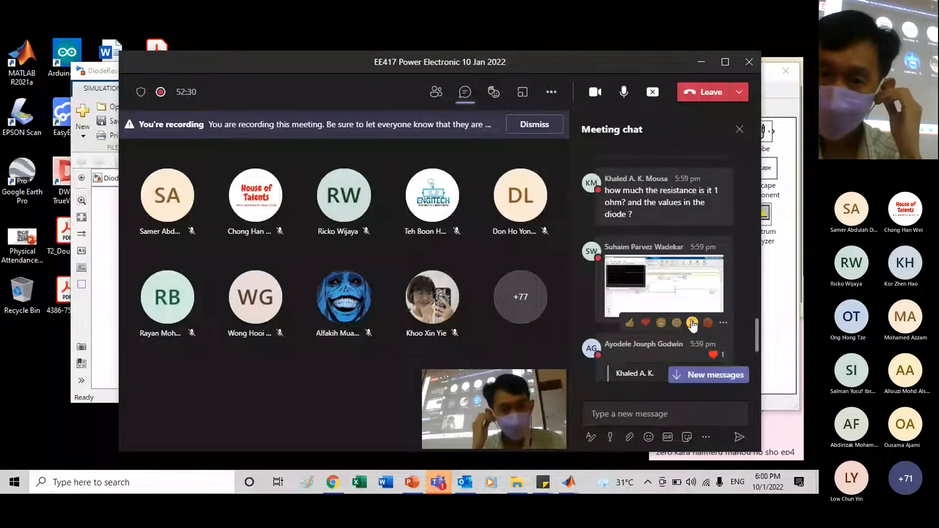
scroll(704, 296, up, 2)
scroll(704, 296, up, 2)
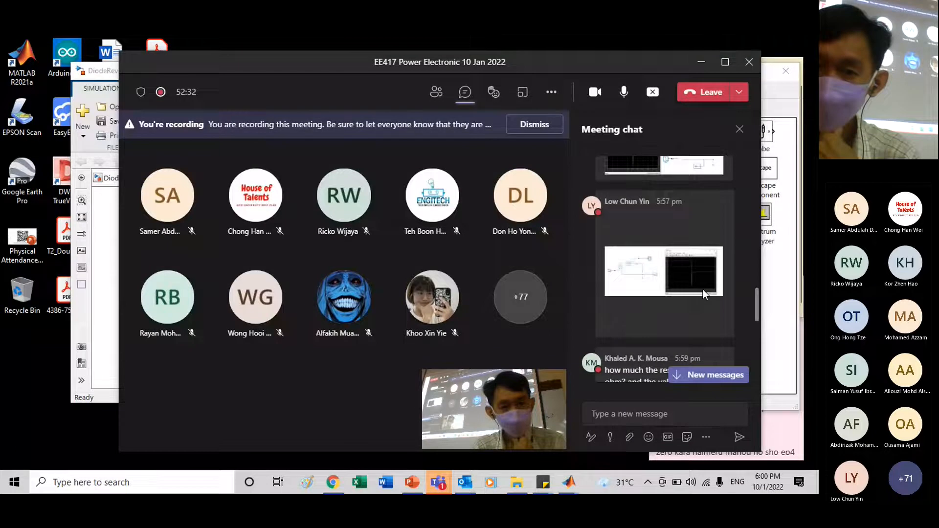
scroll(703, 289, down, 10)
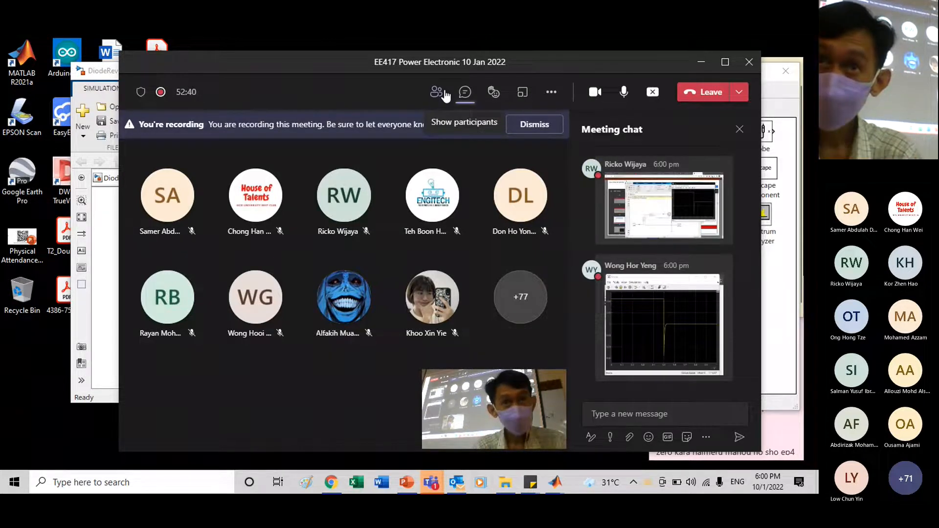
Switch to Simulink to point out Solver Configuration in Simscape Utilities, and reposition the Library Browser and model windows to show the whole circuit
click(100, 290)
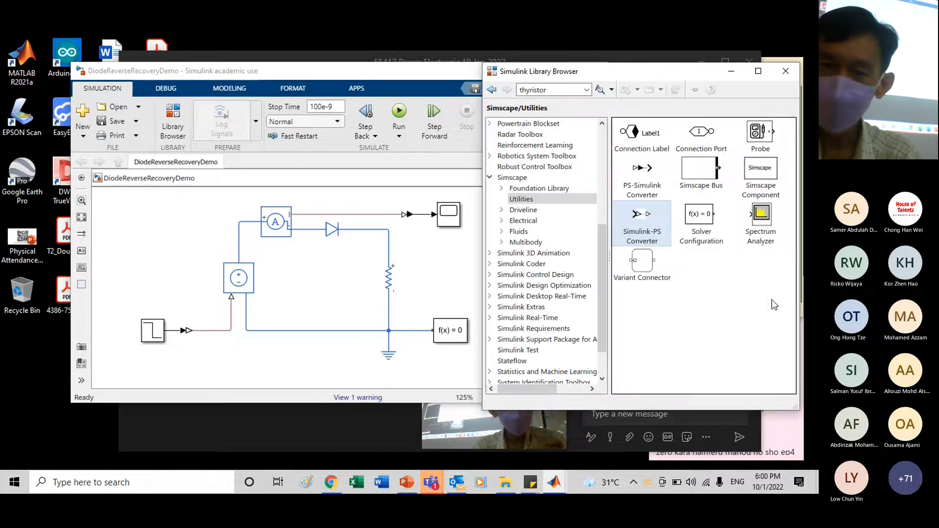
click(706, 237)
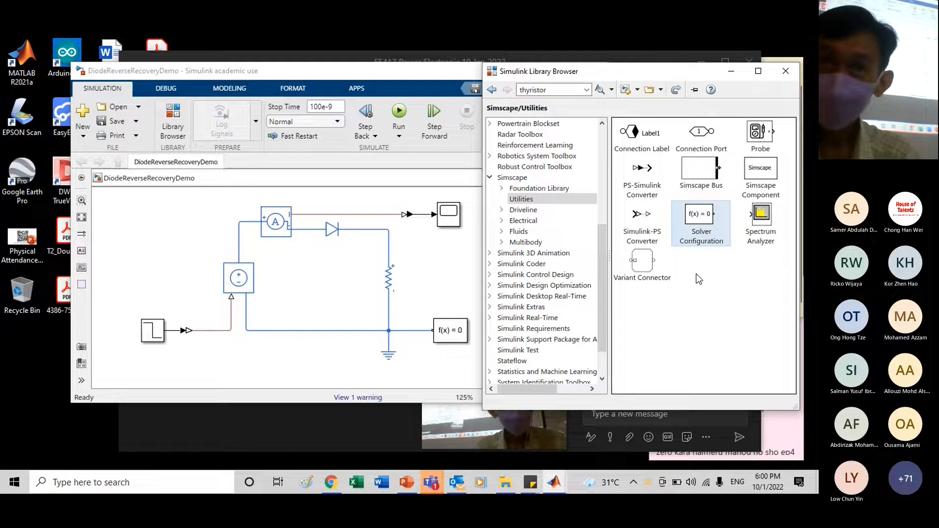
click(516, 201)
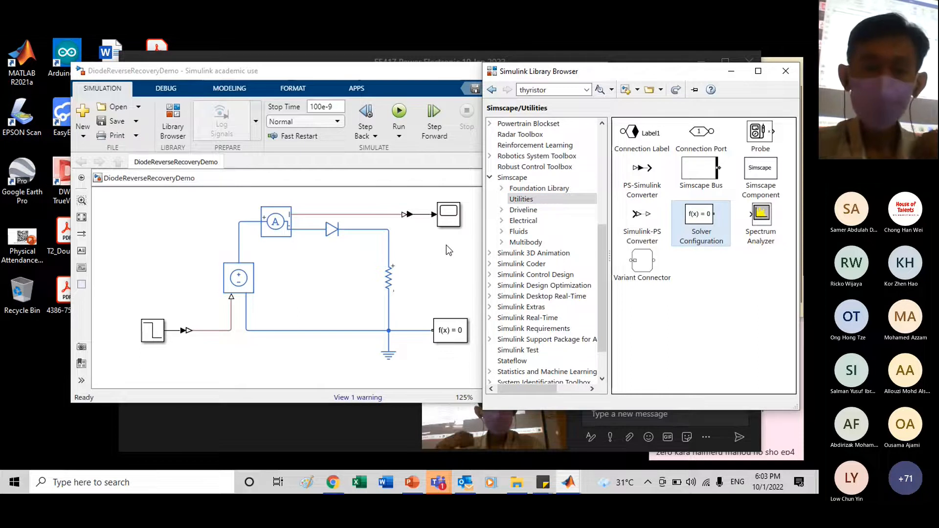
drag(583, 74, 587, 95)
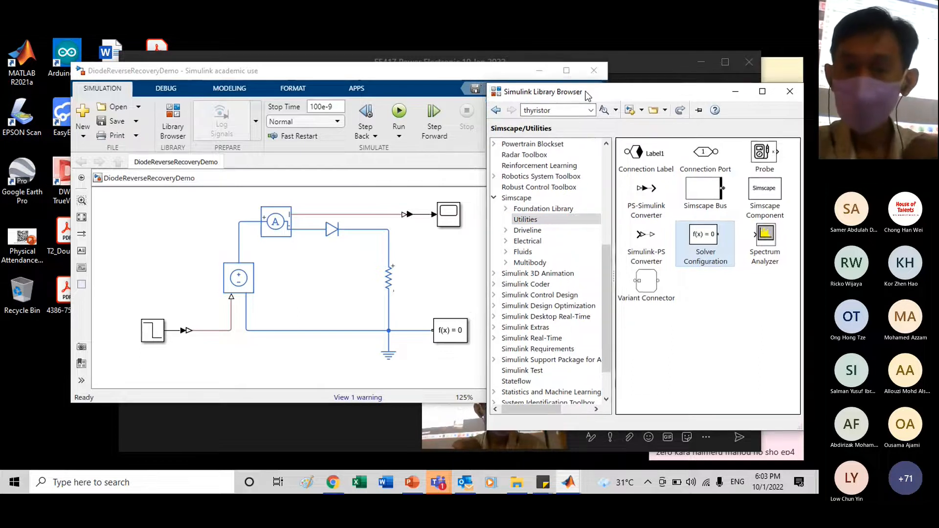
drag(449, 75, 411, 90)
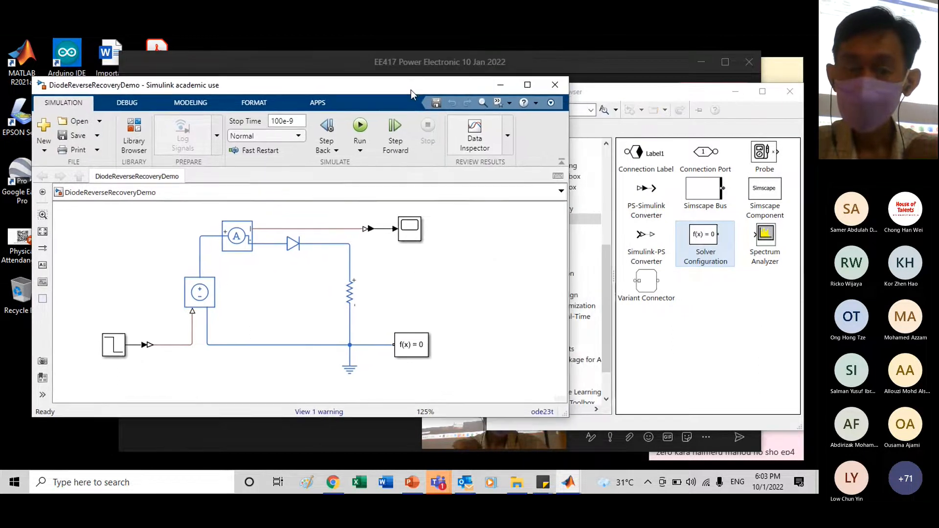
Open the Diode's block parameters and review its Main, Breakdown, Capacitance, Temperature Dependence, Faults and Variables settings
click(294, 243)
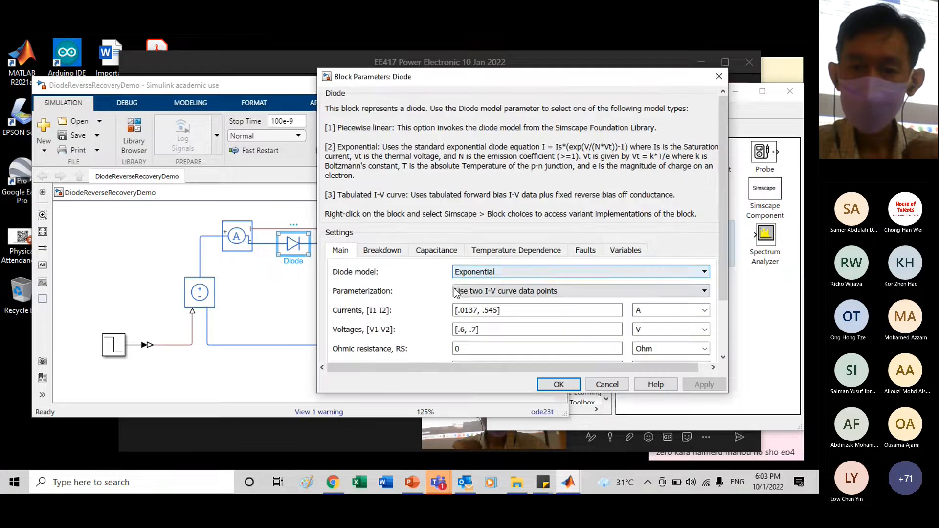
click(389, 255)
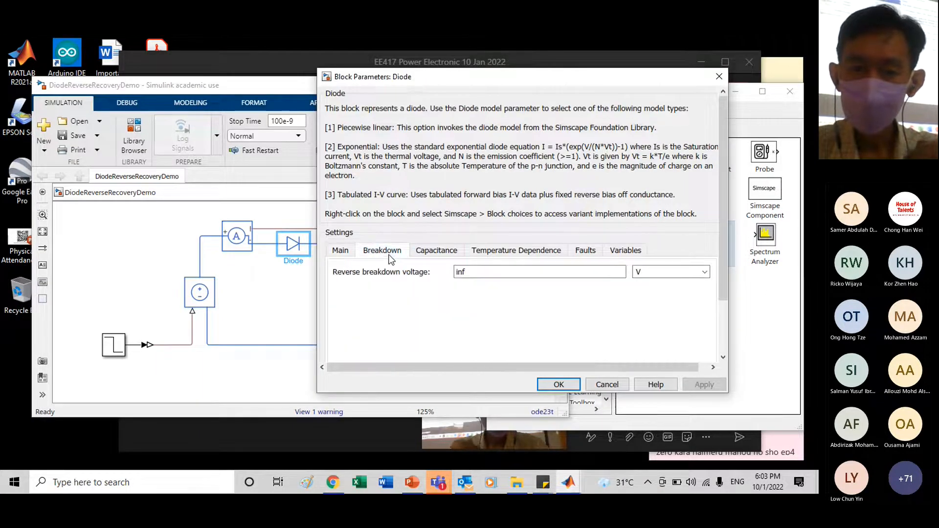
click(346, 256)
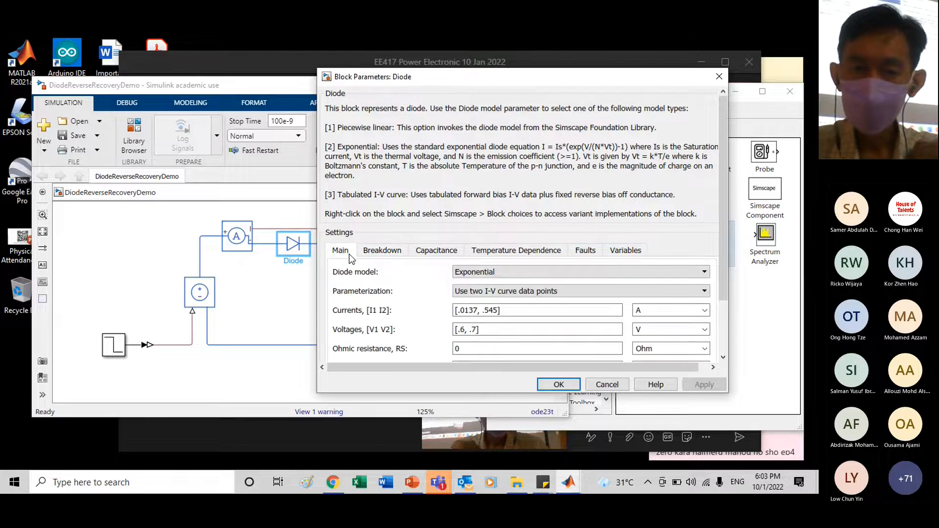
click(389, 253)
click(425, 251)
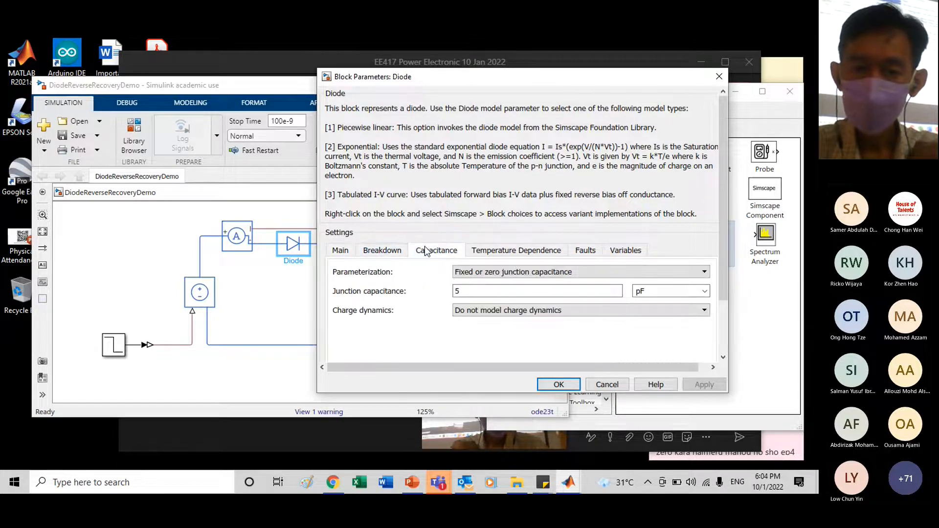
click(487, 252)
click(585, 255)
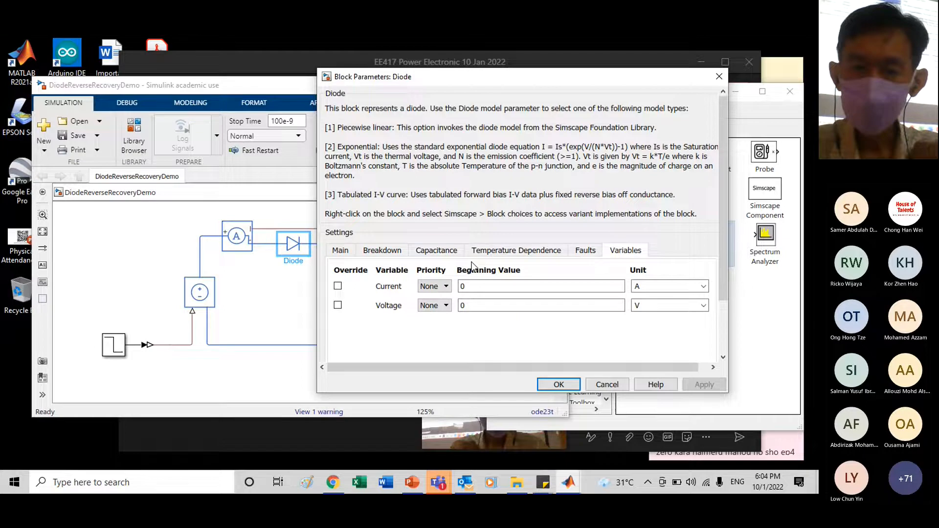
Examine the Diode's charge dynamics and junction capacitance parameterization options, and close its parameters without changes
click(451, 256)
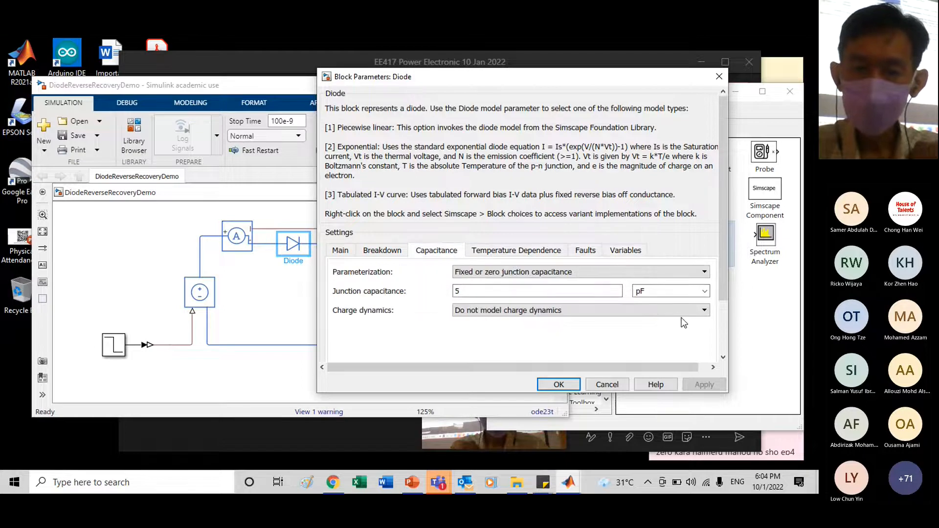
click(705, 311)
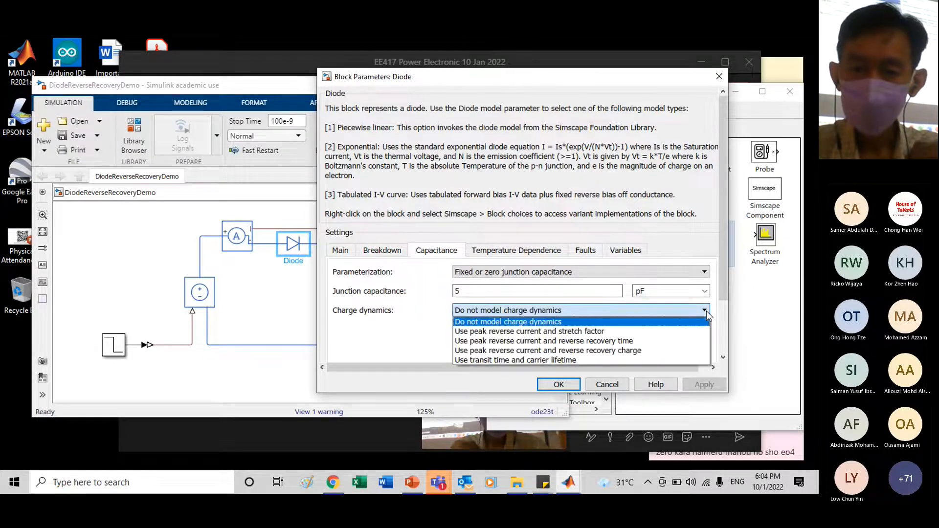
click(706, 312)
click(705, 273)
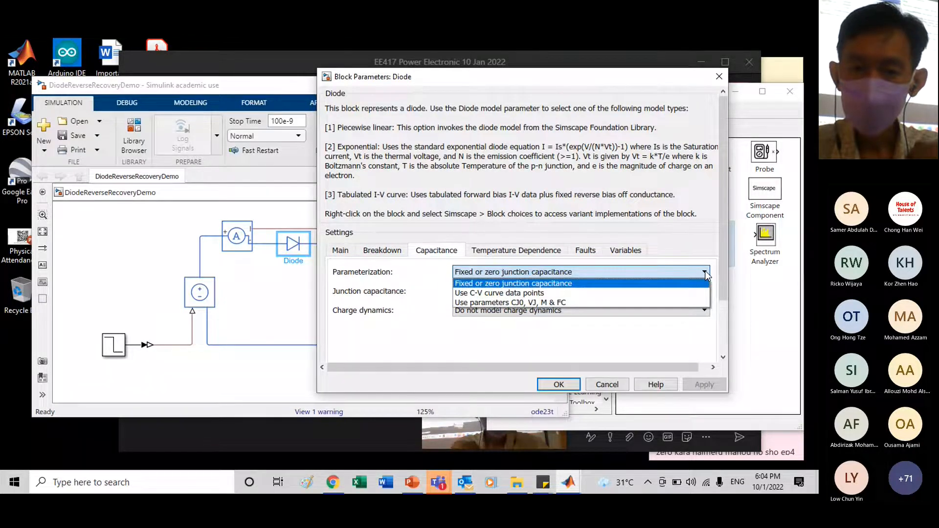
click(706, 274)
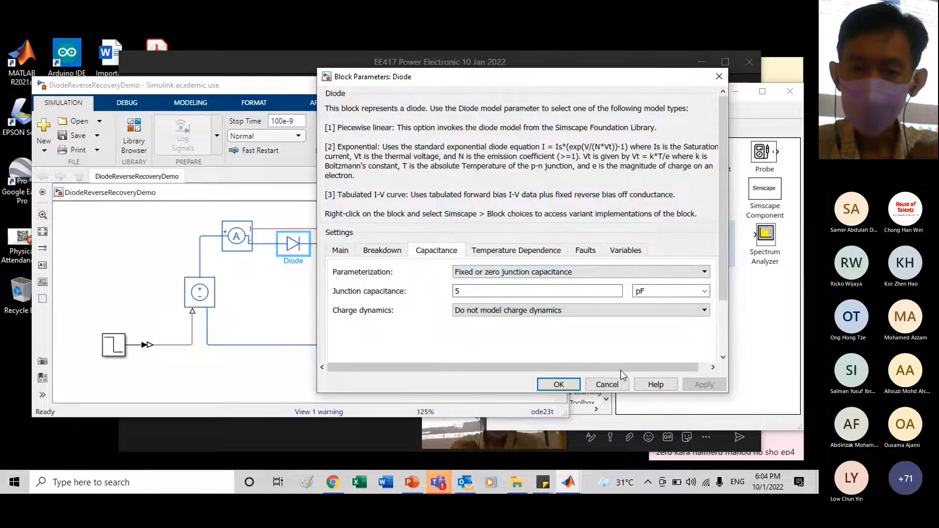
click(607, 385)
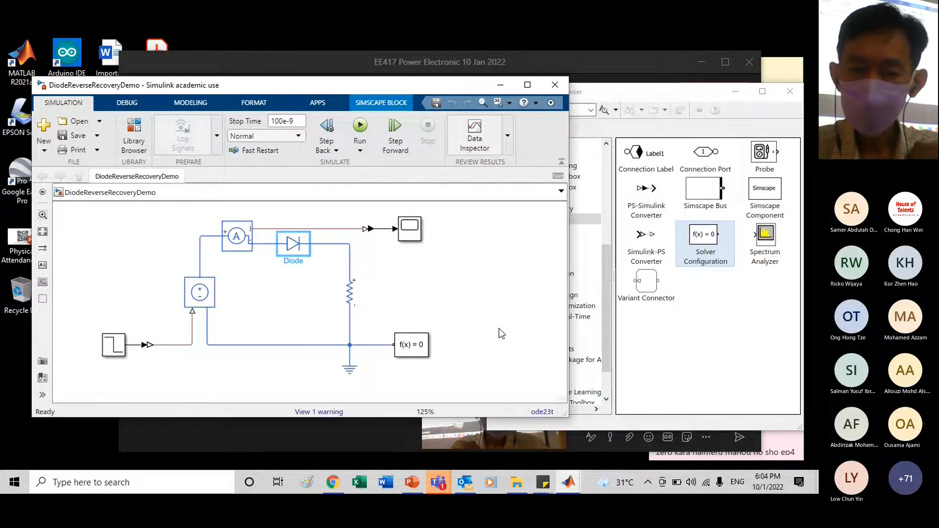
Switch to the PowerPoint lecture to view the Reverse Recovery Time Modeling and Modeling Fast Recovery Diode slides, and minimize it
click(413, 483)
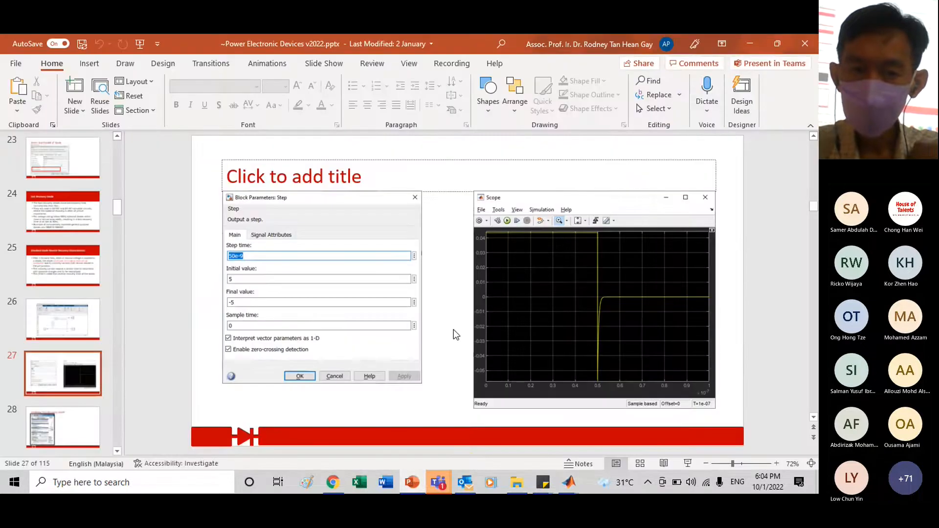
scroll(453, 330, down, 2)
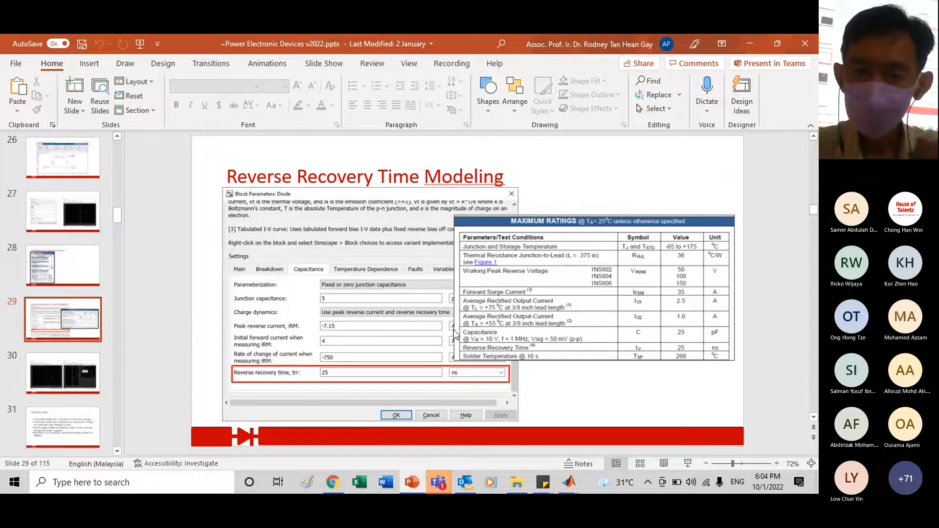
scroll(454, 329, up, 1)
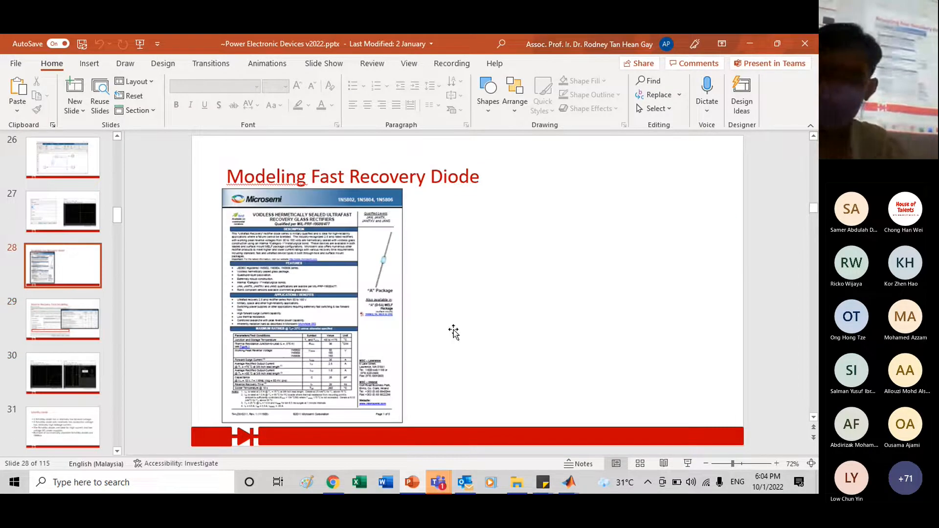
click(757, 40)
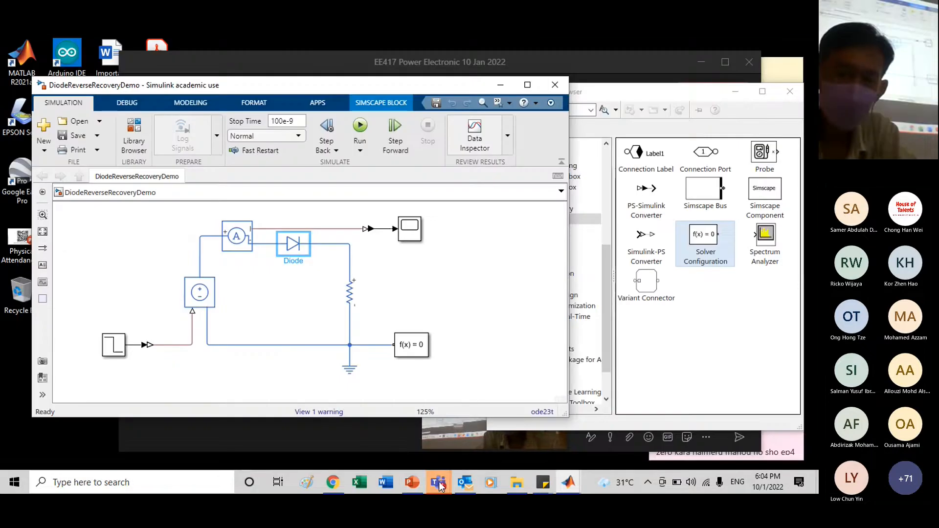
Switch to the Teams meeting window and look back through the students' Scope waveform screenshots in the chat
mouse_move(440, 486)
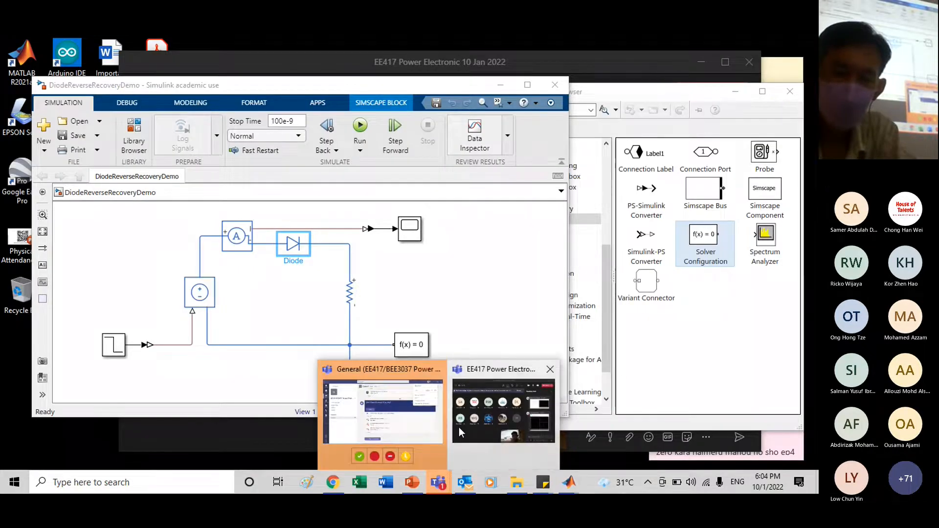
click(503, 441)
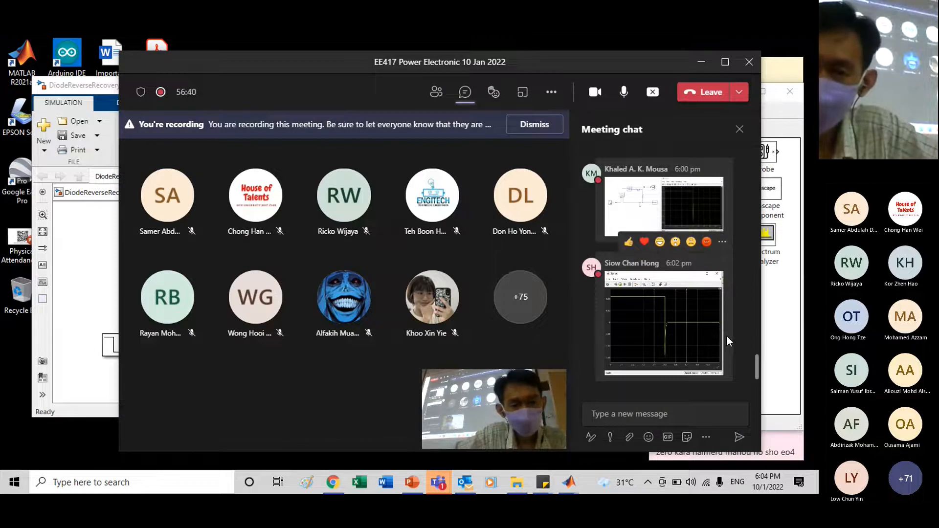
scroll(727, 336, up, 1)
scroll(732, 334, up, 1)
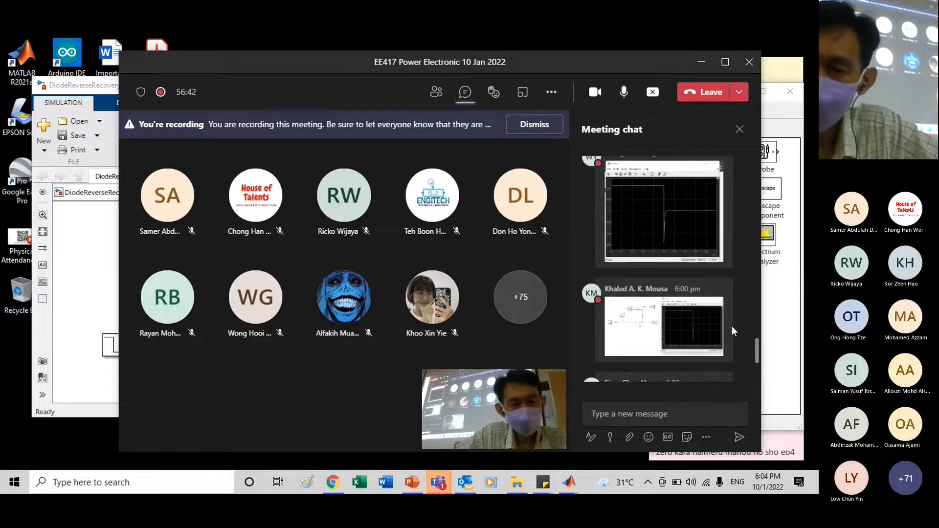
scroll(732, 328, up, 1)
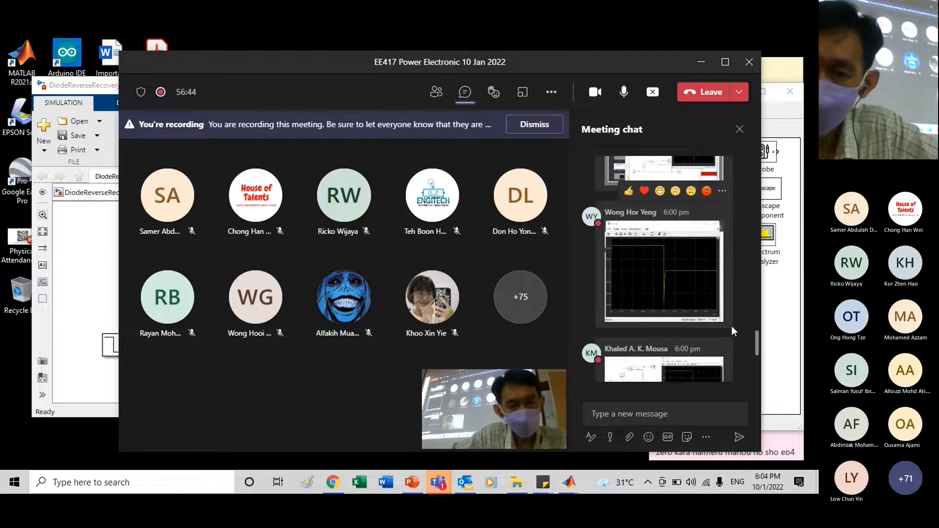
scroll(732, 331, up, 1)
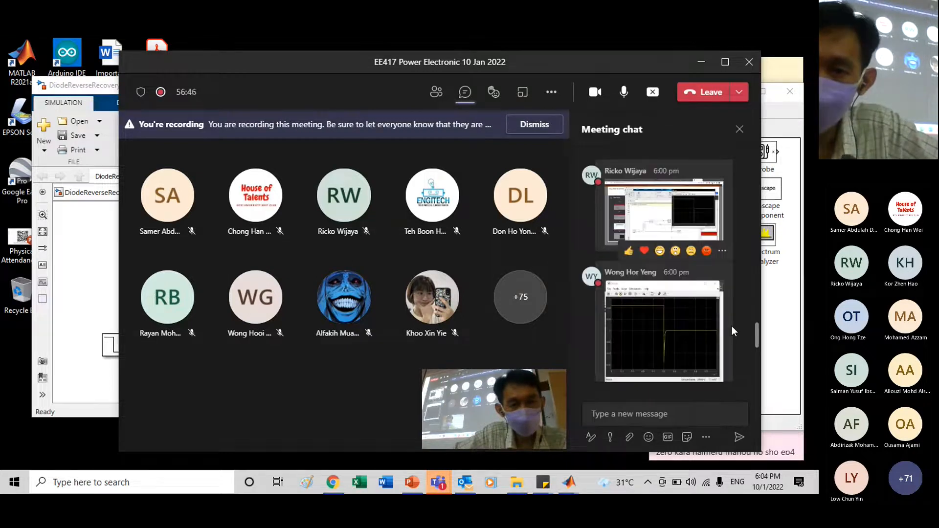
scroll(717, 325, up, 3)
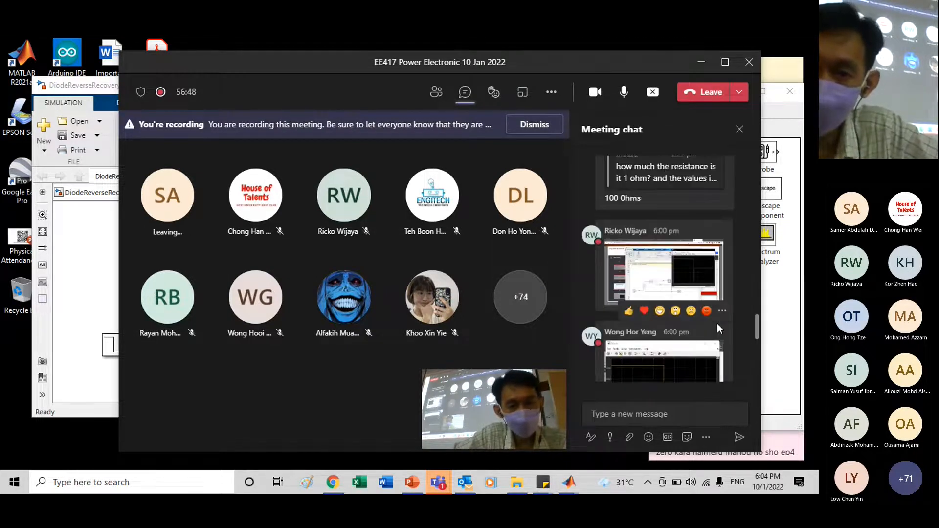
Look through the students' most recent Scope waveform screenshots in the meeting chat and minimize the meeting window
scroll(718, 323, down, 6)
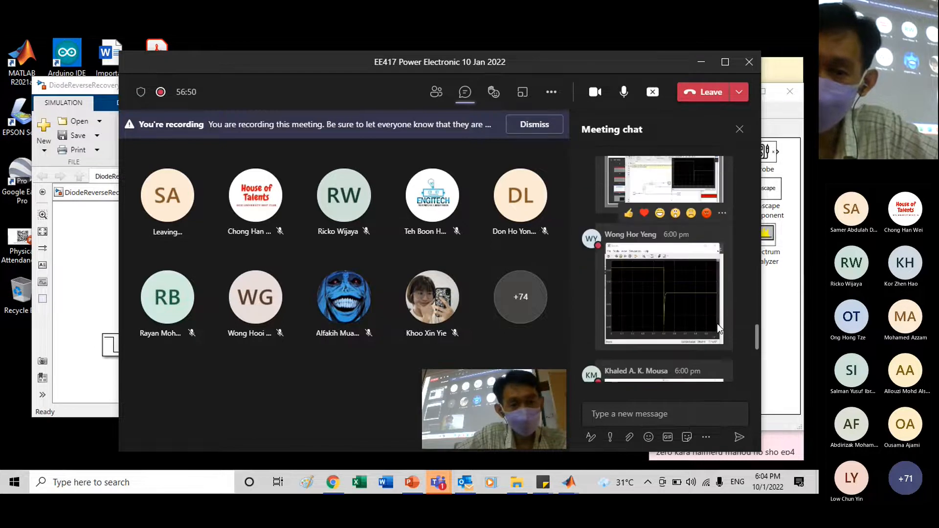
scroll(717, 324, down, 1)
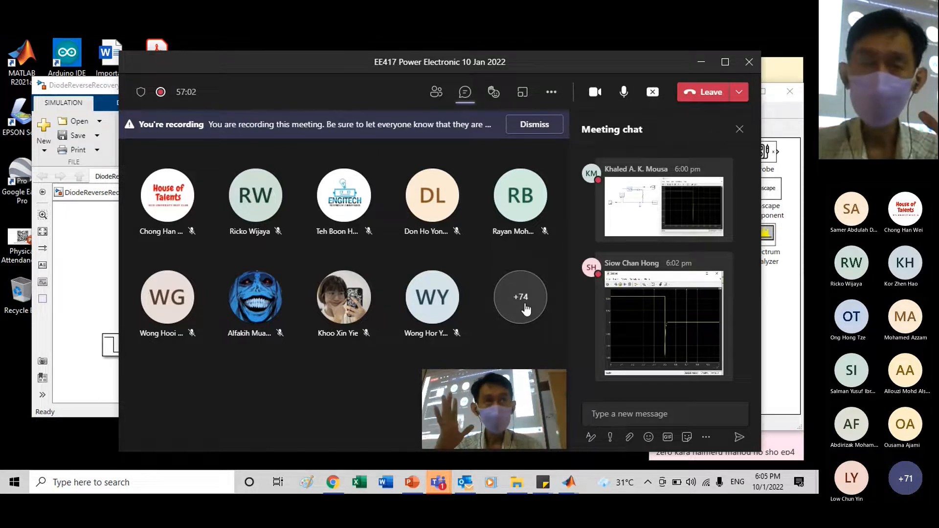
click(84, 264)
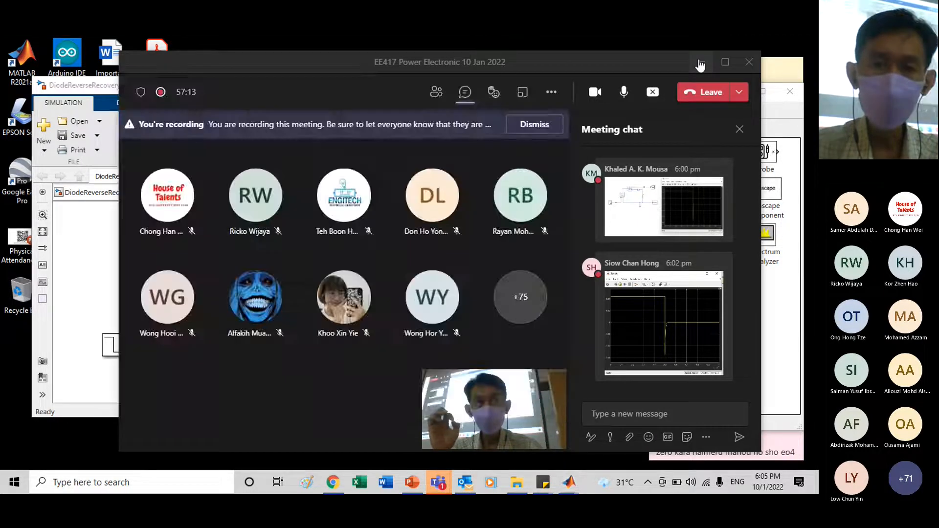
click(699, 63)
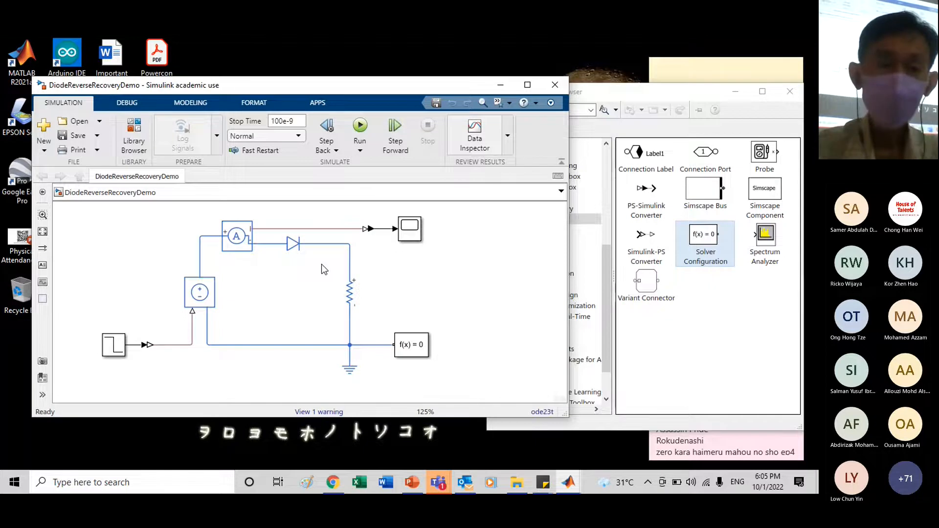
Move the Simulink model window slightly higher, and briefly view the Modeling Fast Recovery Diode slide in PowerPoint before minimizing it
drag(324, 89, 325, 69)
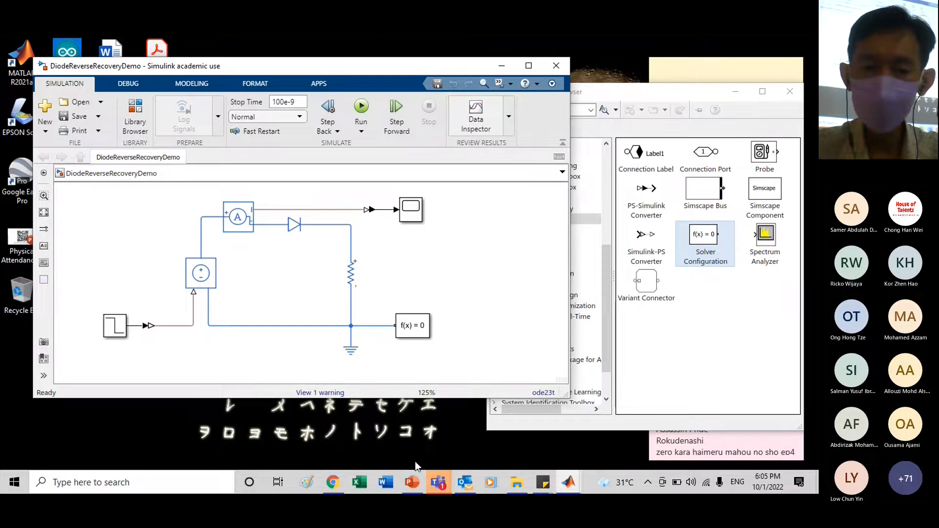
click(413, 483)
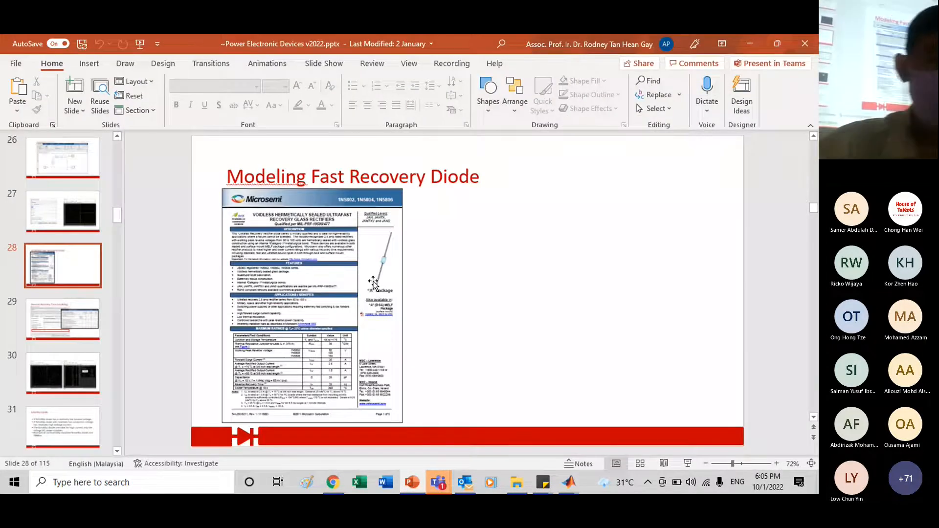
click(749, 46)
Open the Diode's block parameters over the Simulink model window and show its Capacitance settings
click(300, 227)
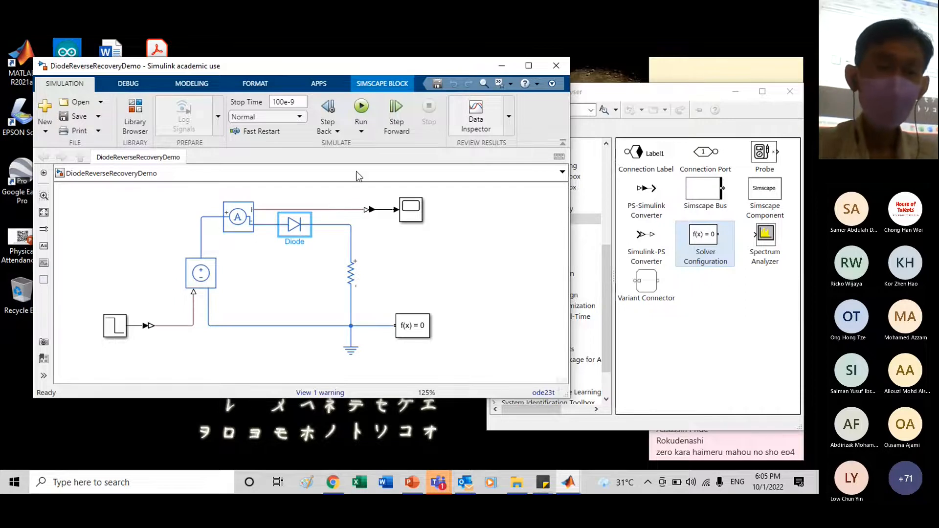
click(232, 278)
click(292, 225)
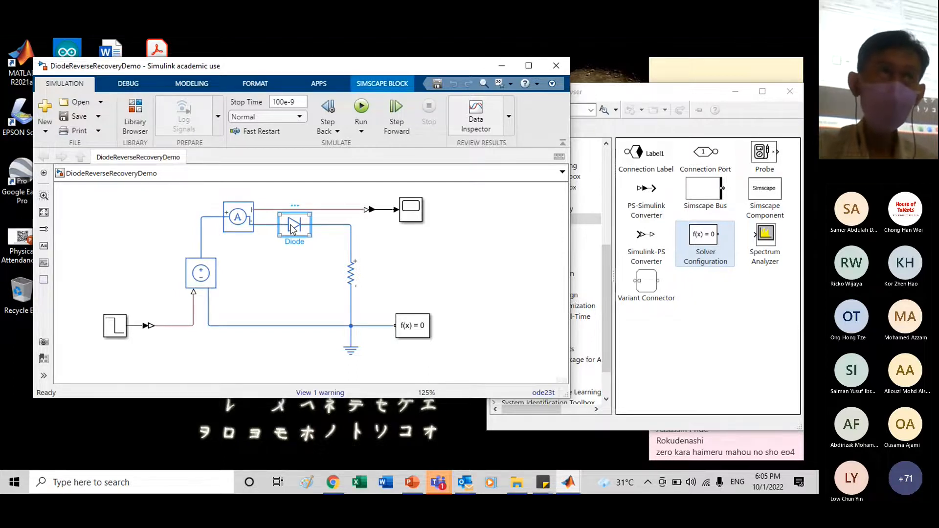
double_click(291, 226)
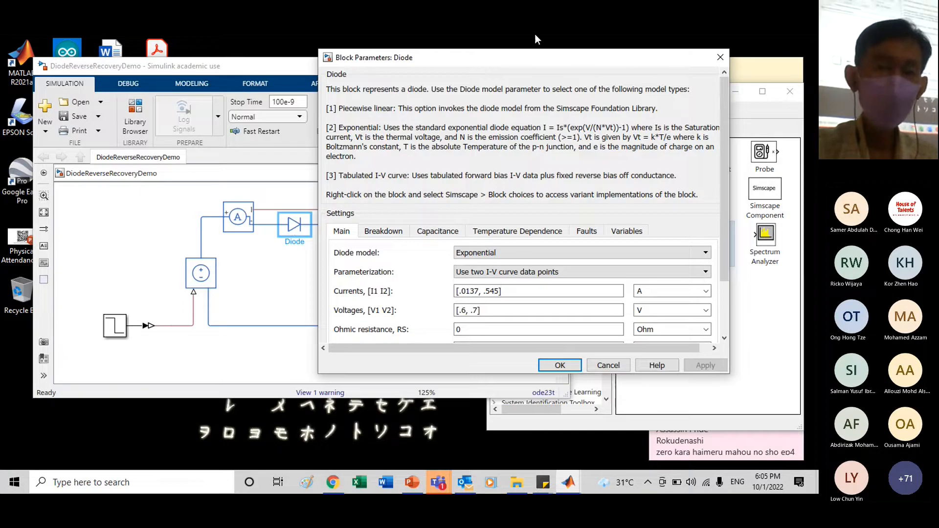
drag(540, 61, 284, 100)
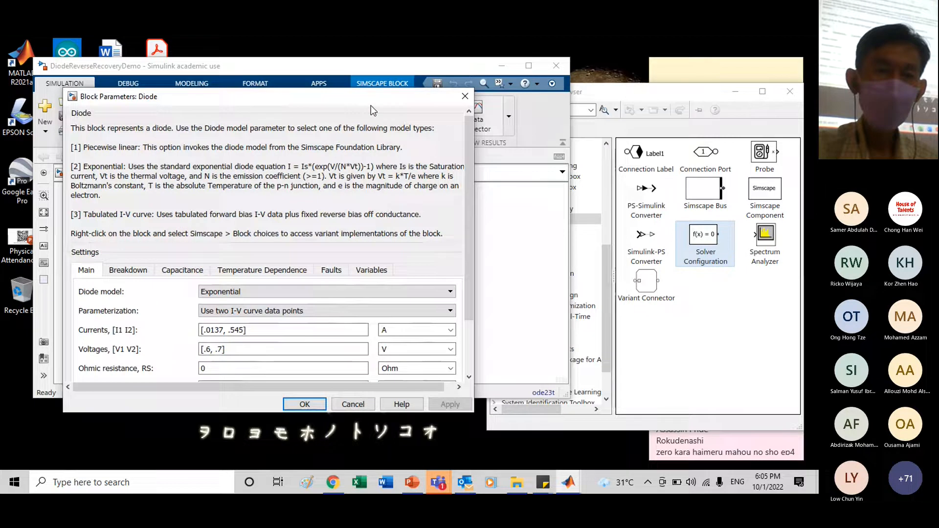
drag(371, 102, 361, 81)
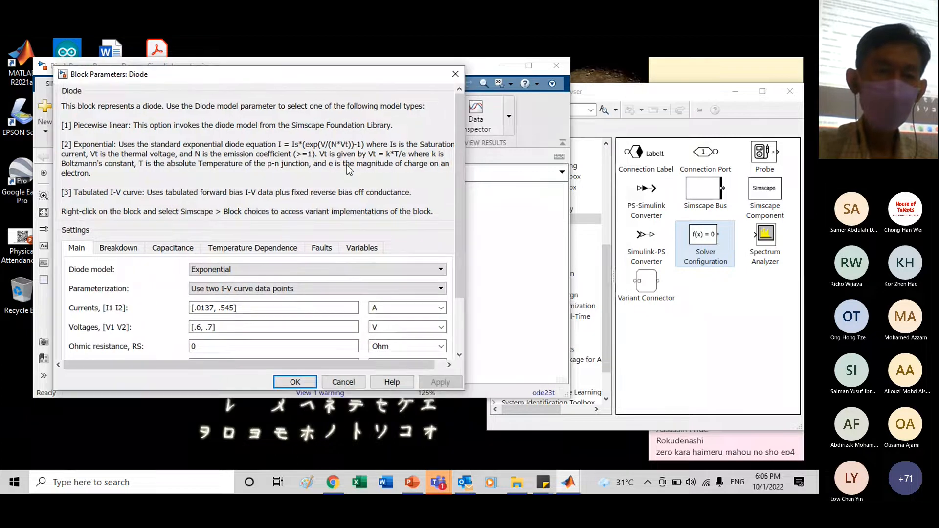
click(172, 251)
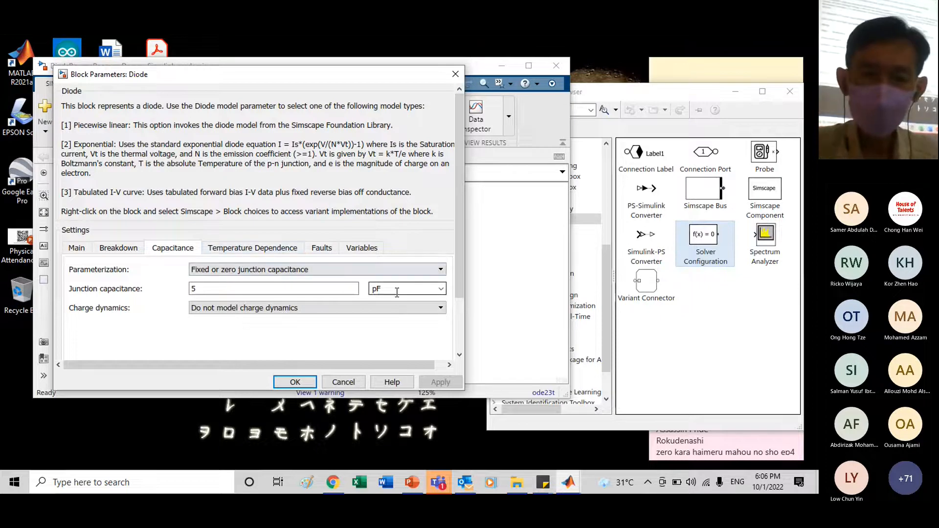
Examine the available junction capacitance parameterization and charge dynamics options, leaving both selections as they are
click(444, 270)
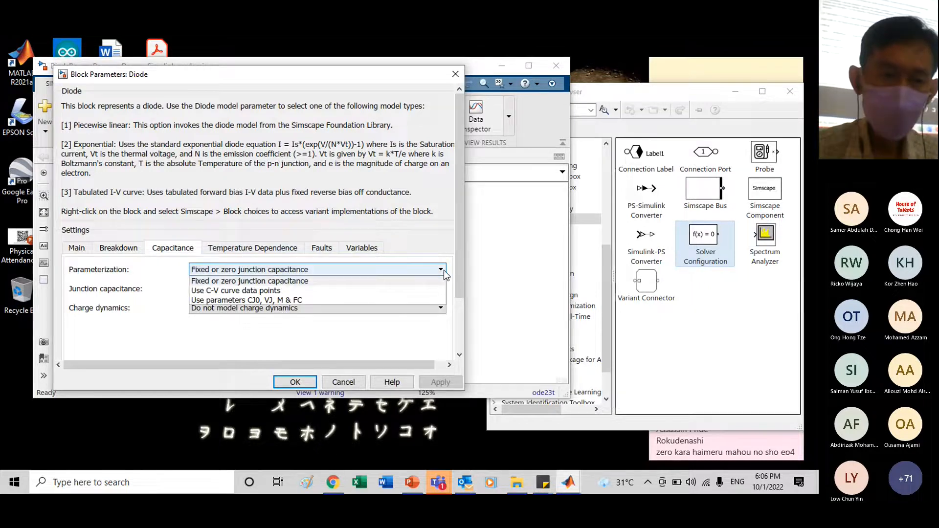
click(448, 251)
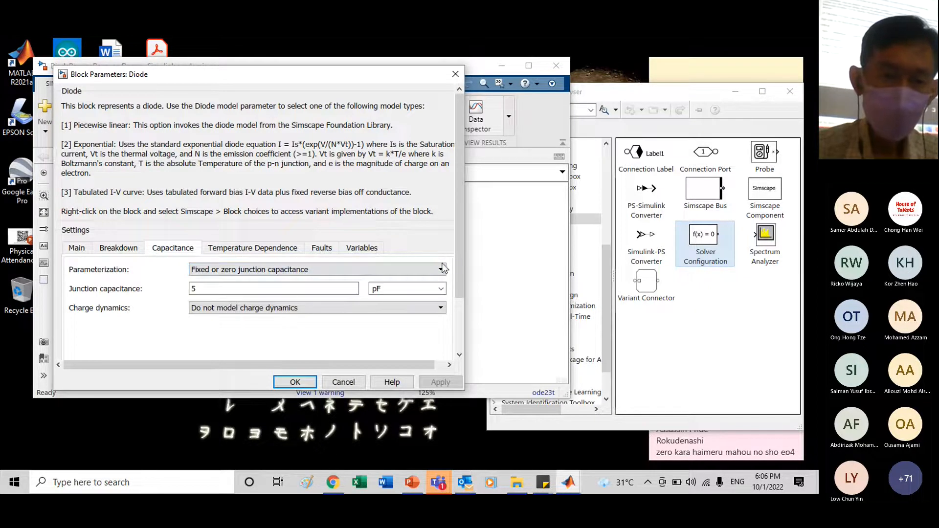
click(439, 271)
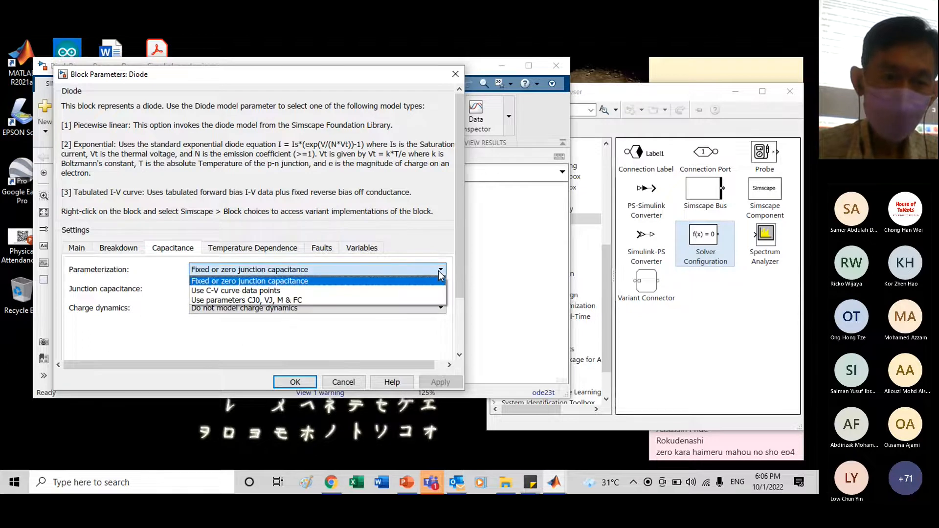
click(440, 272)
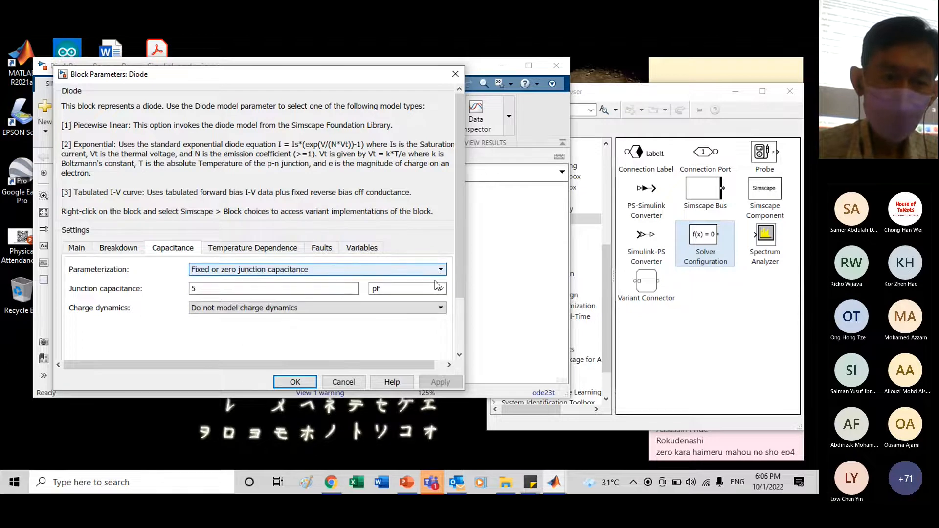
click(439, 309)
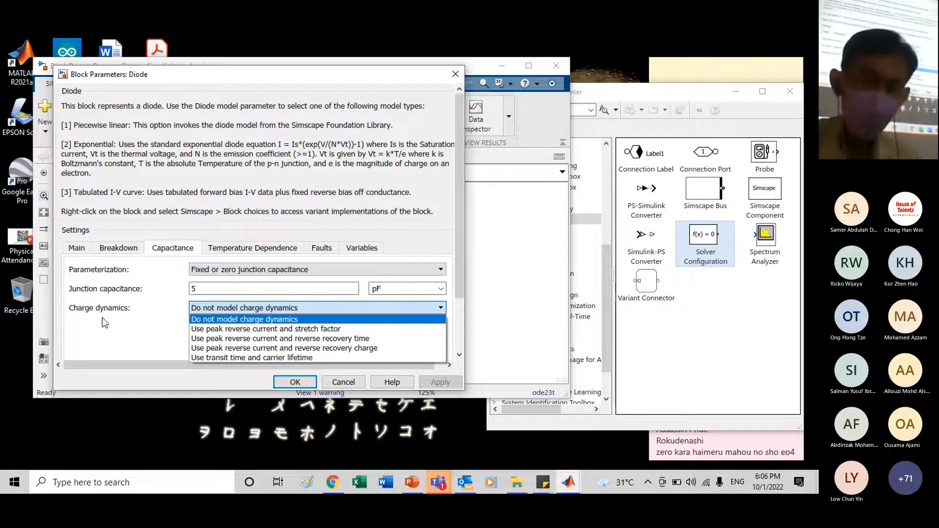
click(140, 331)
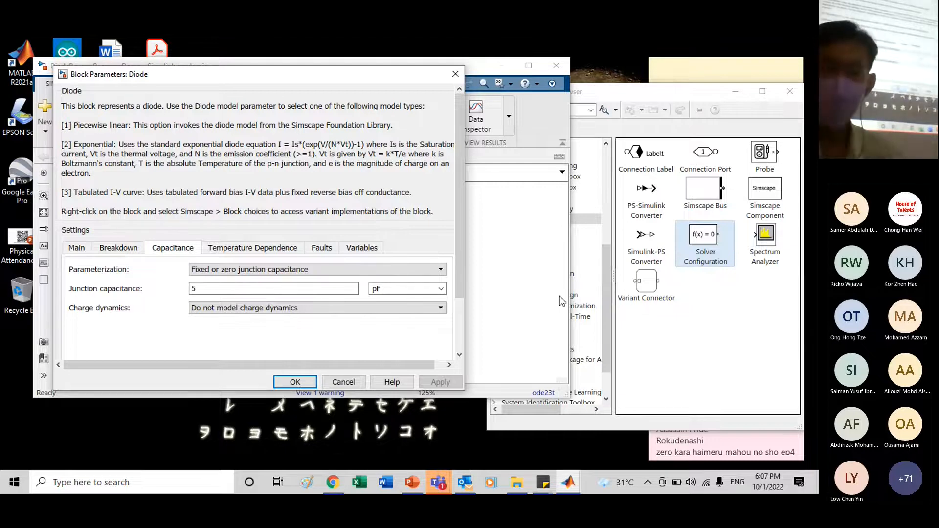
Set the Diode's charge dynamics to "Use peak reverse current and reverse recovery time" and show all its reverse recovery parameters
click(415, 312)
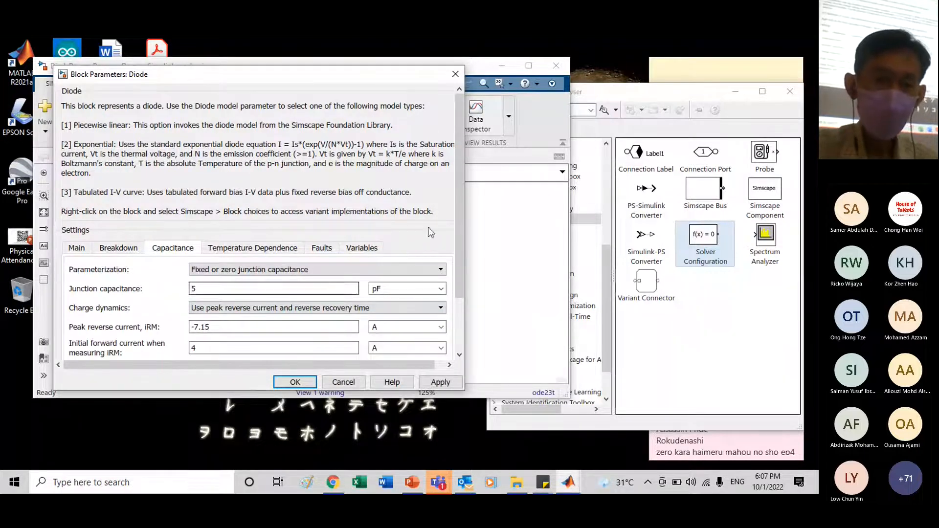
scroll(458, 189, down, 1)
drag(459, 189, 459, 240)
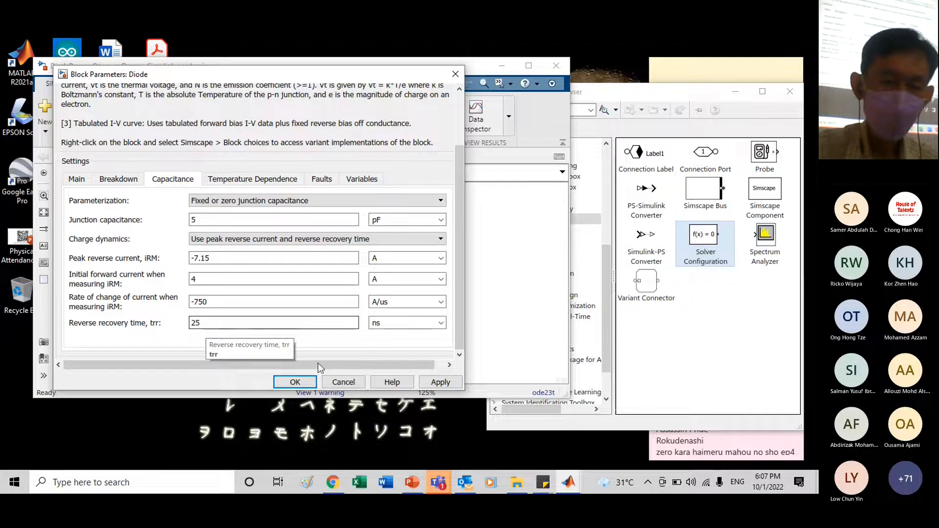
Switch to PowerPoint to check the fast recovery diode datasheet and Reverse Recovery Time Modeling slides, and minimize it
click(413, 483)
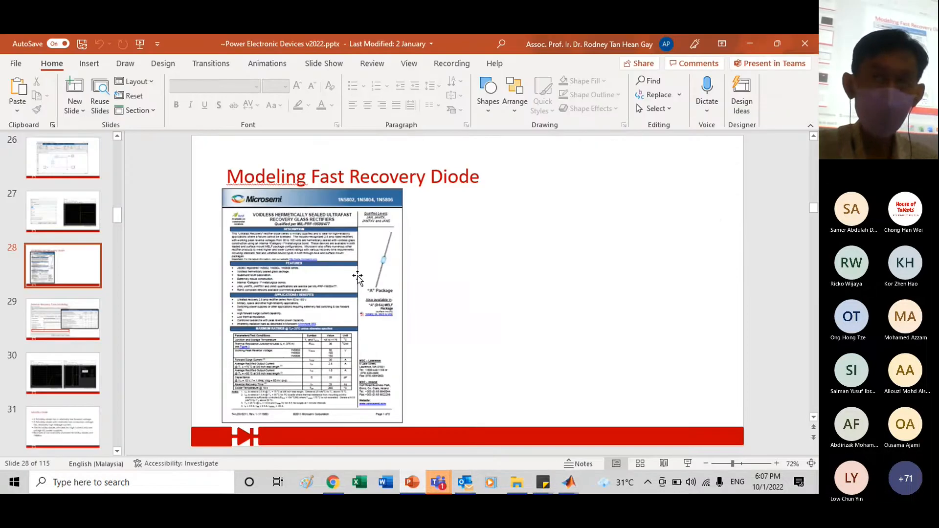
scroll(358, 276, down, 1)
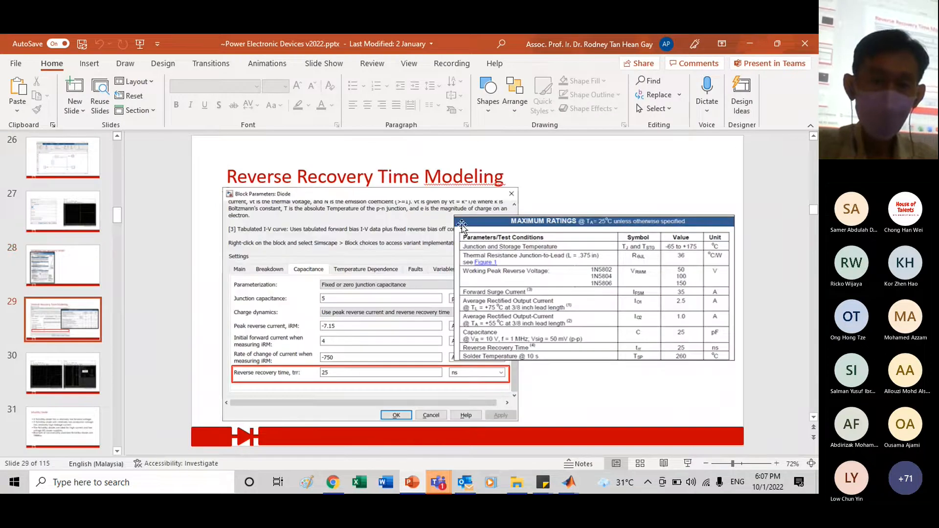
scroll(294, 227, up, 1)
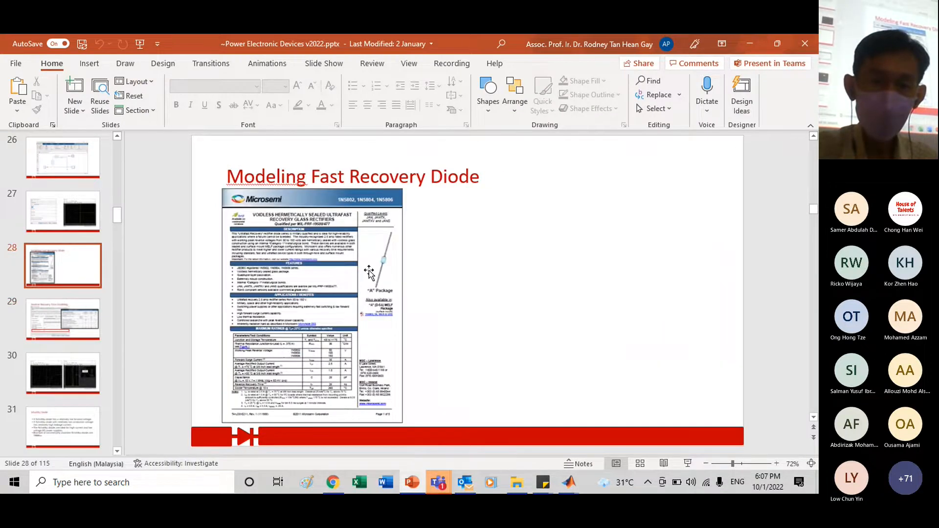
scroll(369, 271, down, 1)
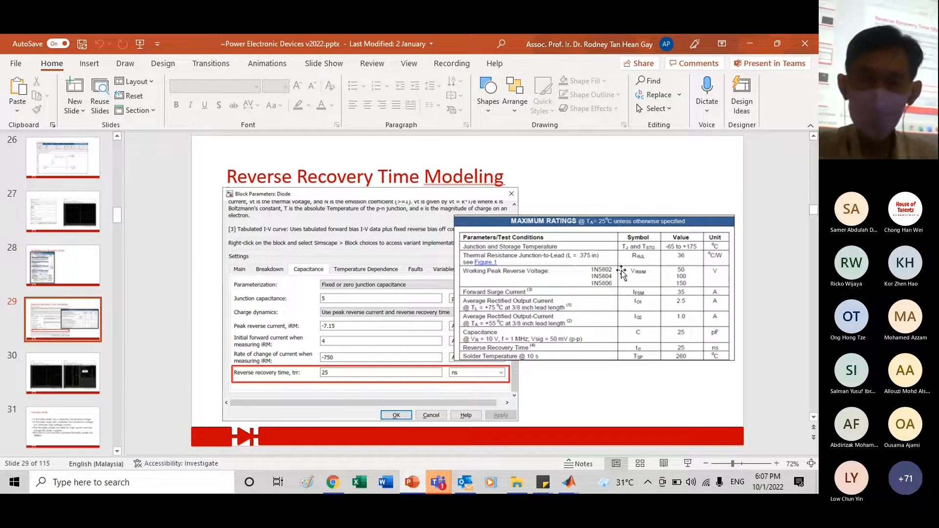
click(754, 45)
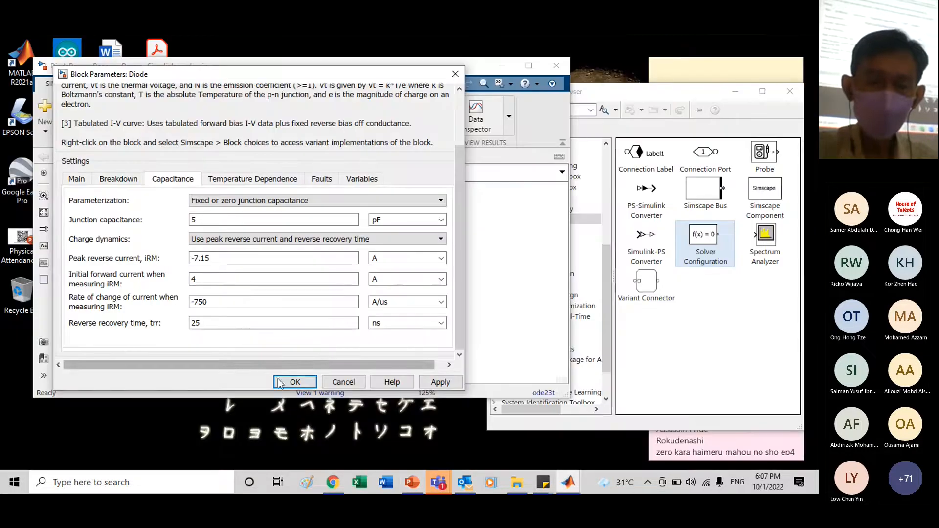
Apply the Diode's charge dynamics settings, close its block parameters and clear the block selection
click(440, 383)
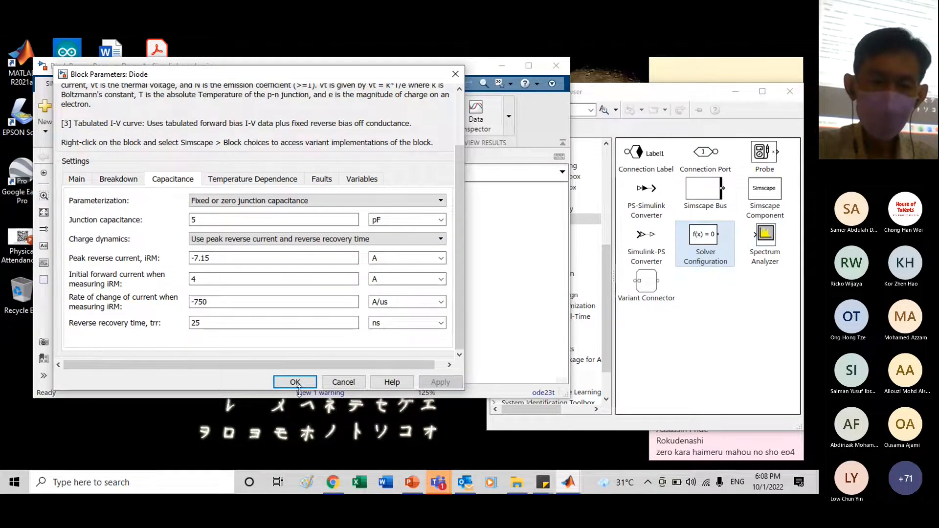
click(296, 382)
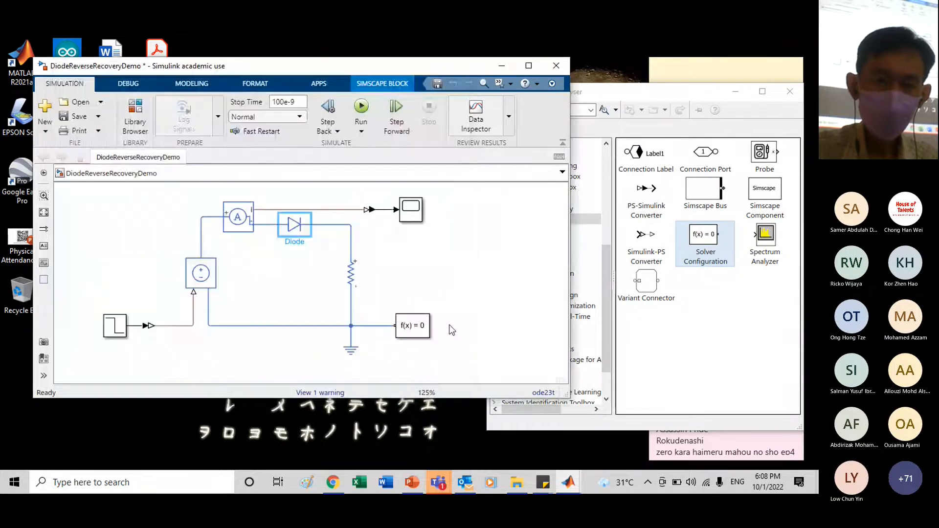
click(483, 281)
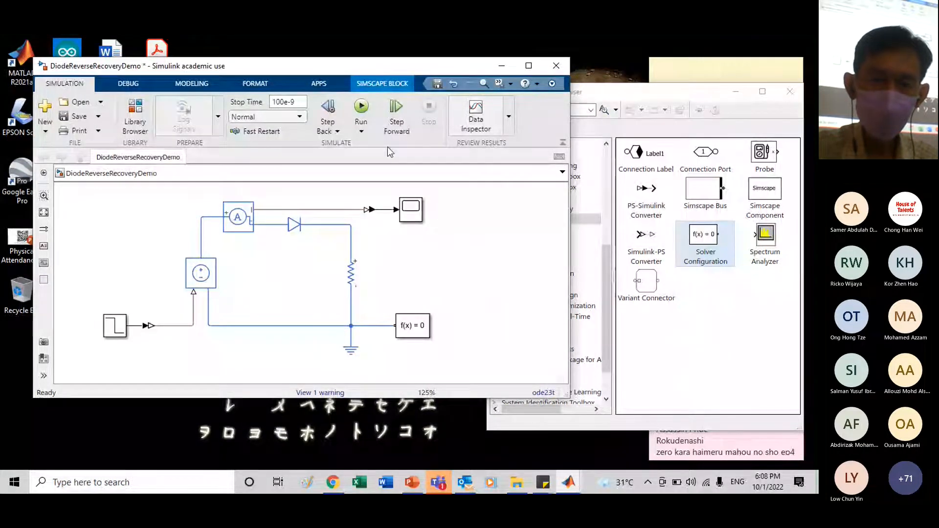
Run the DiodeReverseRecoveryDemo simulation and open the Scope's current waveform in a maximized window
click(362, 109)
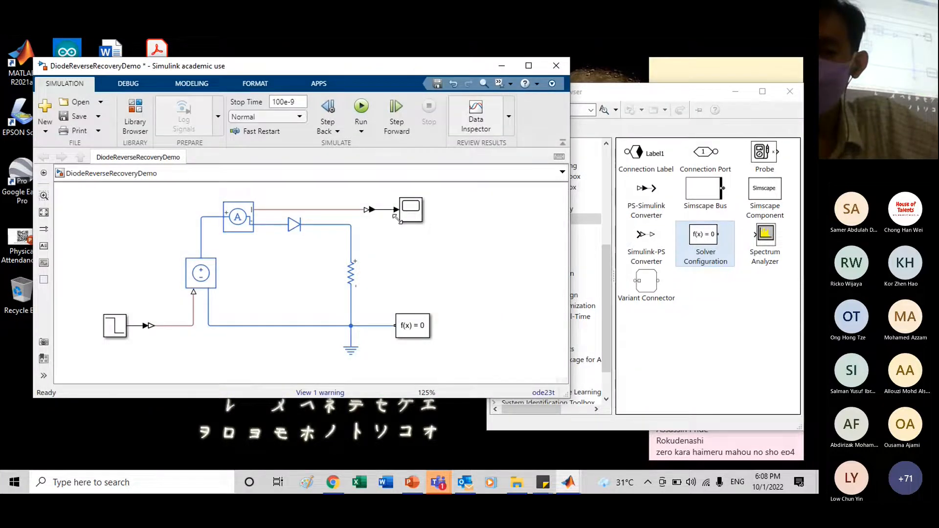
double_click(411, 209)
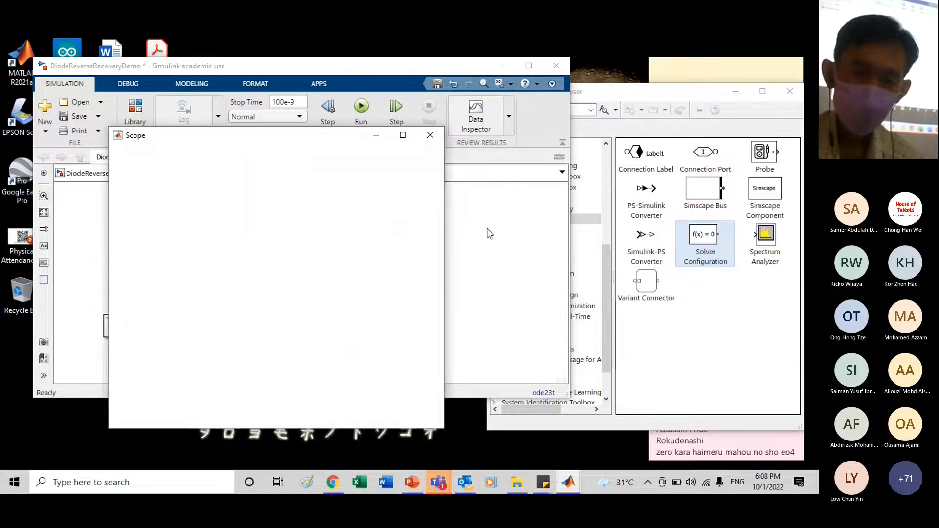
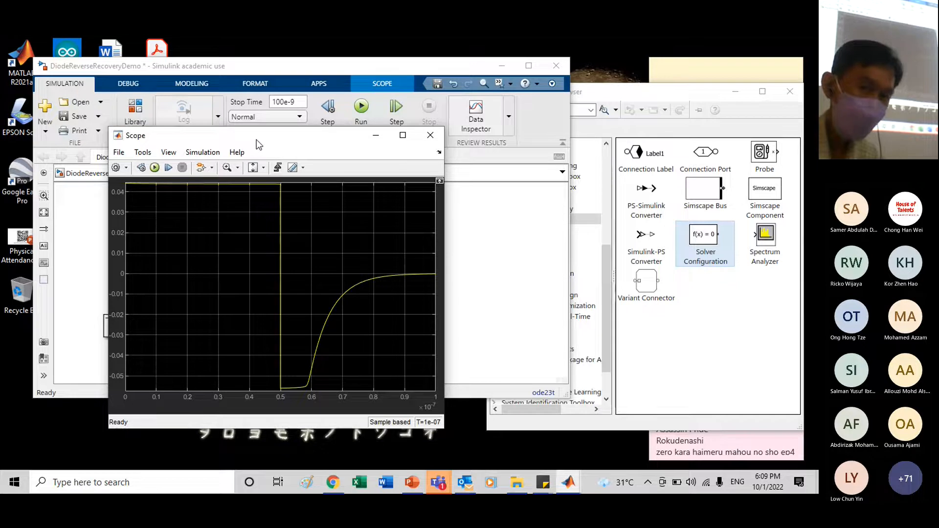
drag(256, 140, 234, 122)
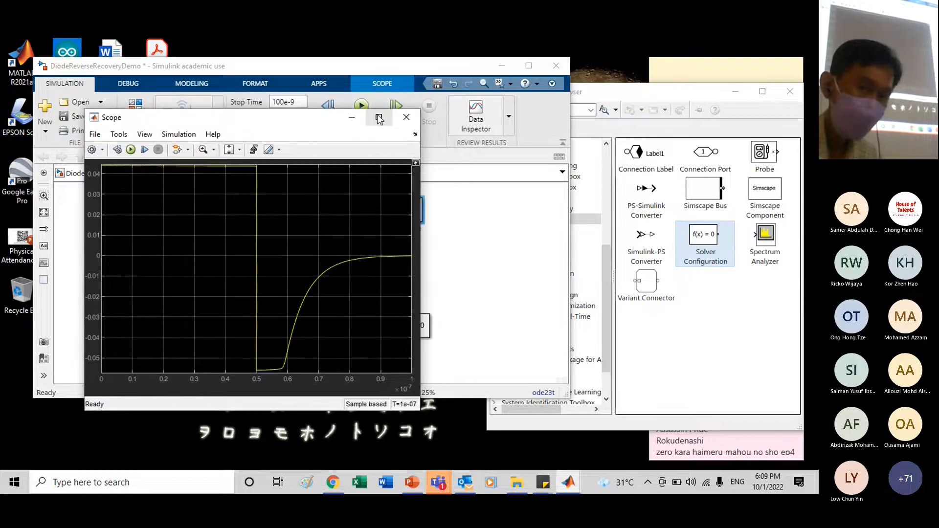
click(379, 119)
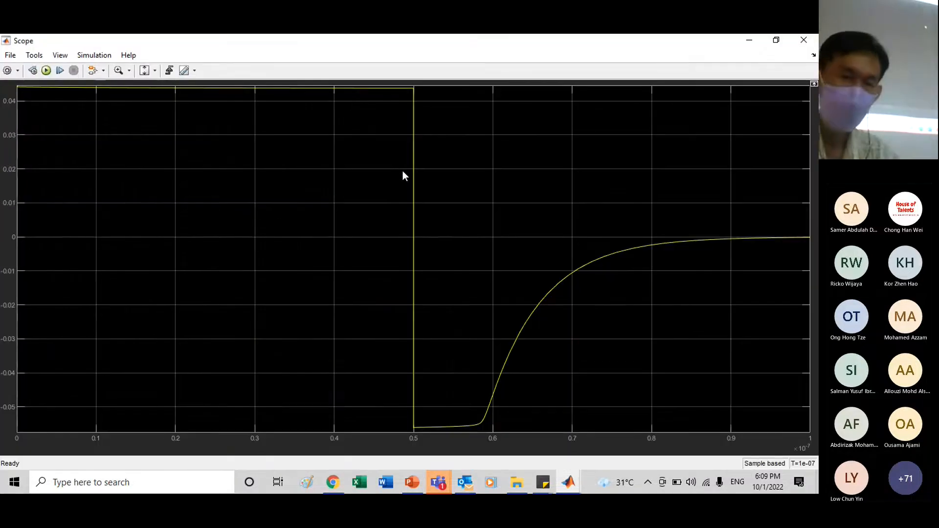
Measure the diode's reverse recovery interval on the Scope, placing cursor 1 at about 5.88e-08 s and cursor 2 at about 8.44e-08 s
click(183, 71)
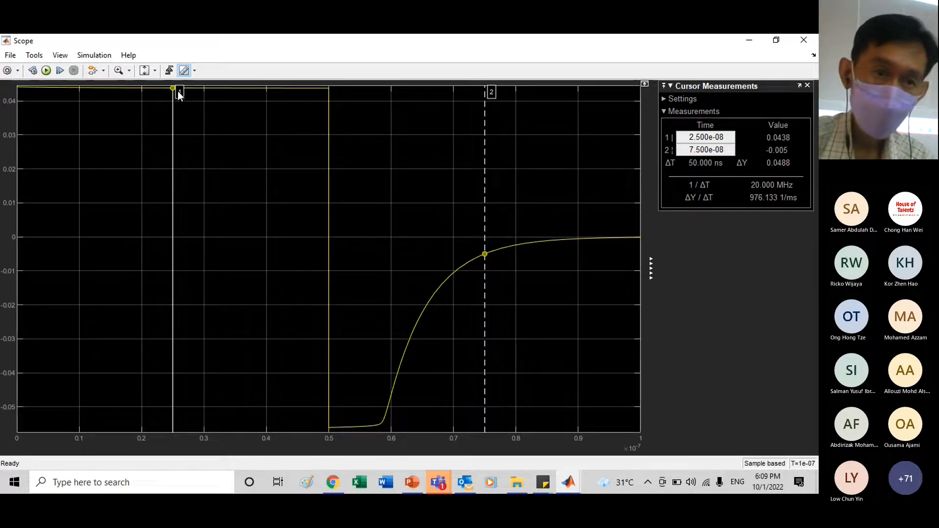
drag(178, 91, 379, 128)
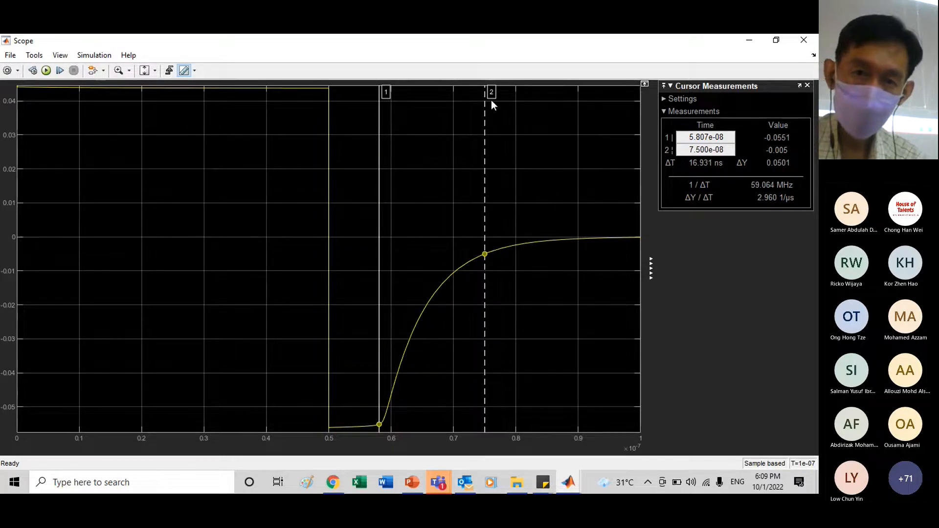
drag(495, 94, 567, 95)
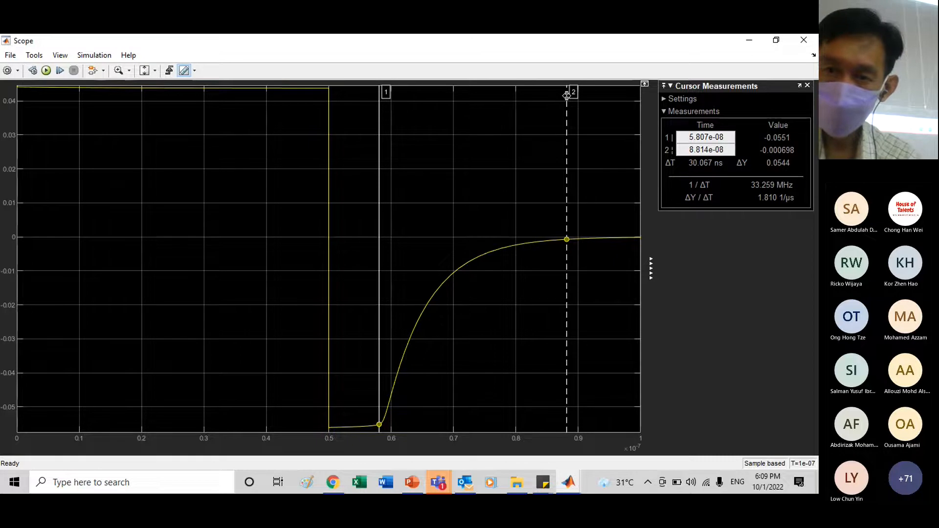
mouse_move(567, 95)
mouse_down()
mouse_move(555, 94)
mouse_move(574, 93)
mouse_up()
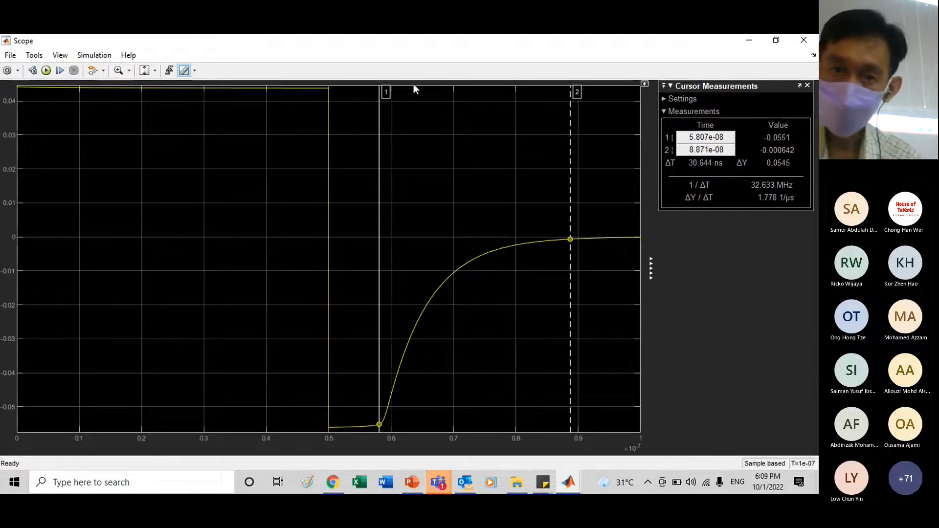
drag(381, 92, 386, 92)
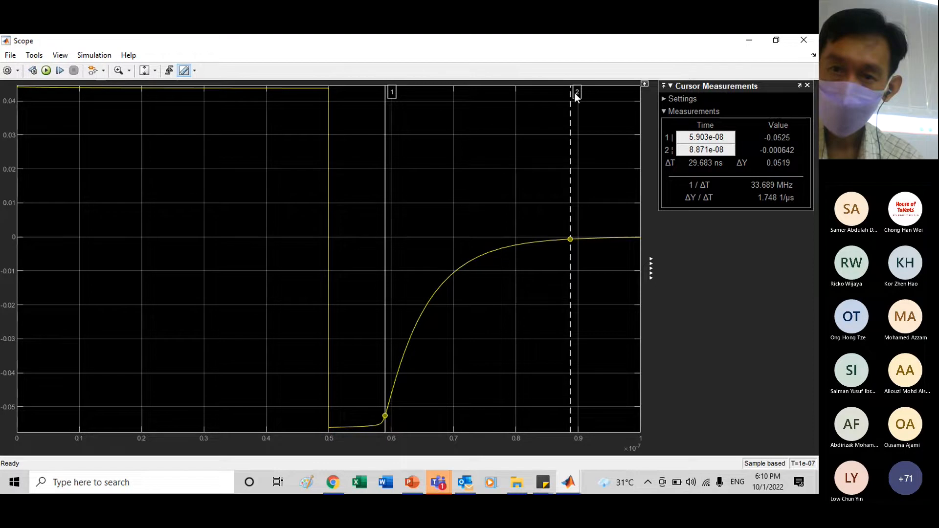
drag(577, 92, 546, 86)
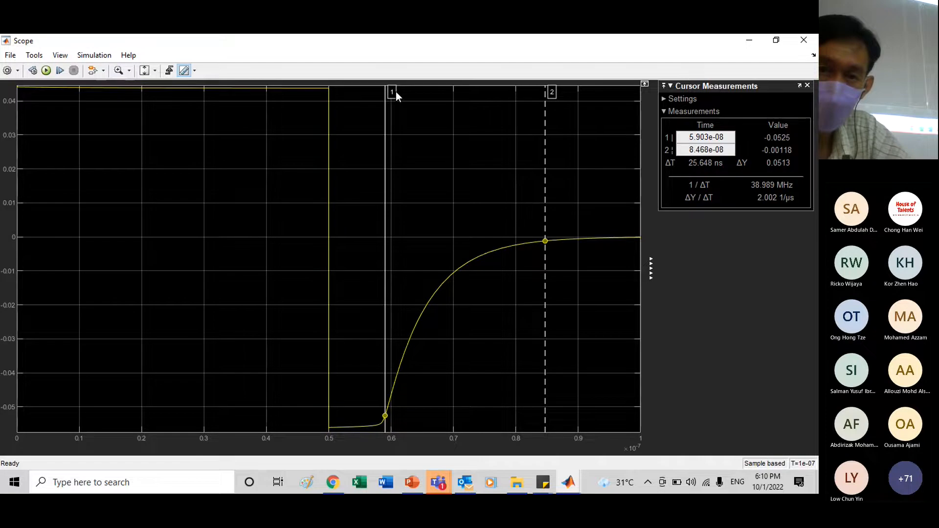
drag(392, 92, 384, 93)
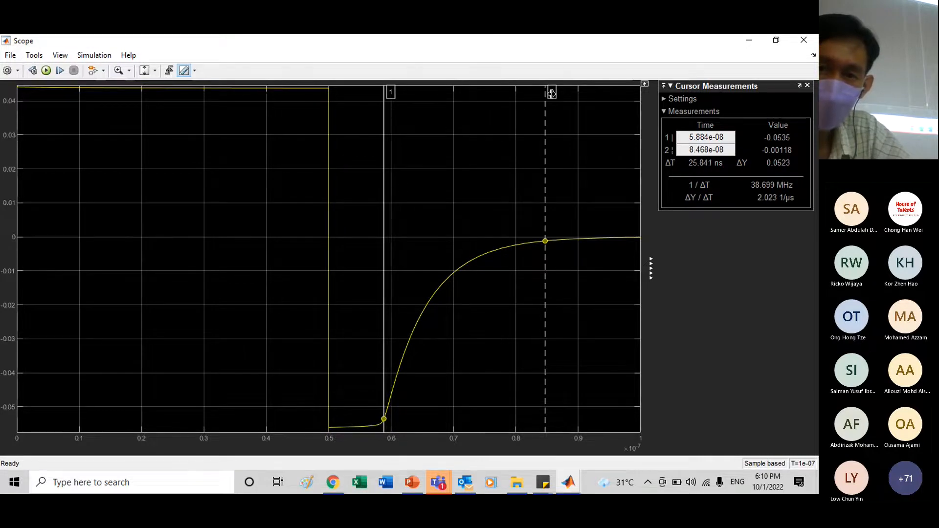
drag(550, 93, 545, 93)
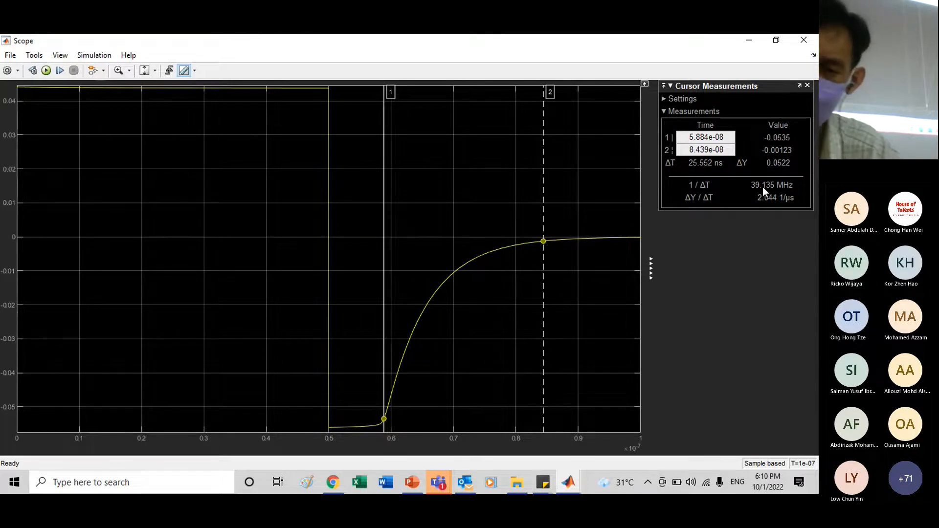
mouse_move(759, 192)
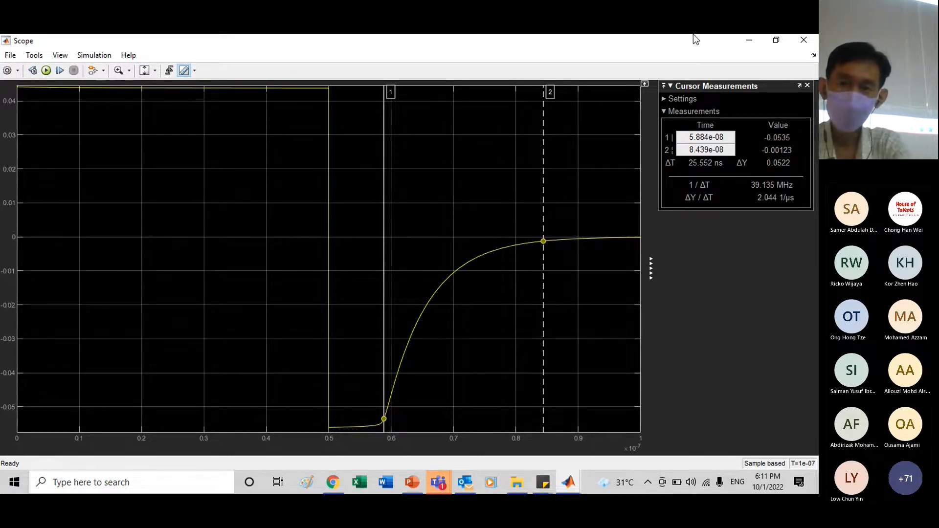
Restore the Scope to a smaller window, move it over the Simulink model and turn off its cursor measurements
click(776, 40)
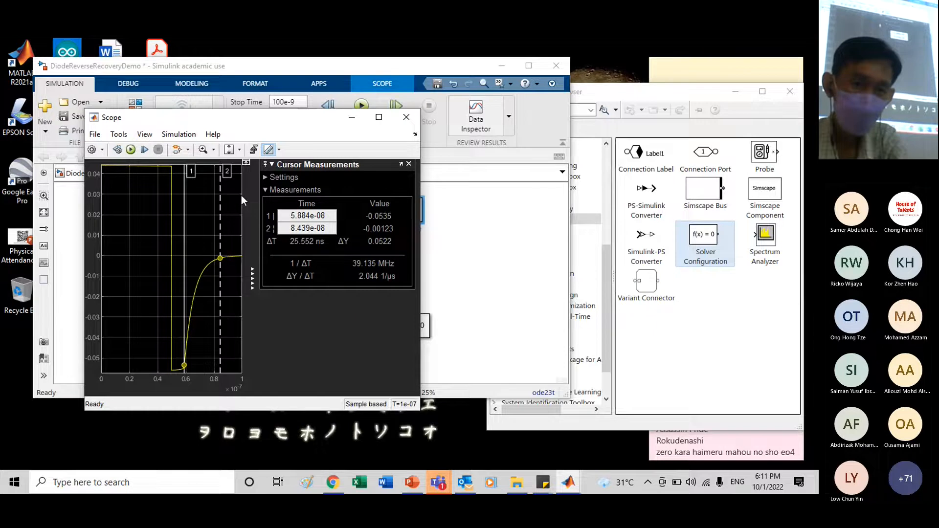
drag(246, 121, 356, 107)
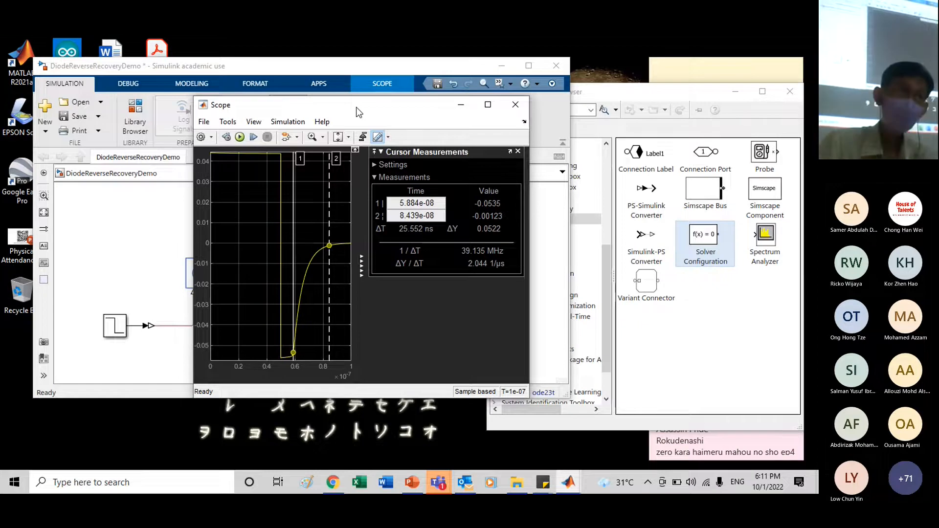
drag(356, 107, 362, 105)
click(385, 137)
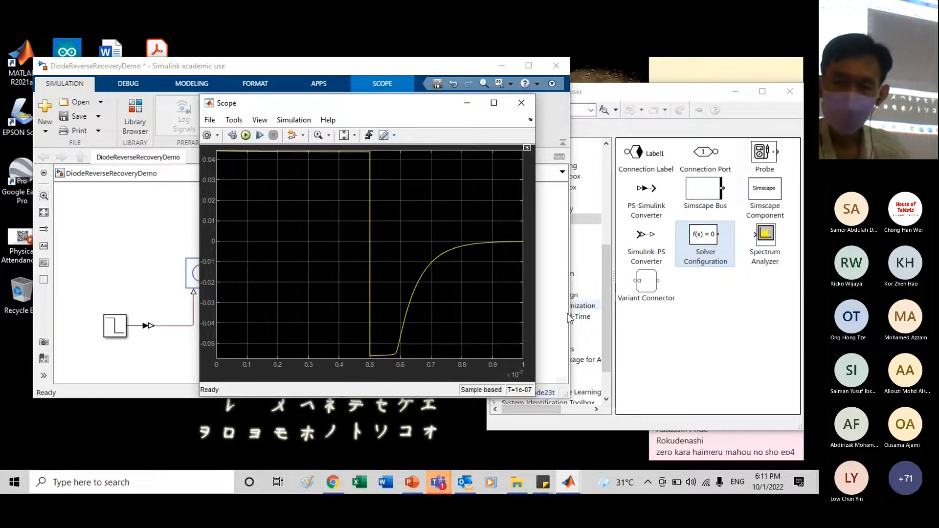
Switch to the Microsoft Teams meeting and look through the circuit and Scope screenshots posted in the meeting chat
click(705, 371)
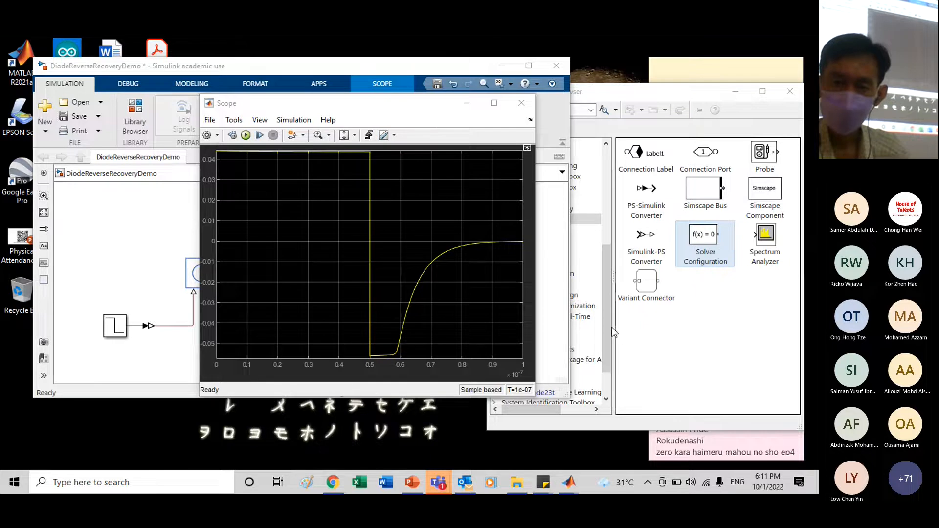
click(629, 357)
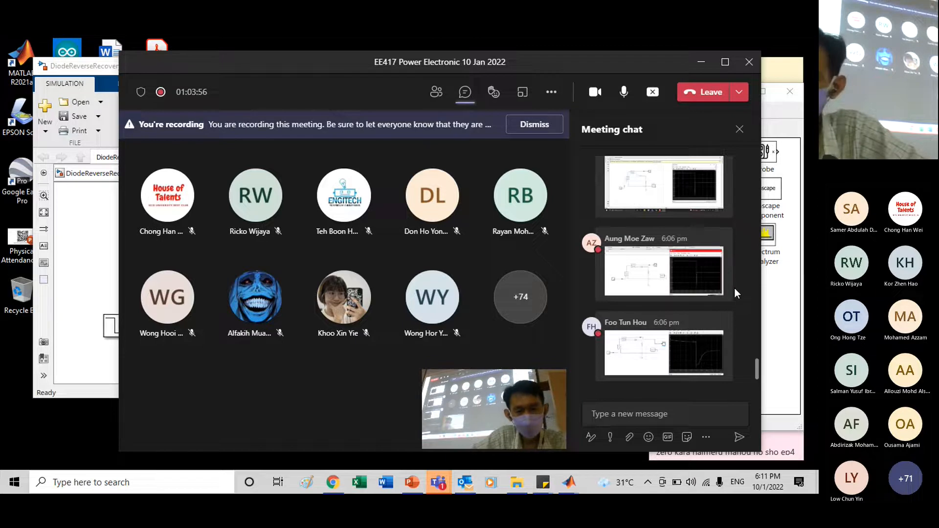
scroll(720, 319, up, 1)
scroll(720, 313, up, 2)
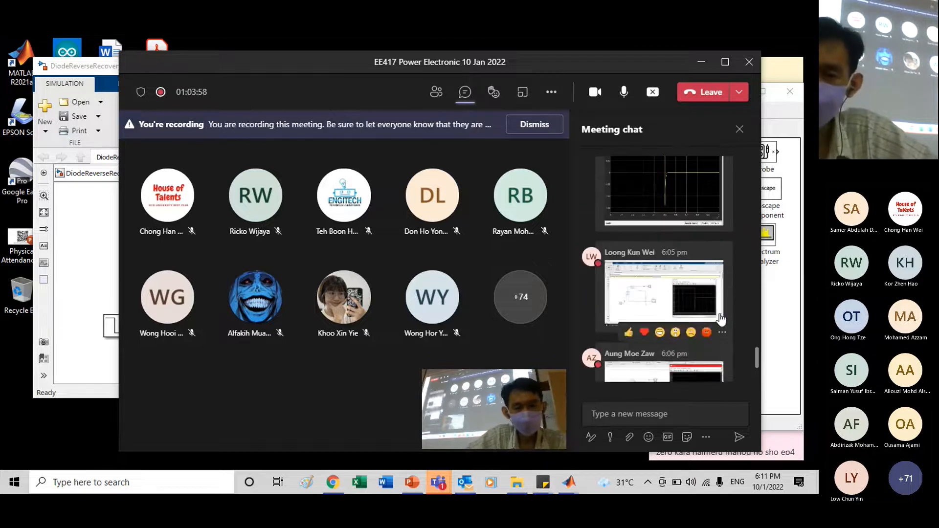
scroll(720, 313, down, 4)
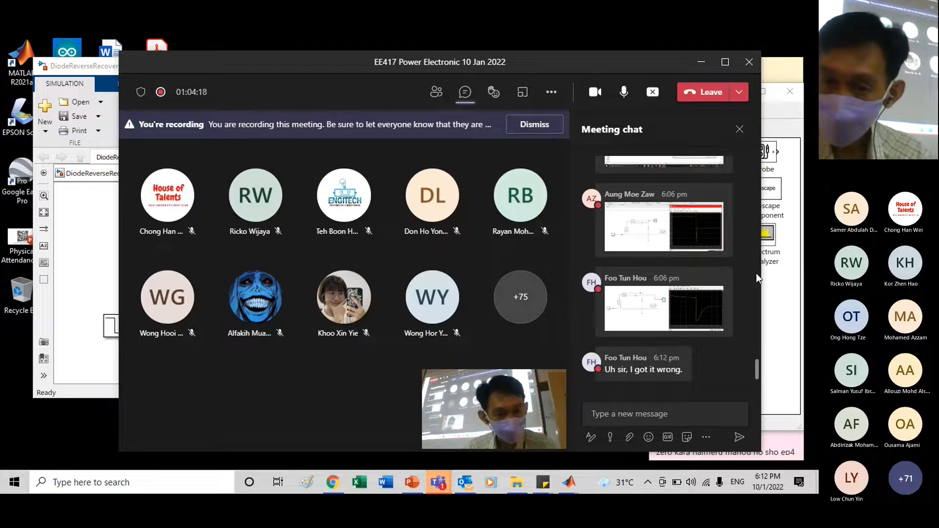
mouse_move(716, 303)
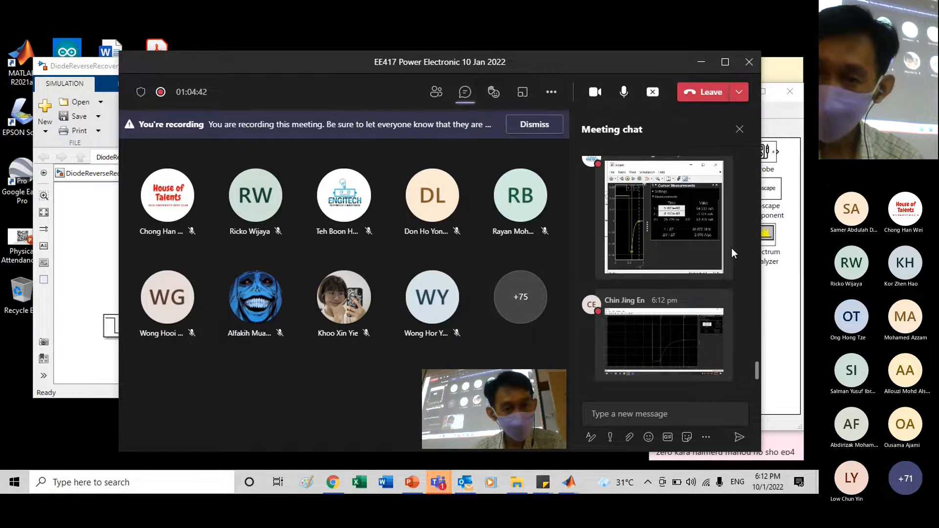
scroll(732, 248, up, 2)
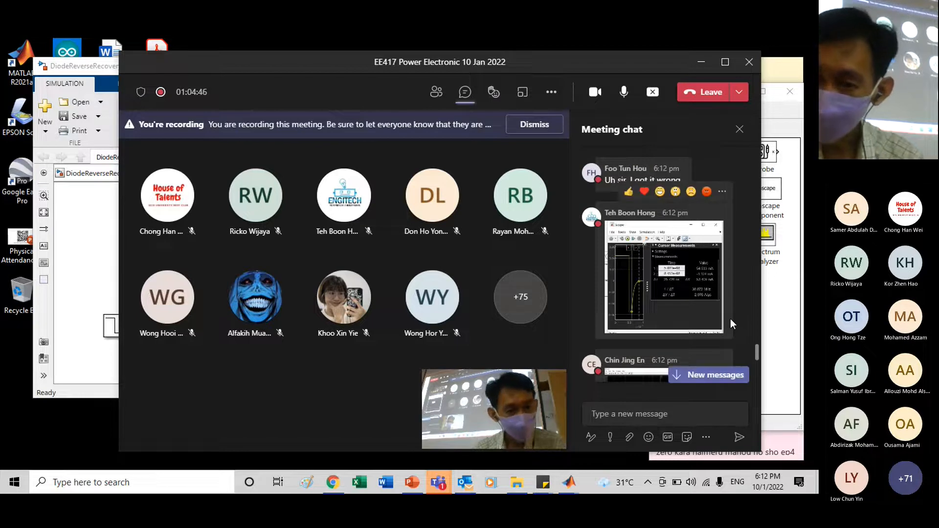
scroll(730, 319, down, 4)
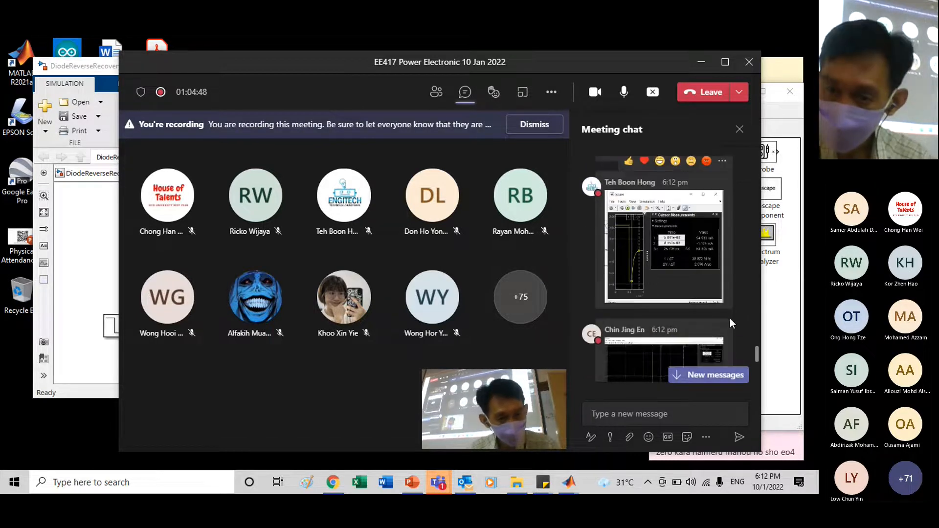
scroll(732, 317, down, 3)
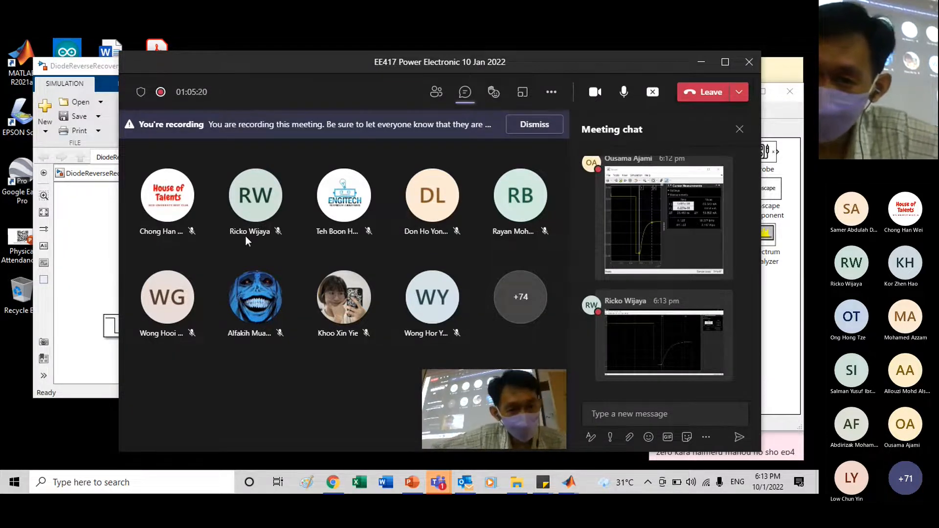
Review the newer cursor-measurement screenshots and the question about the resistor value in the meeting chat
scroll(694, 231, up, 1)
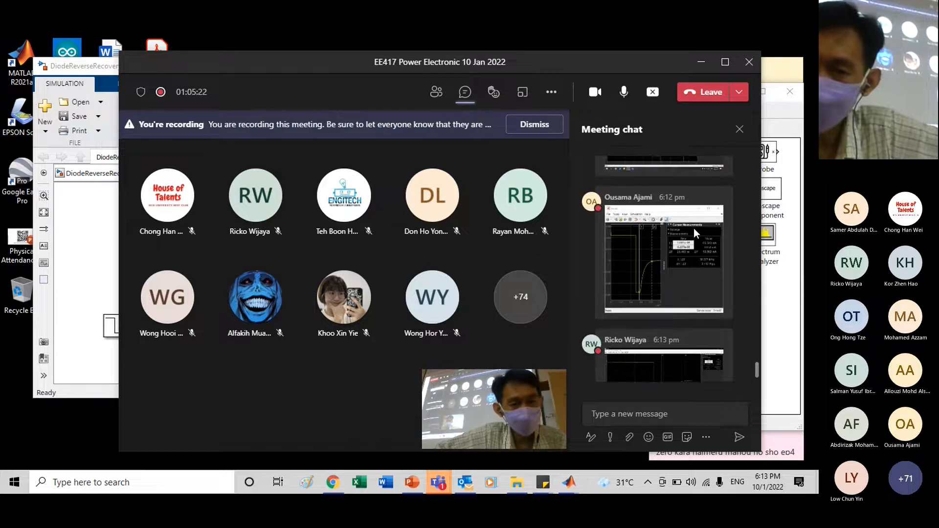
scroll(694, 228, up, 2)
scroll(694, 227, up, 1)
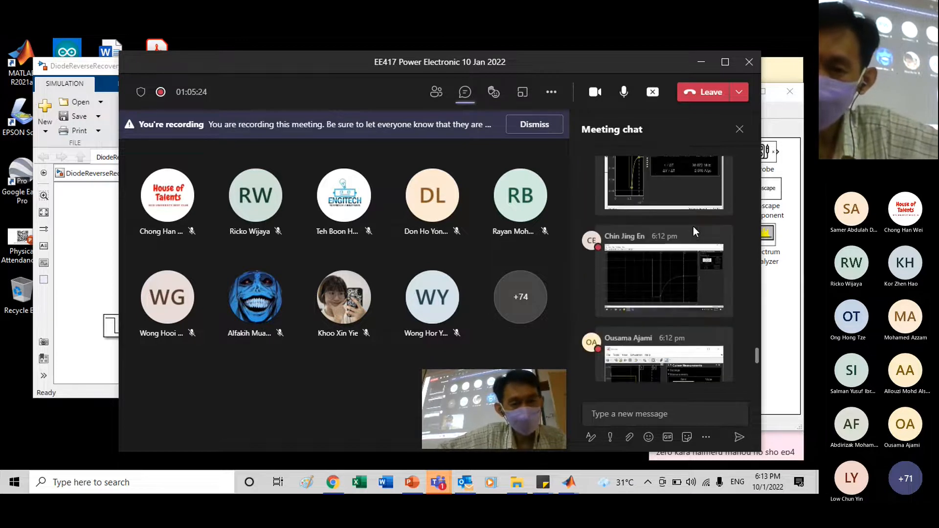
scroll(694, 227, down, 3)
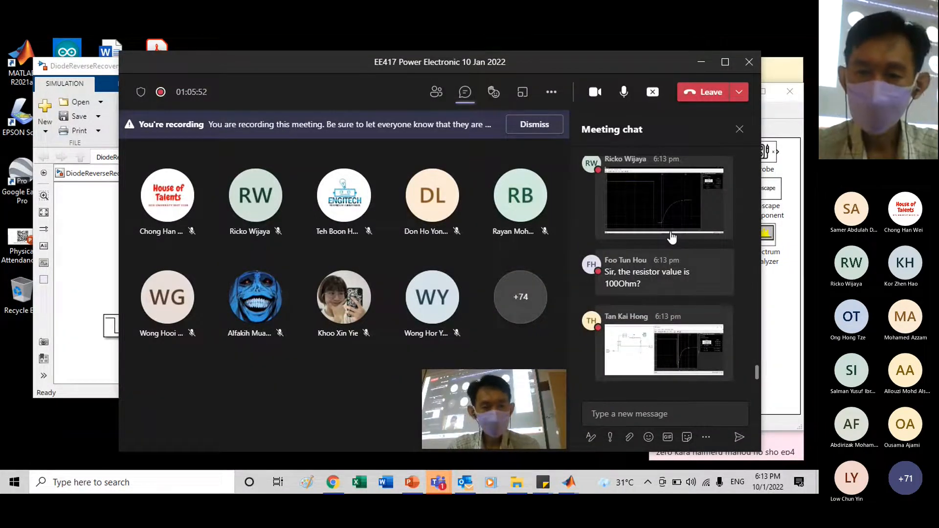
mouse_move(665, 264)
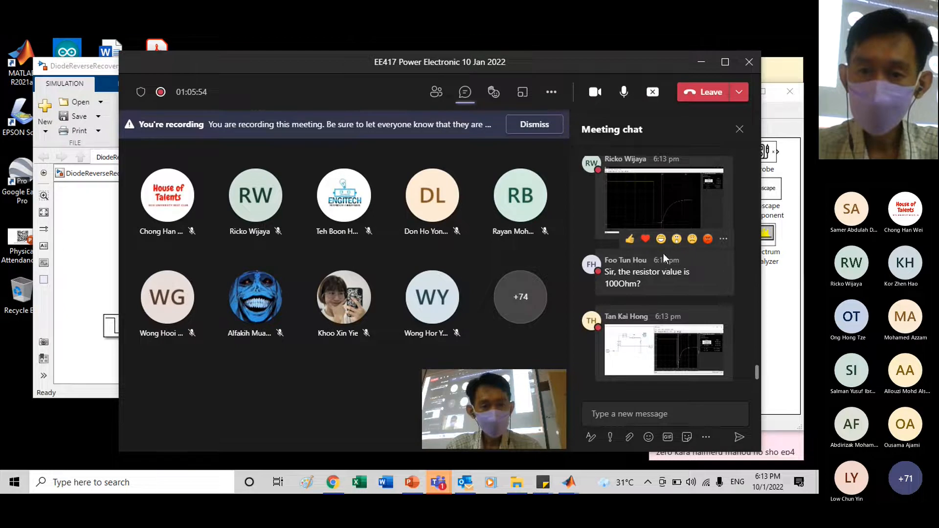
scroll(671, 299, up, 3)
scroll(670, 300, down, 3)
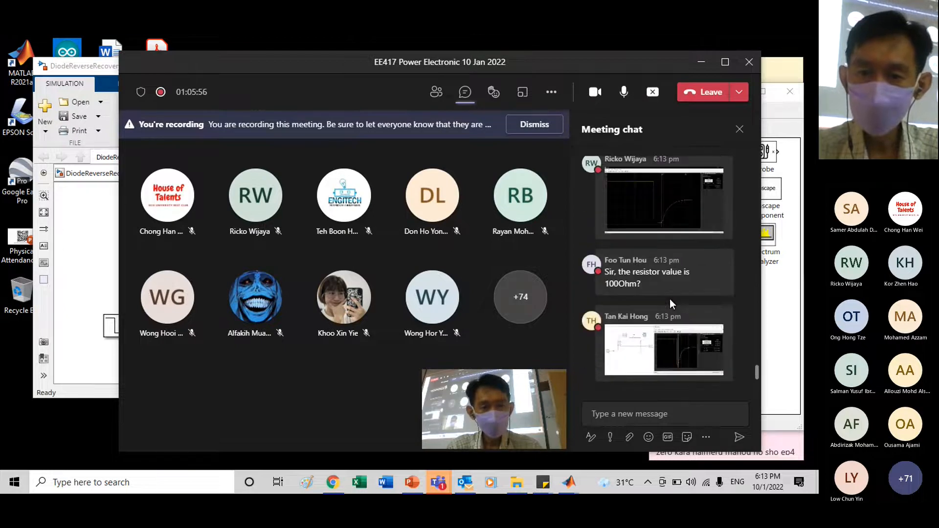
Switch to Simulink to view the DiodeReverseRecoveryDemo circuit, reposition its window, and return to the Teams meeting window and move it aside
click(69, 272)
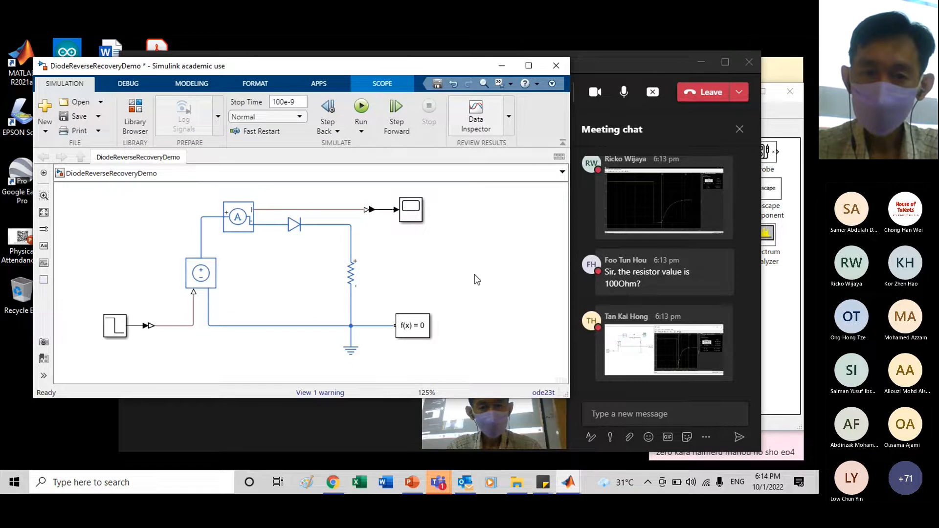
drag(420, 66, 409, 77)
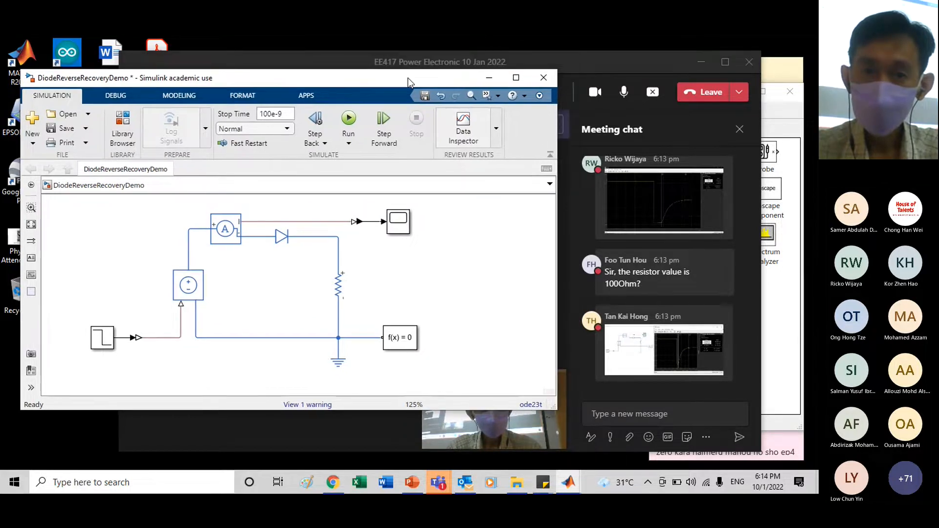
click(644, 60)
drag(645, 60, 668, 62)
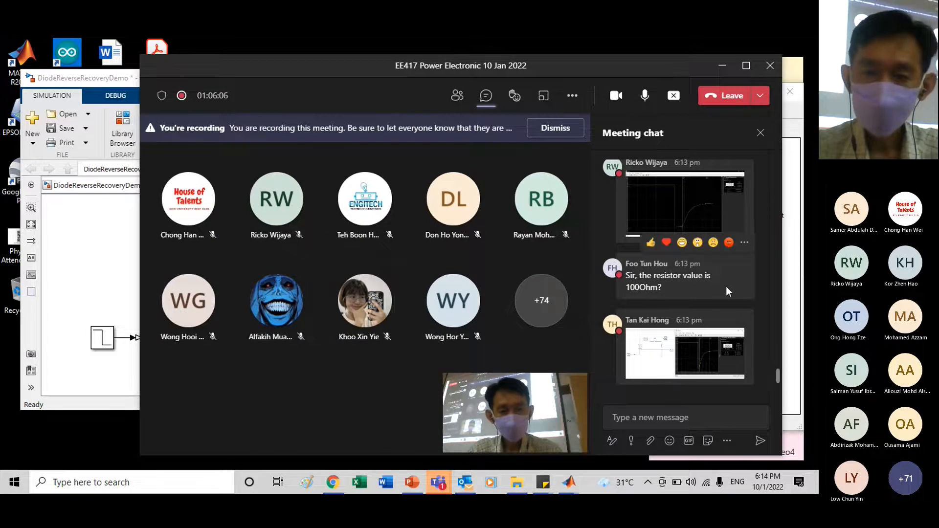
Switch to PowerPoint to check the Reverse Recovery Time Modeling slide, and minimize both PowerPoint and the Teams meeting
click(410, 483)
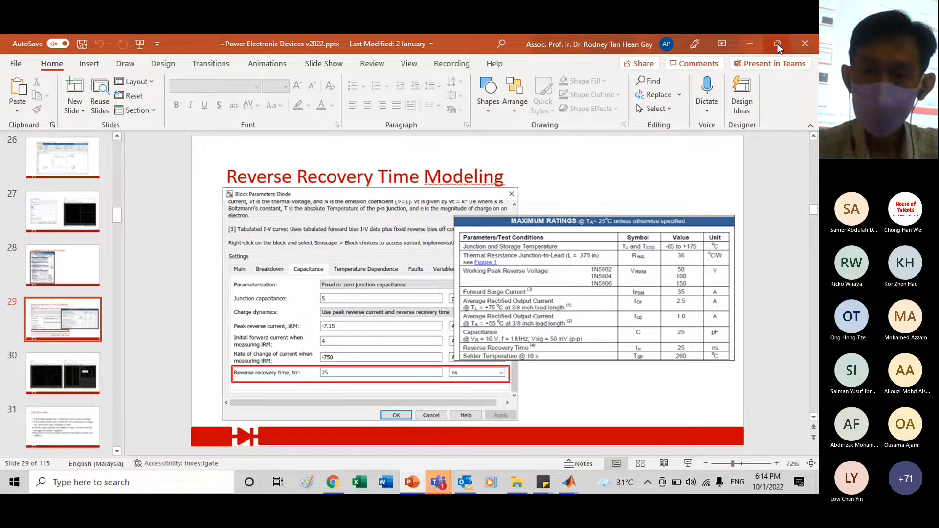
click(750, 43)
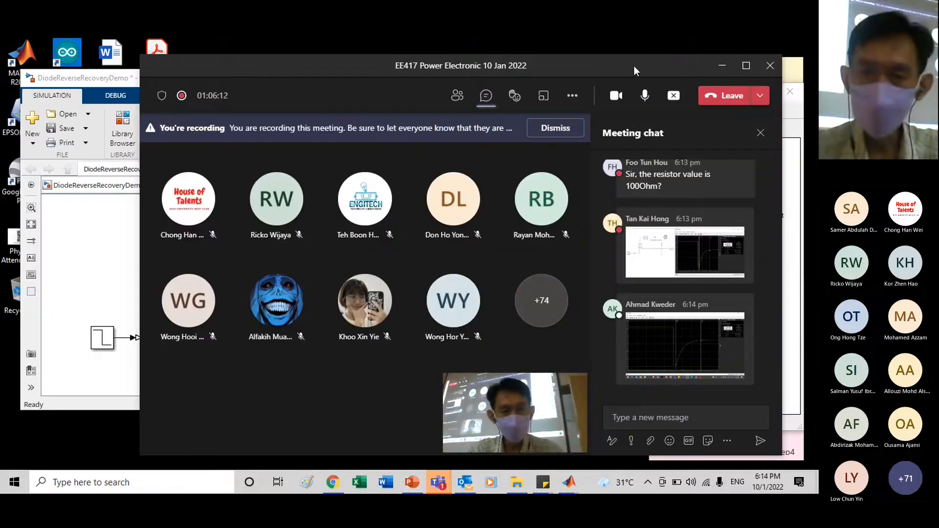
drag(635, 66, 652, 68)
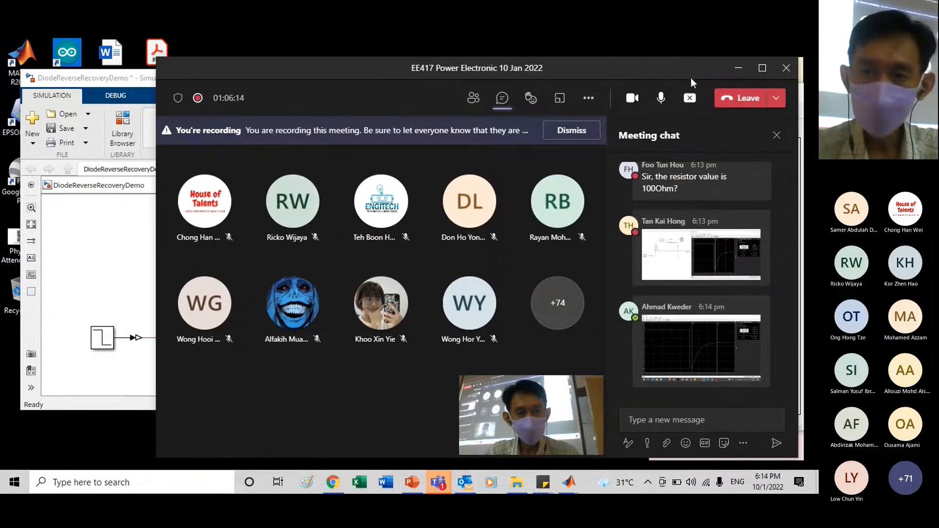
click(738, 68)
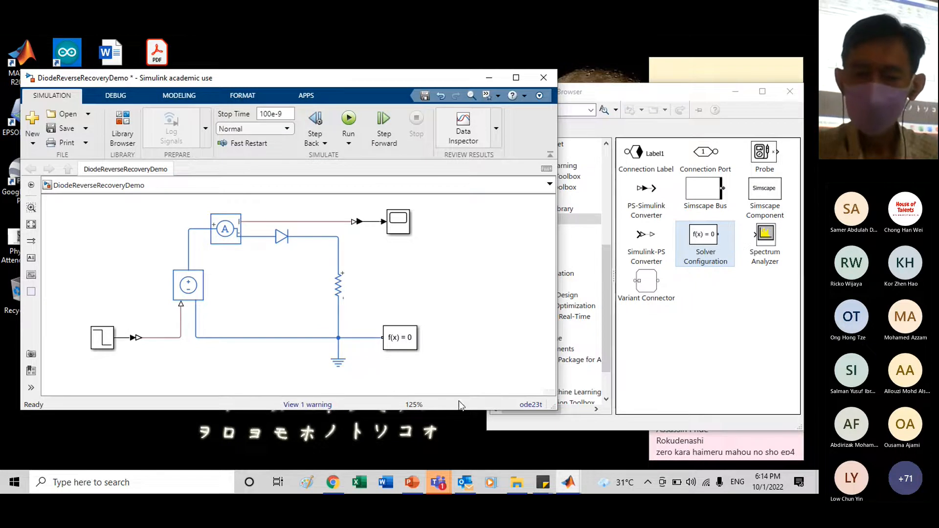
Reopen the Teams meeting window and check the latest circuit and Scope screenshots in its chat
mouse_move(436, 477)
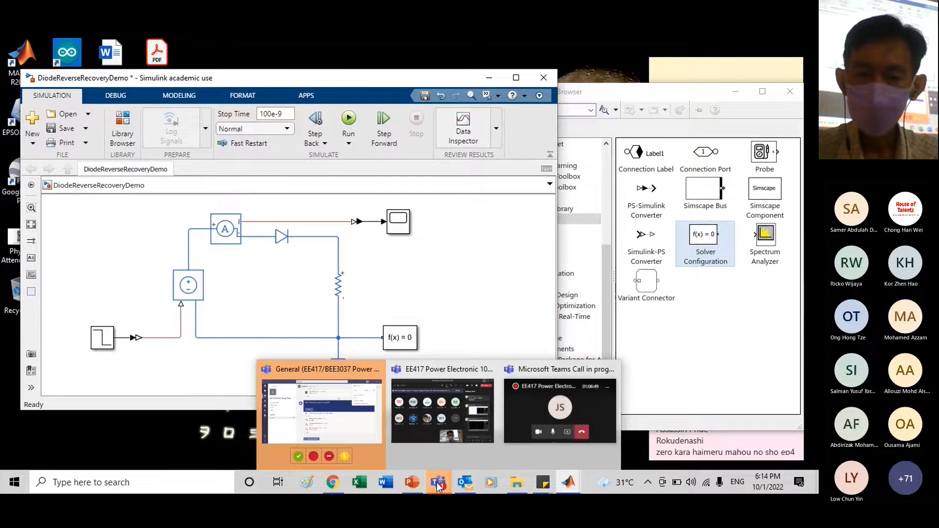
click(417, 427)
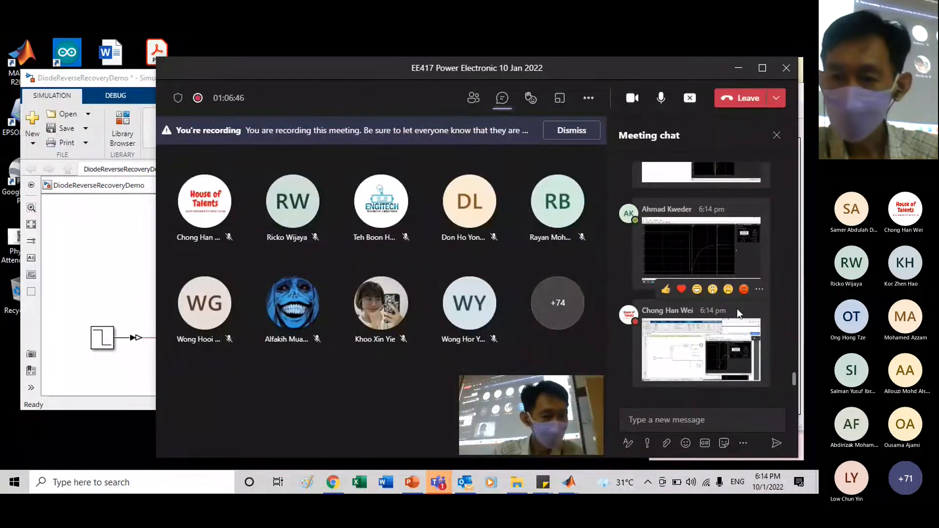
scroll(737, 309, up, 3)
scroll(737, 308, down, 3)
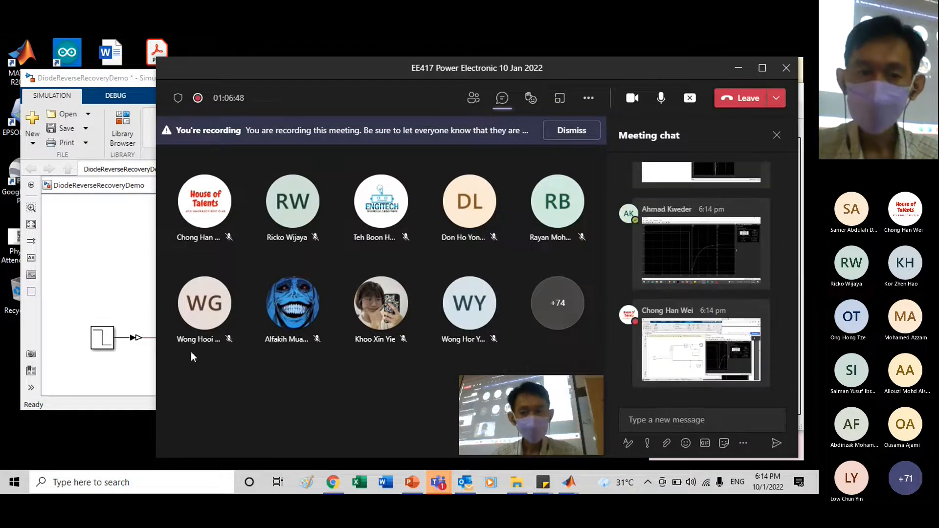
Minimize the Teams meeting, switch to PowerPoint and start the slide show from the Reverse Recovery Time Modeling slide
click(117, 300)
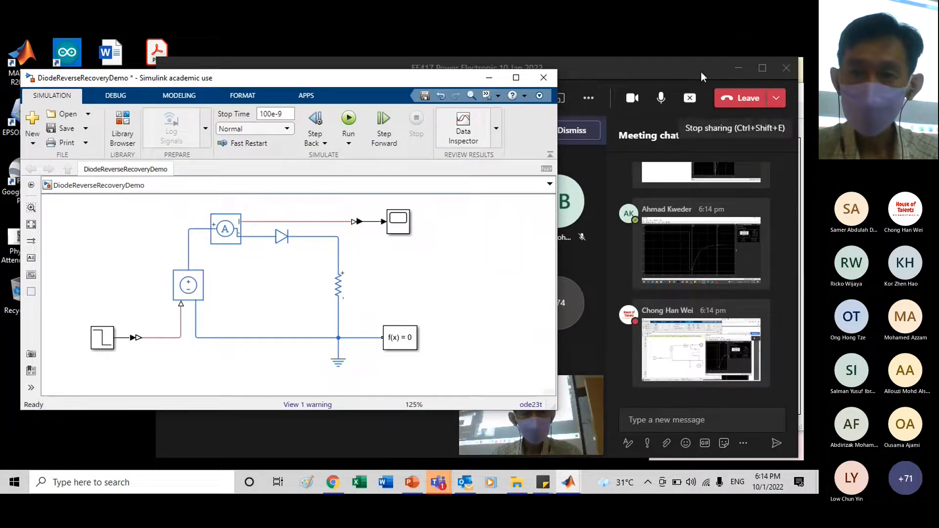
click(740, 69)
mouse_move(412, 489)
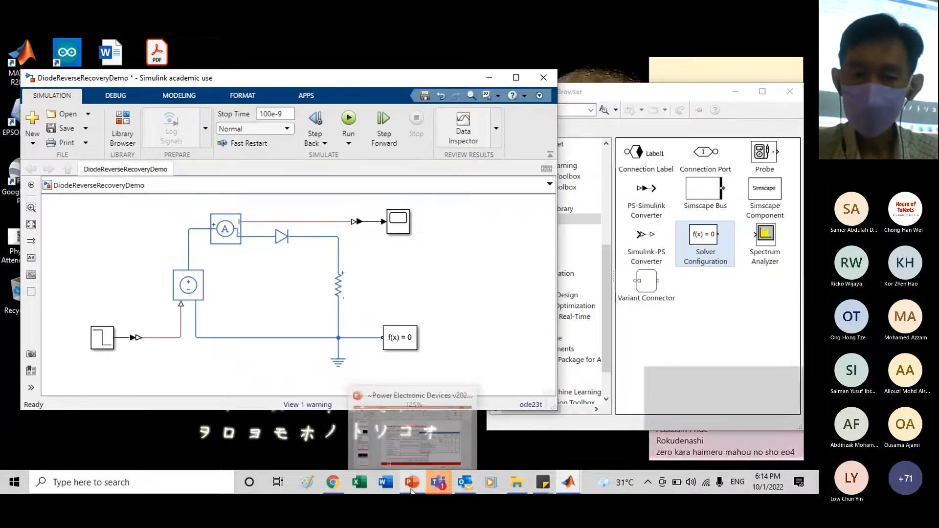
click(412, 489)
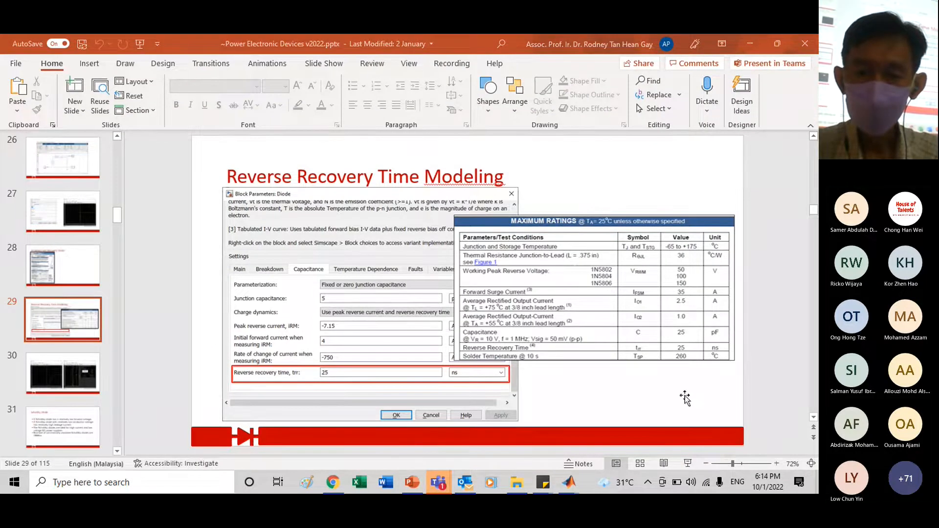
click(688, 464)
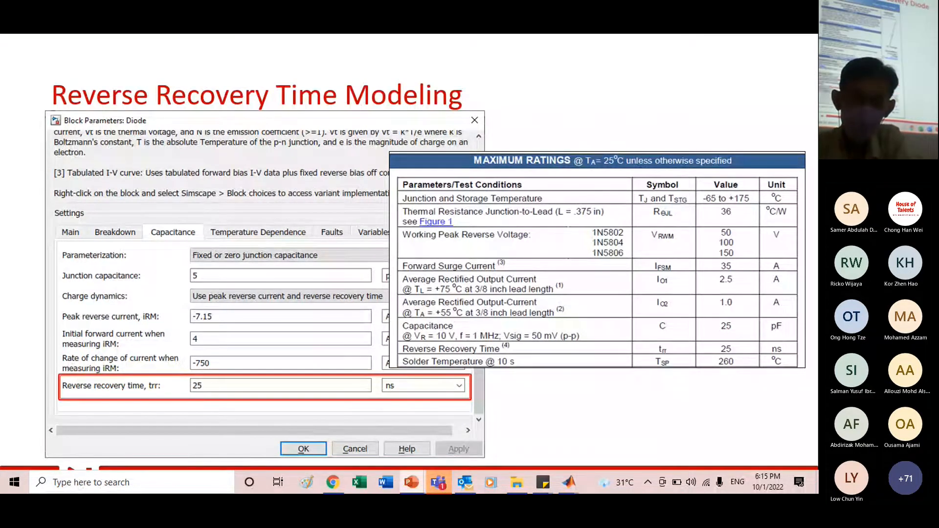
Go through the slides with the Step block parameters and Scope cursor measurements, and advance to the Schottky Diode slide
key(Right)
key(Right)
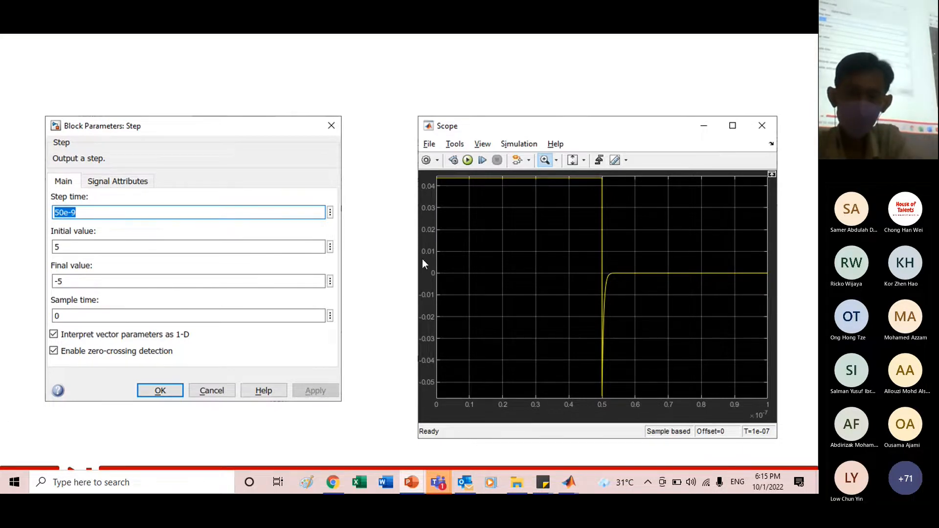
key(Left)
key(Right)
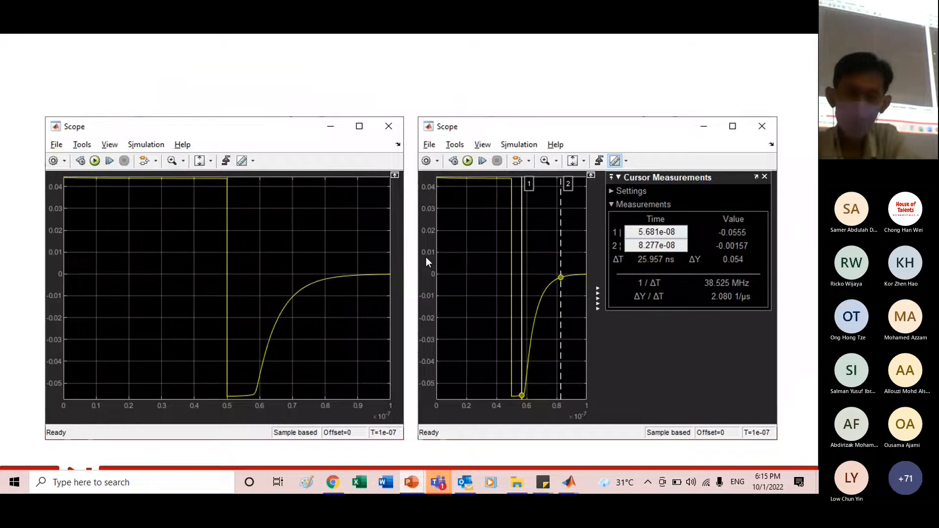
key(Right)
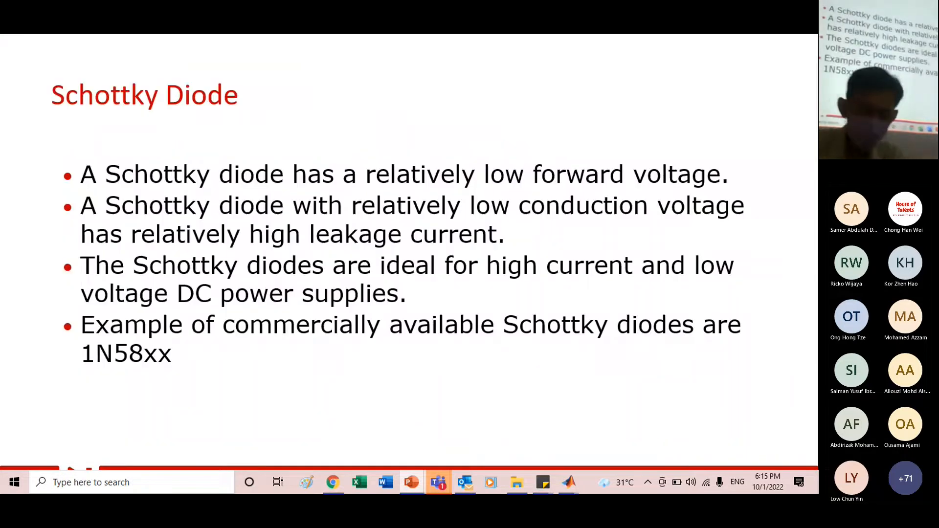